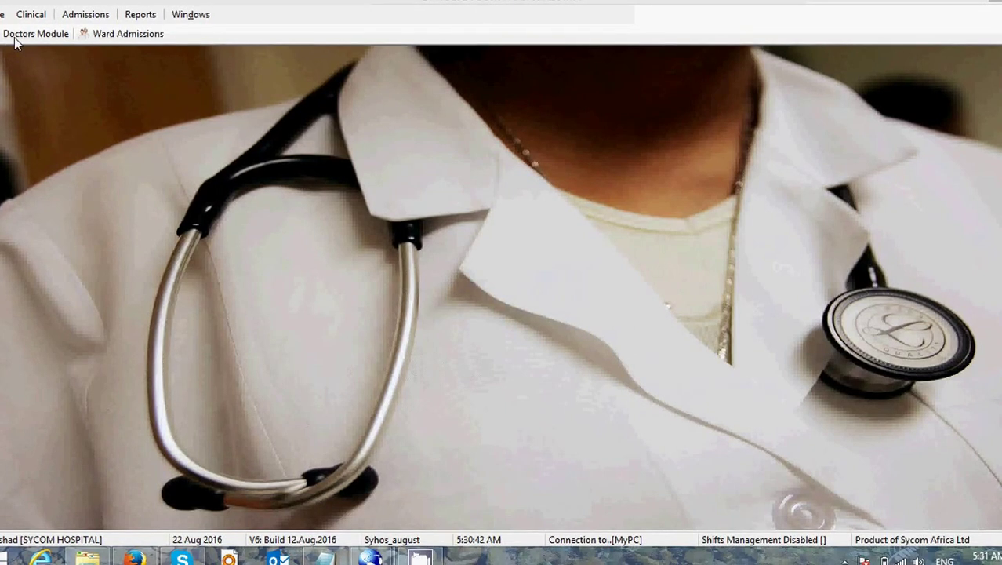
# Step: Open the Doctors Module
pyautogui.click(14, 39)
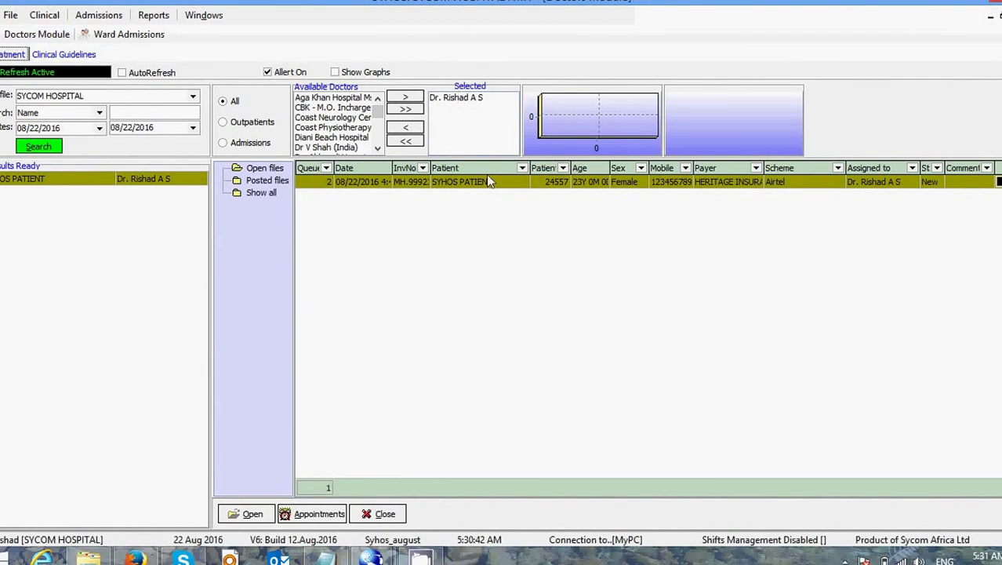
# Step: Add Coast Neurology Center to the selected doctors and remove it again
pyautogui.click(325, 118)
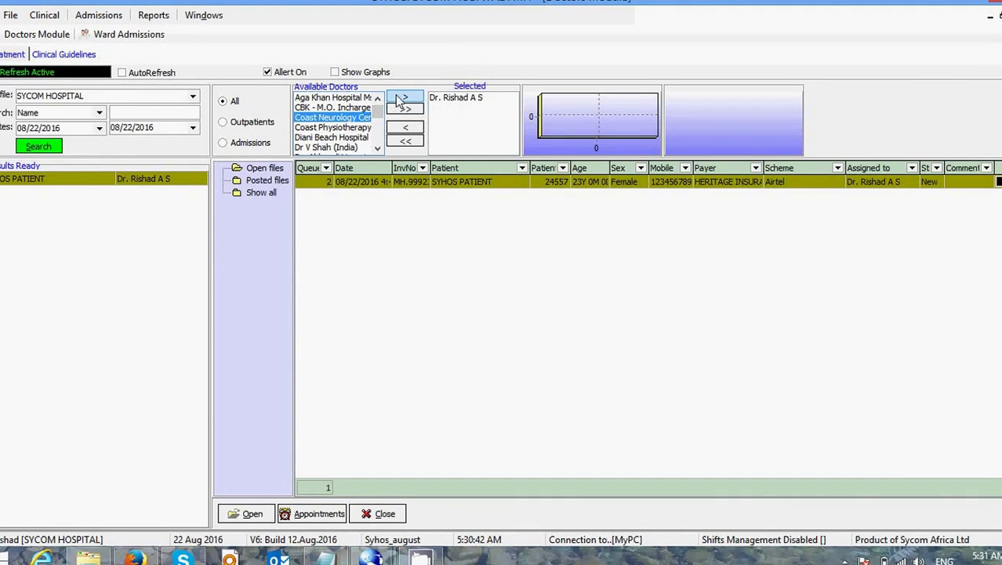
pyautogui.click(402, 99)
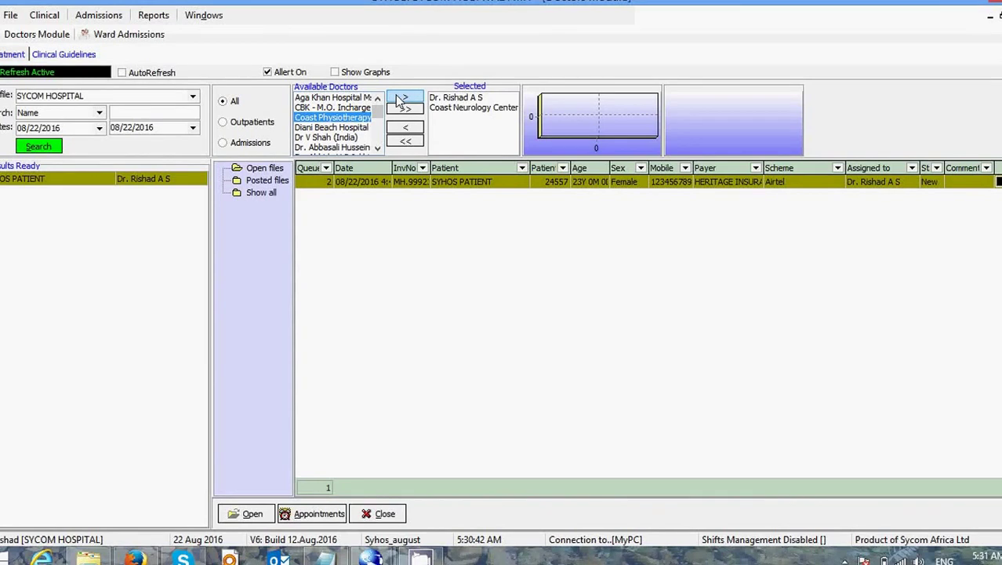
pyautogui.click(453, 110)
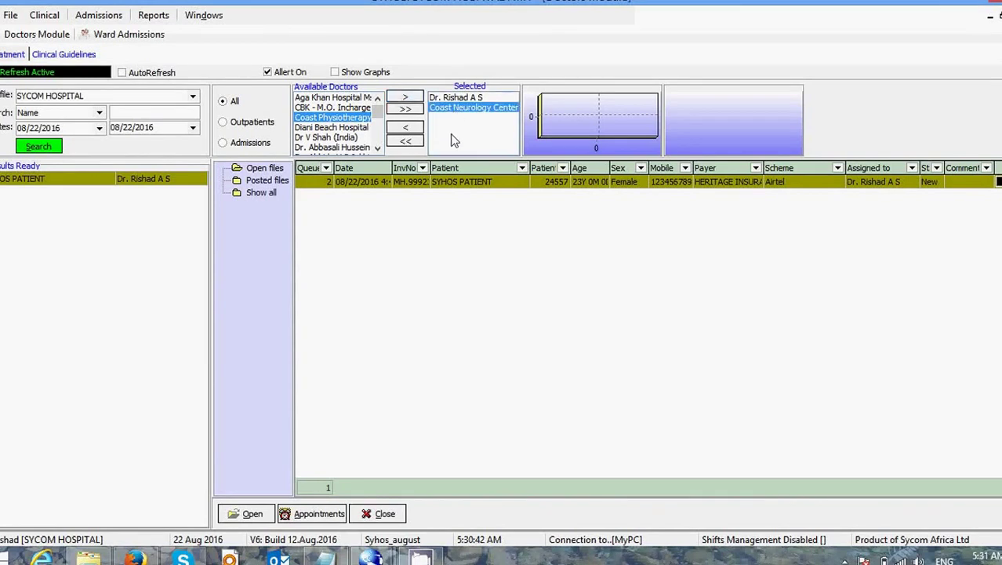
pyautogui.click(406, 129)
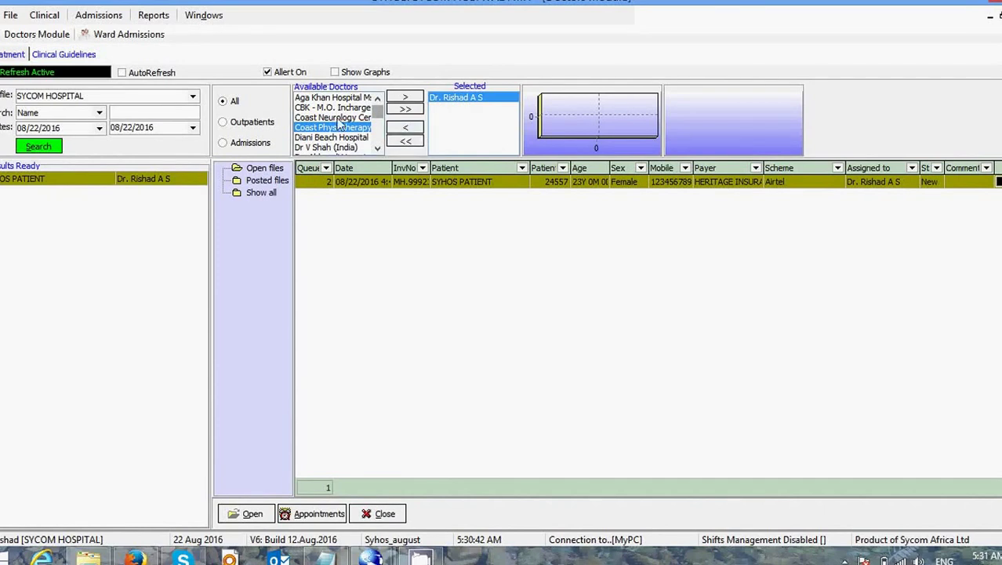
# Step: Include all available doctors in the queue filter and open the Heritage Insurance patient's treatment file
pyautogui.click(405, 113)
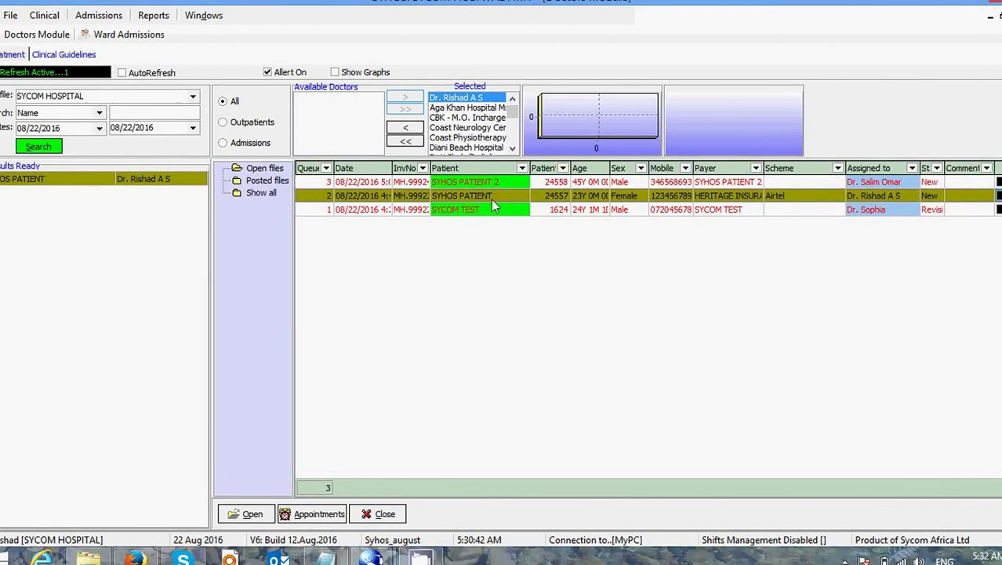
pyautogui.doubleClick(491, 199)
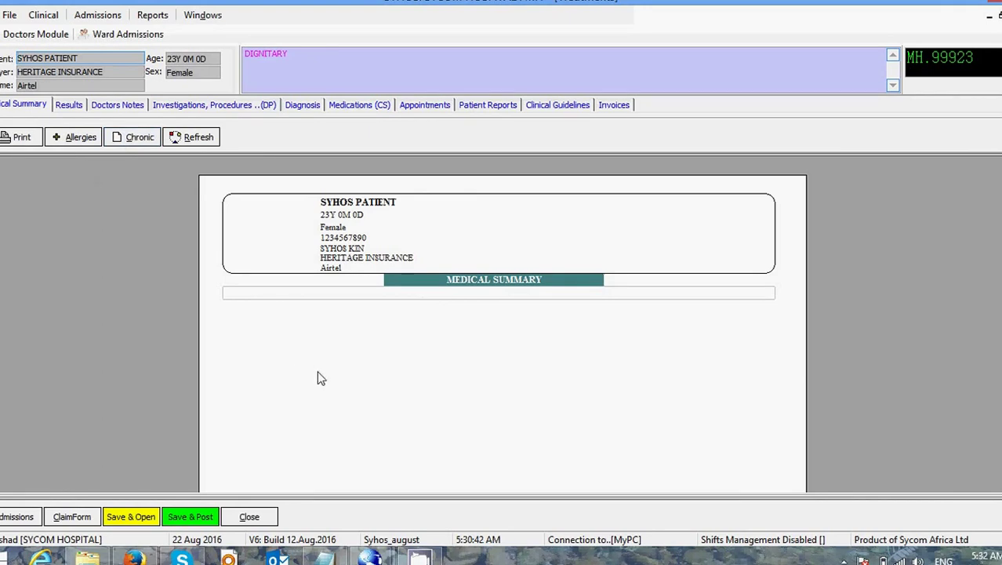
# Step: Start an allergy entry described as "penicillin" and link it to CITROSODA POWDER 120G, searching item names for "de"
pyautogui.click(72, 140)
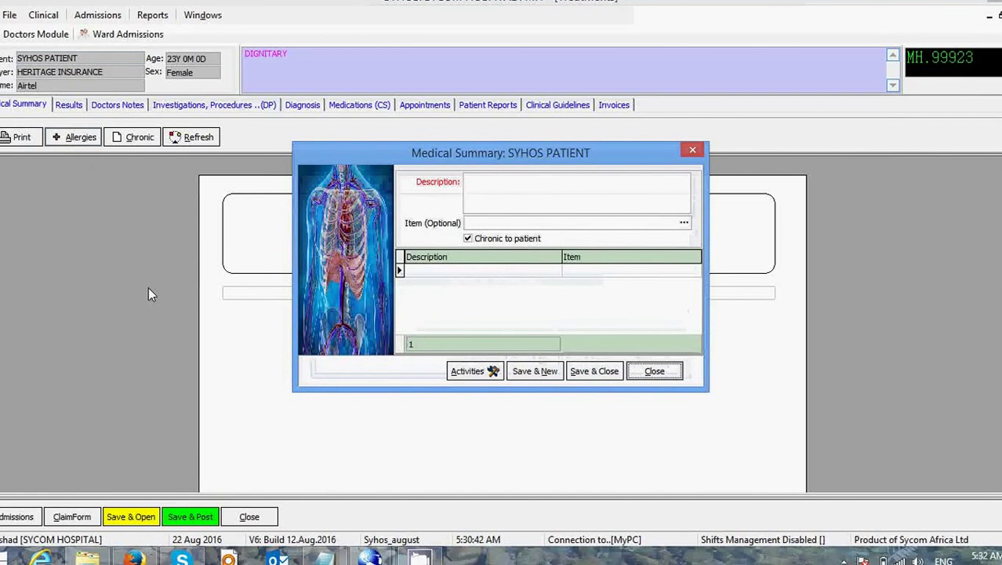
pyautogui.click(509, 188)
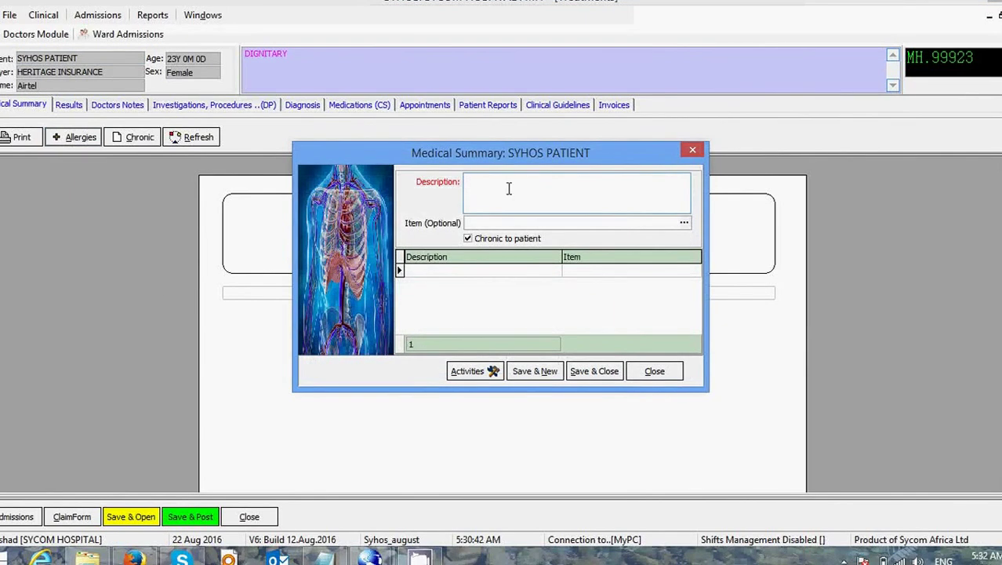
pyautogui.write('penicillin')
pyautogui.click(683, 224)
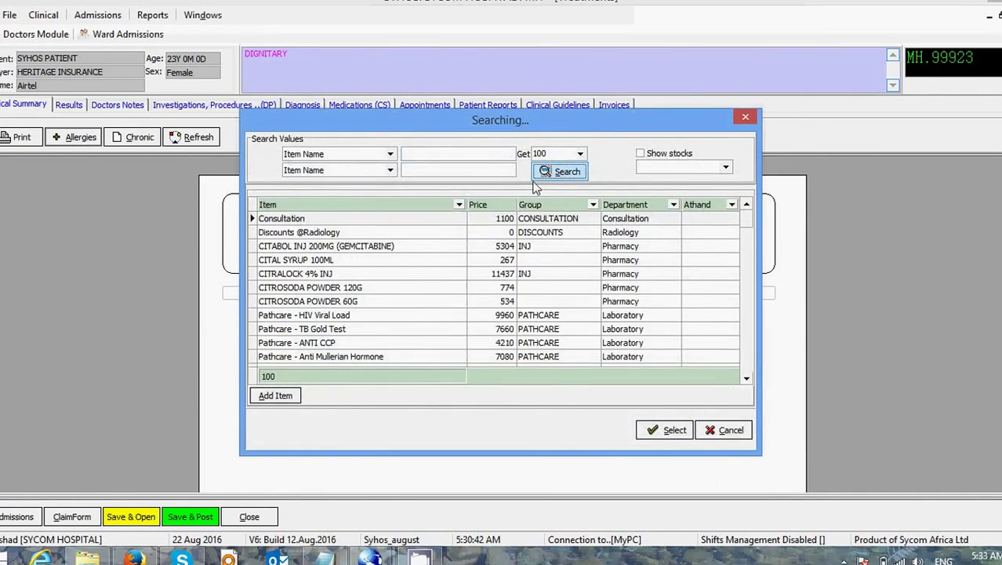
pyautogui.click(461, 154)
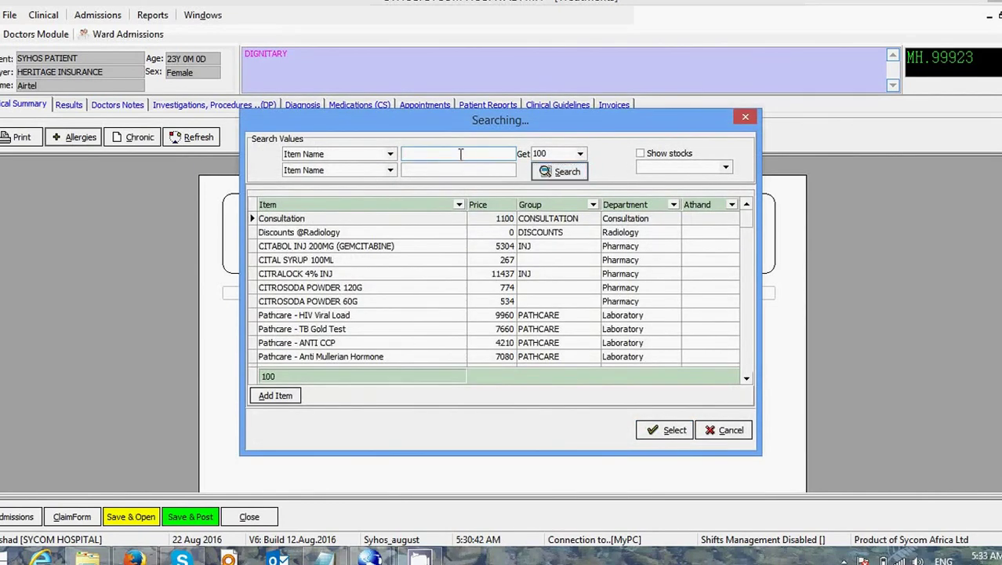
pyautogui.write('de')
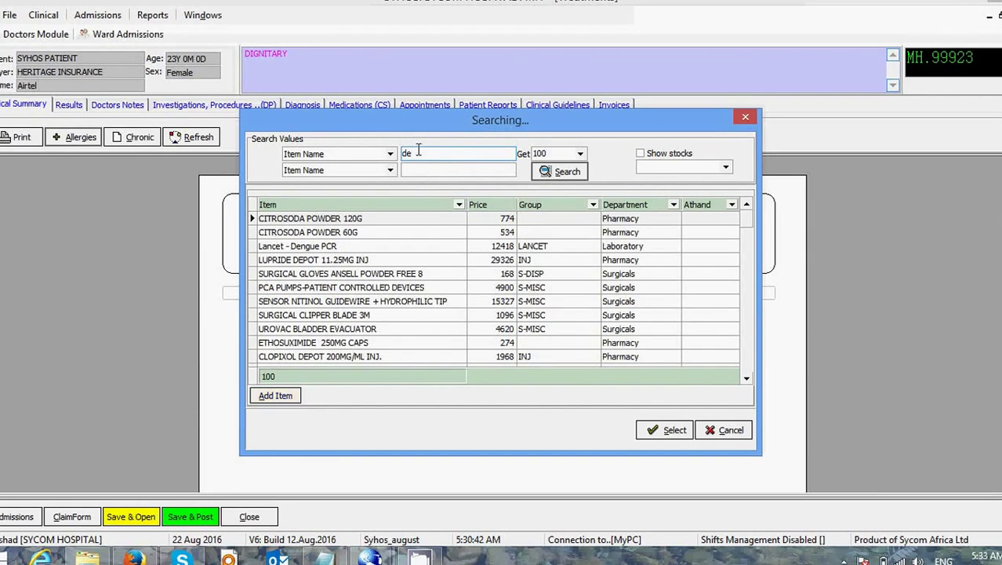
pyautogui.doubleClick(300, 219)
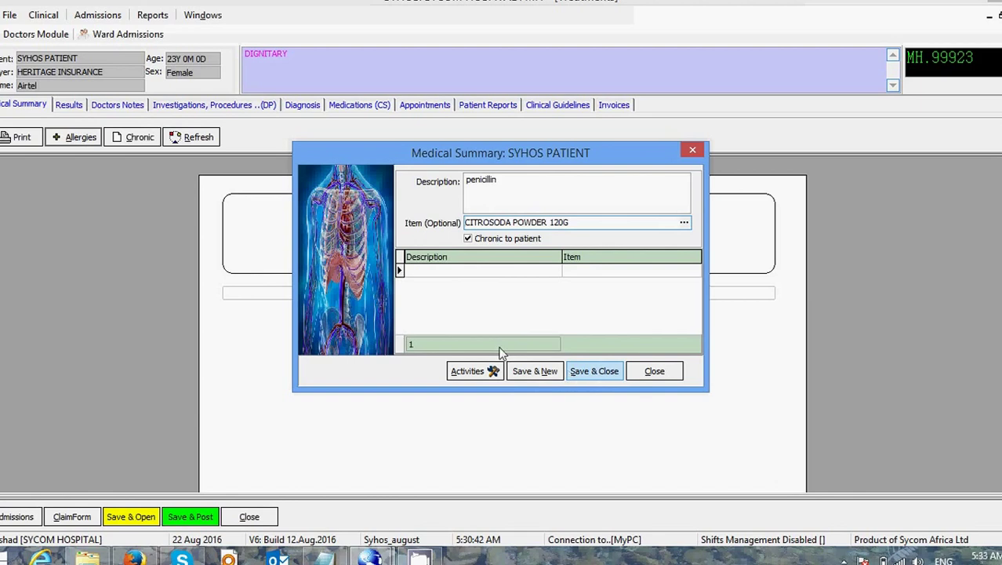
# Step: Save the penicillin allergy entry, keeping the window ready for a new one, and acknowledge the medical alert
pyautogui.click(500, 180)
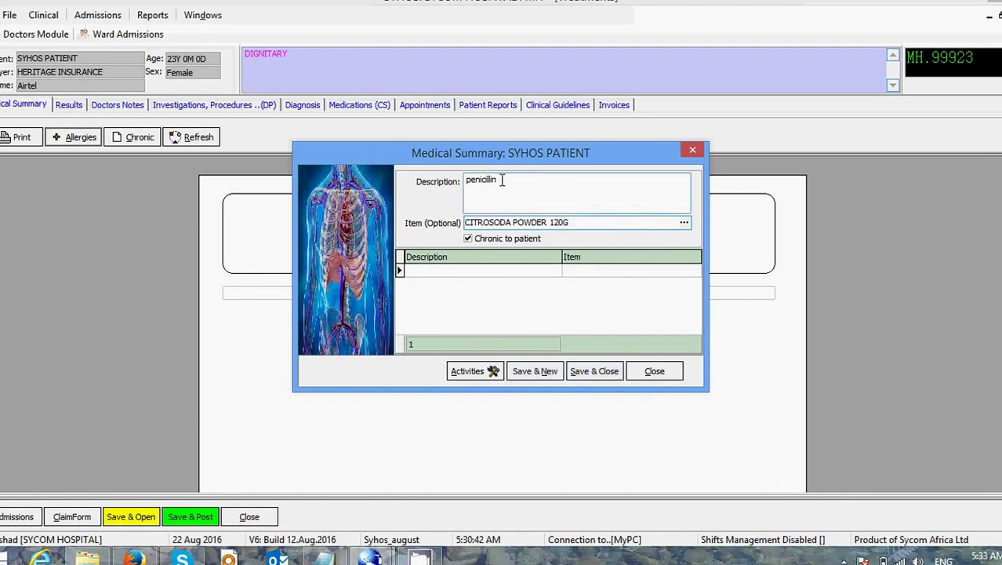
pyautogui.press('Tab')
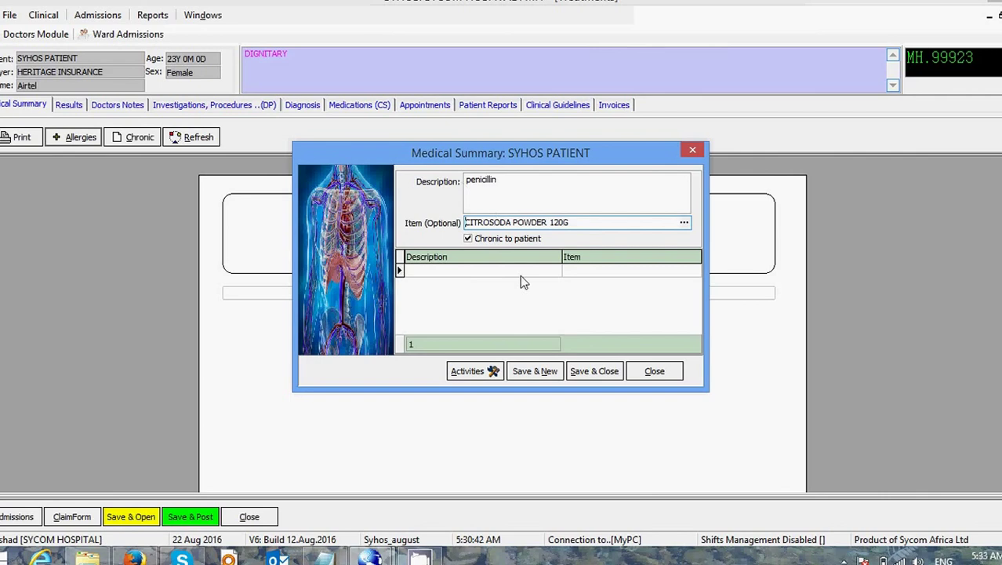
pyautogui.click(535, 375)
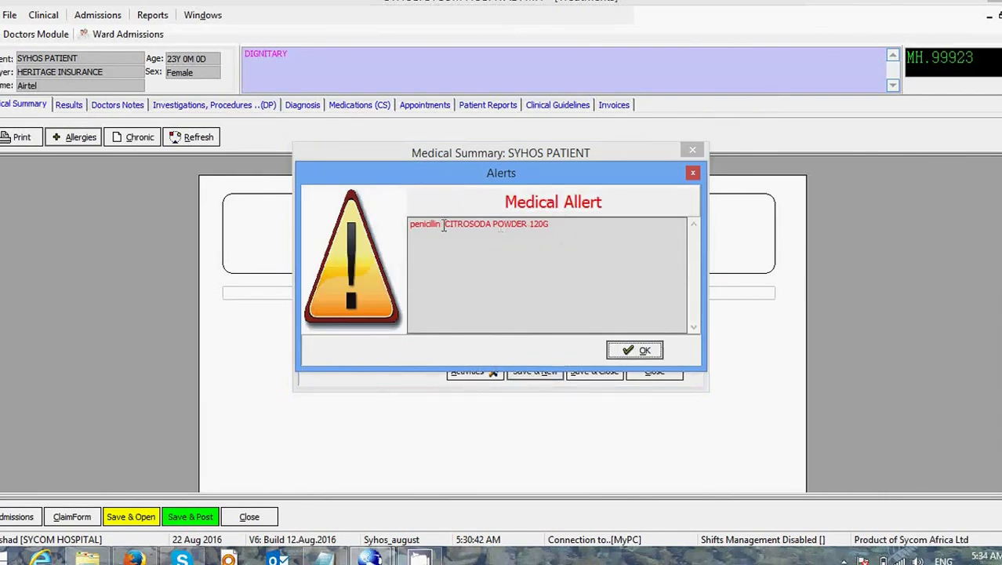
pyautogui.moveTo(443, 226); pyautogui.dragTo(561, 298)
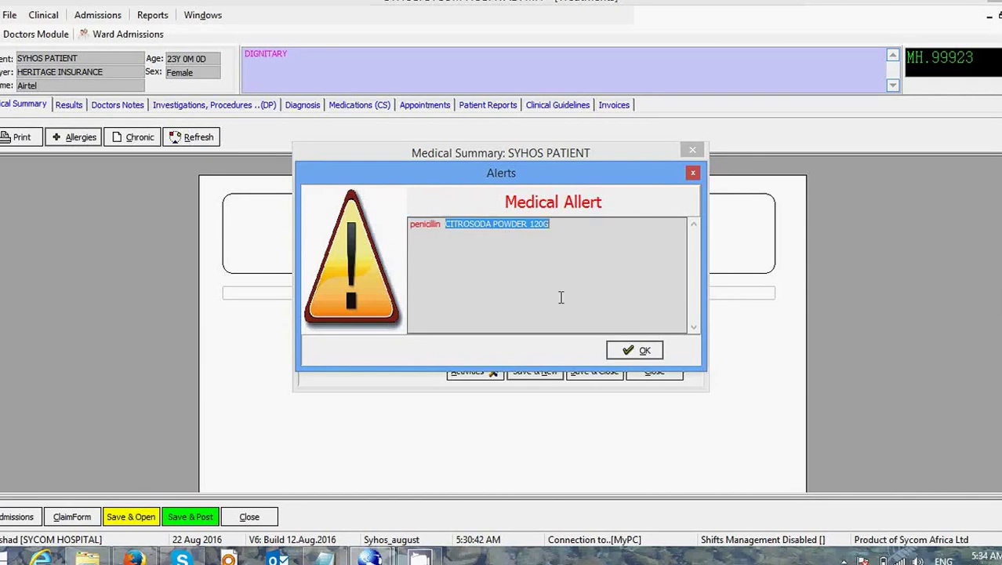
pyautogui.click(633, 353)
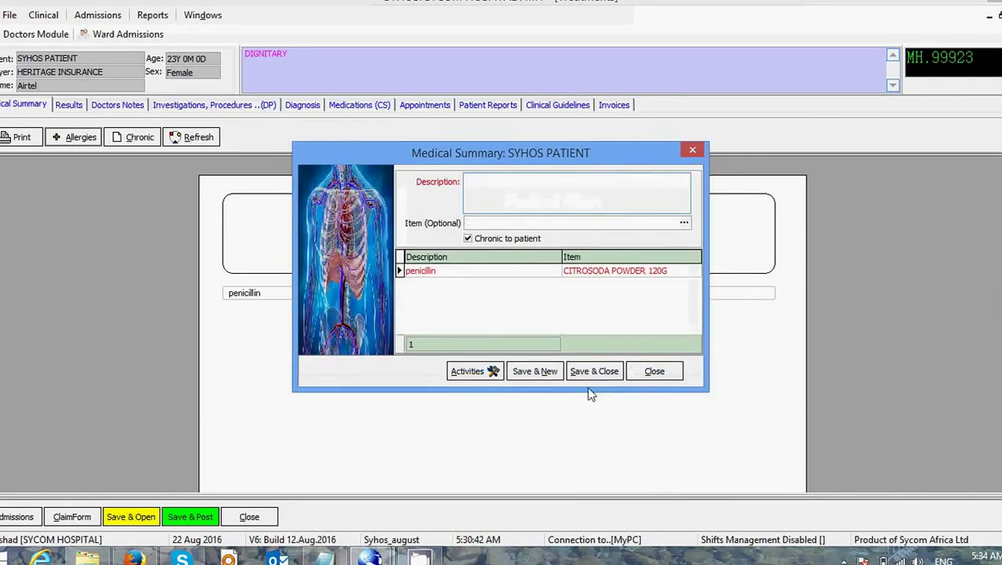
# Step: Check which actions are available for the saved penicillin entry
pyautogui.click(474, 274)
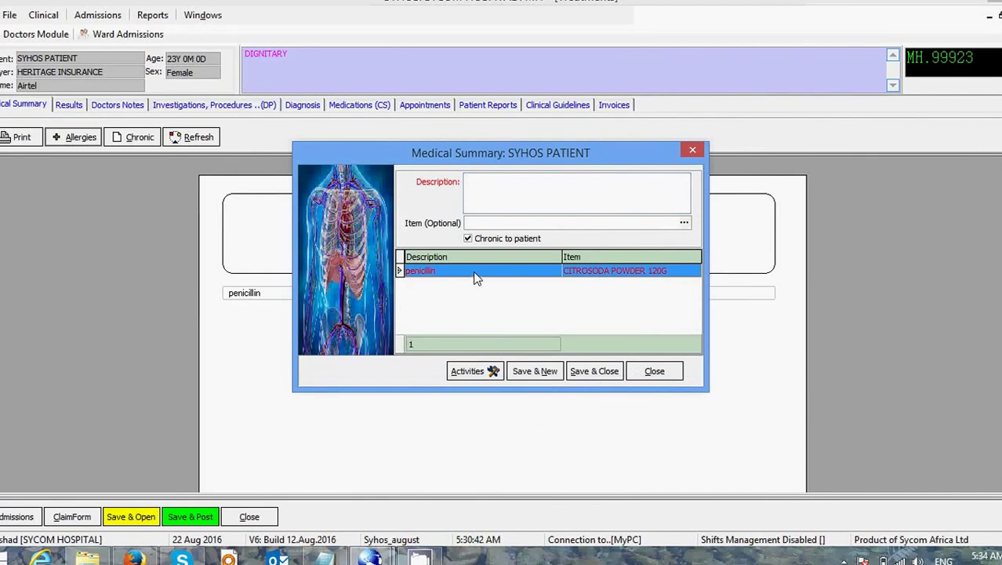
pyautogui.click(479, 376)
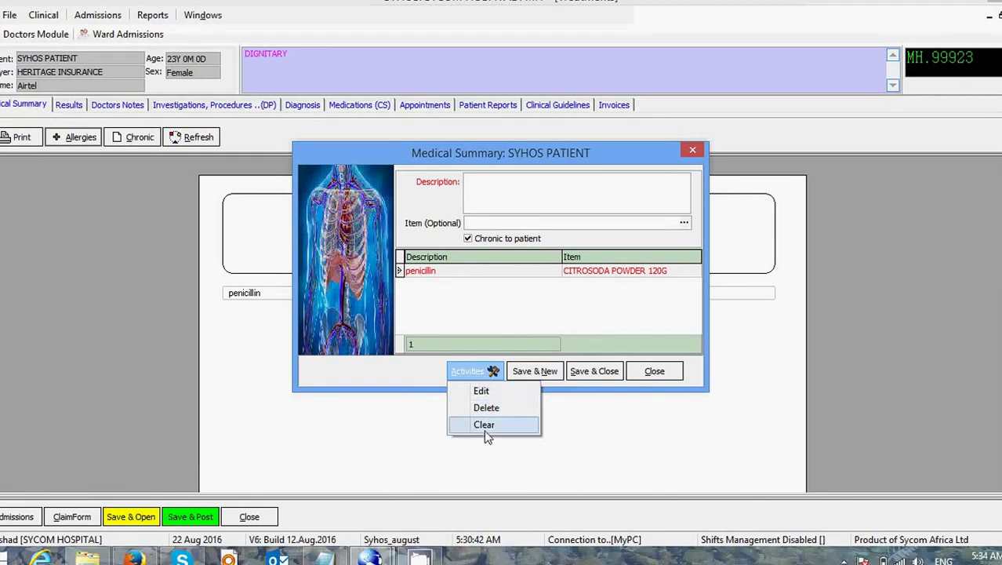
pyautogui.click(611, 328)
# Step: Close the allergy window and refresh the patient's medical summary, dismissing the alert
pyautogui.click(639, 375)
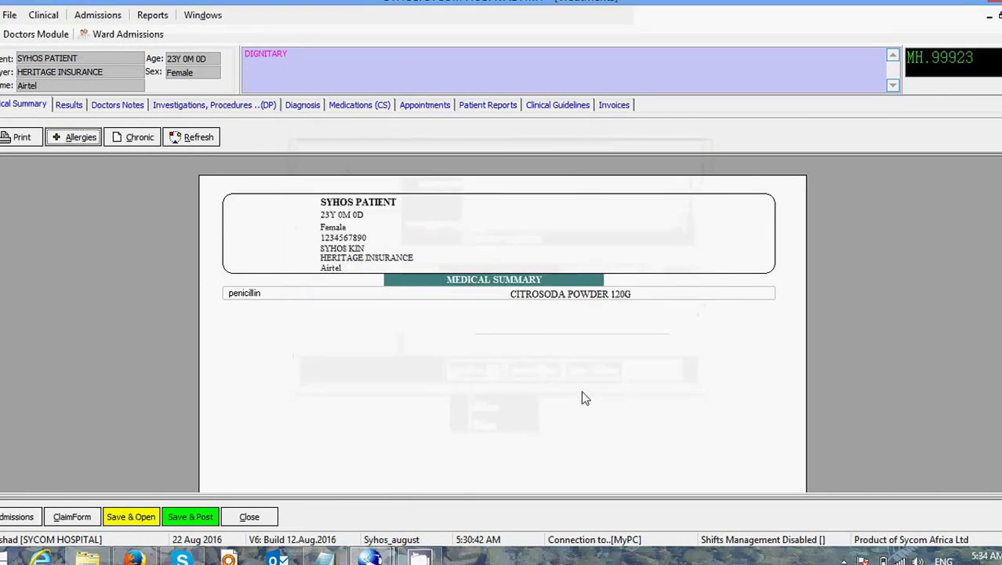
pyautogui.click(188, 139)
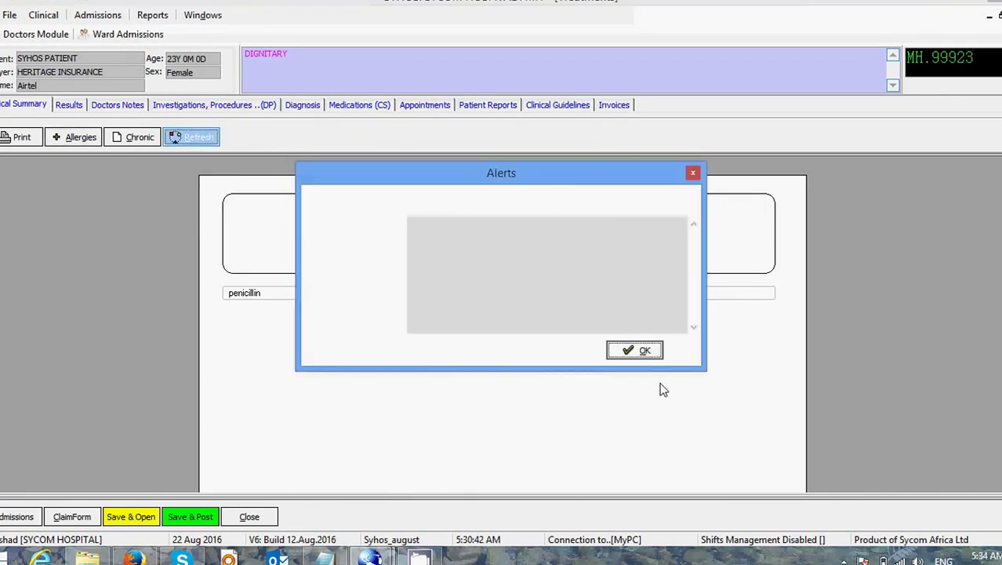
pyautogui.click(641, 353)
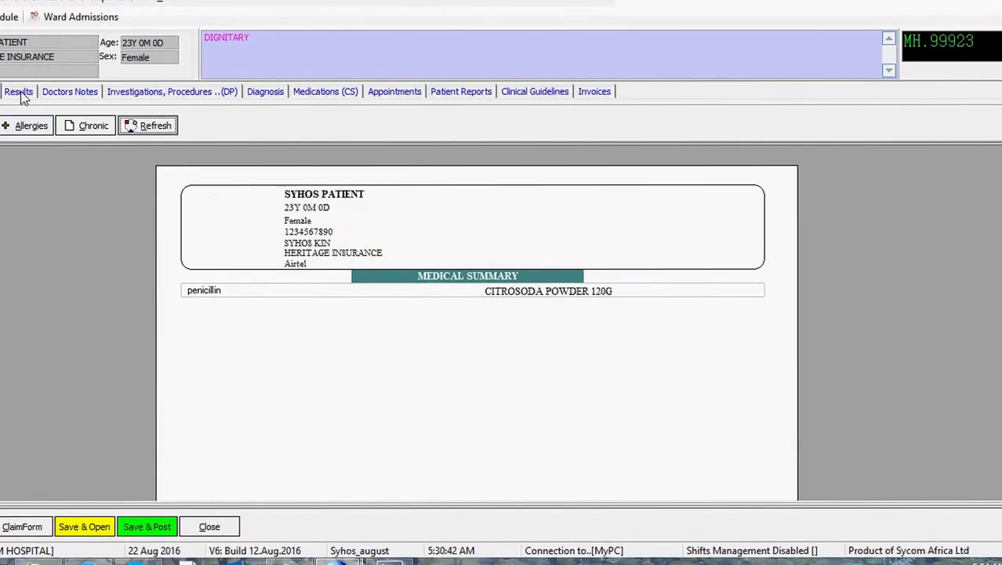
# Step: Examine the patient's vital signs results and the graphs for Pulse Rate, Respiratory Rate, Systolic and Temparature
pyautogui.click(7, 77)
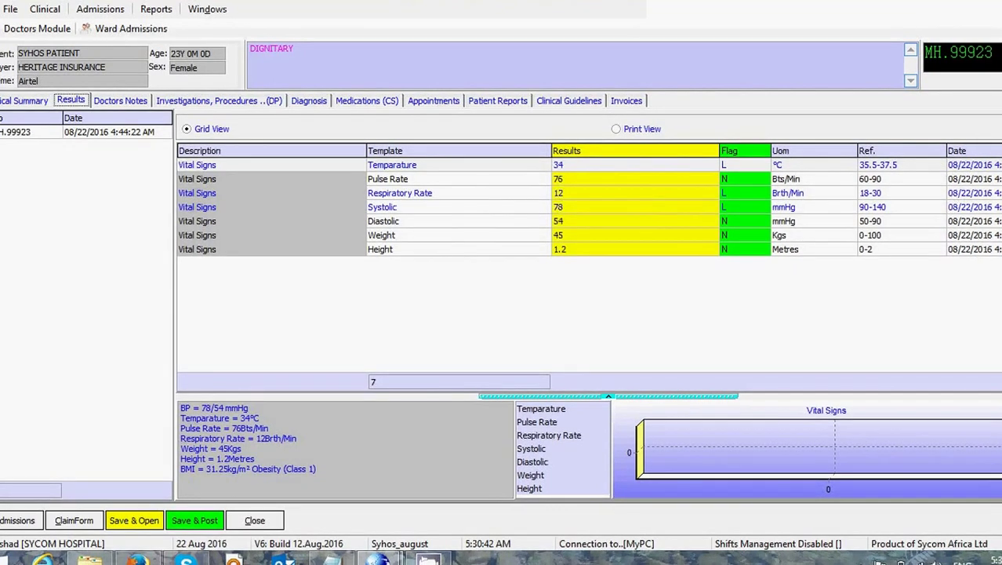
pyautogui.click(986, 266)
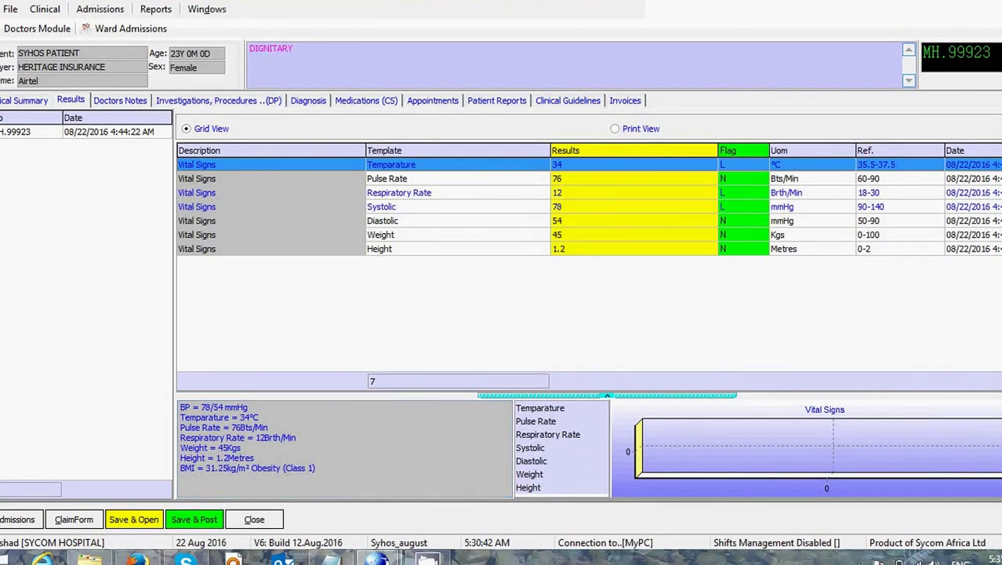
pyautogui.click(541, 421)
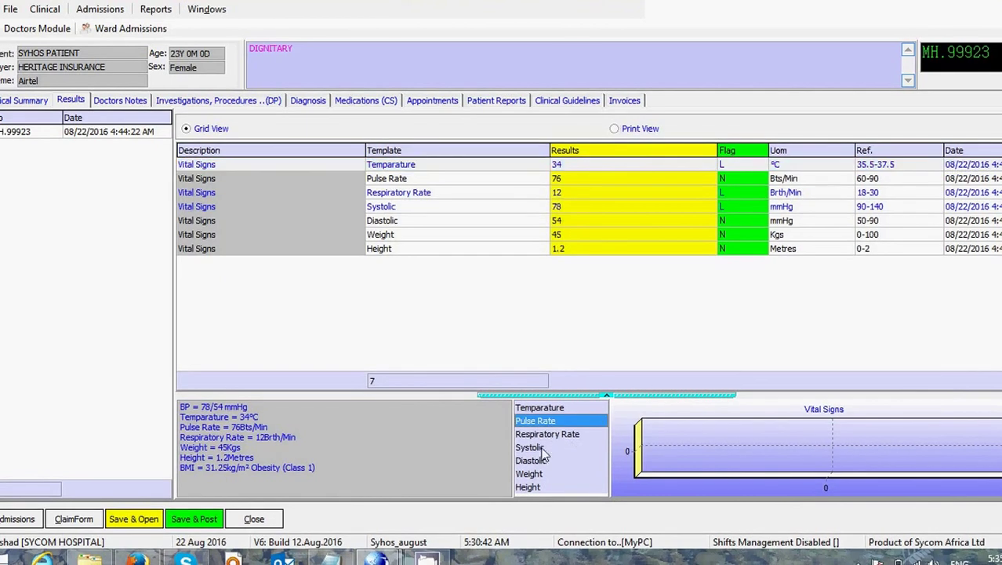
pyautogui.click(539, 436)
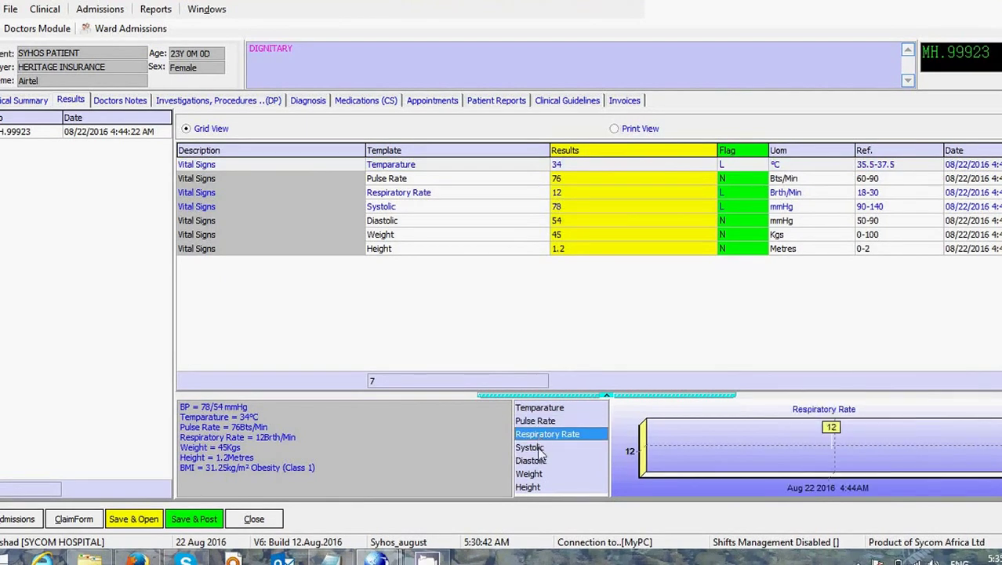
pyautogui.click(538, 447)
pyautogui.click(537, 409)
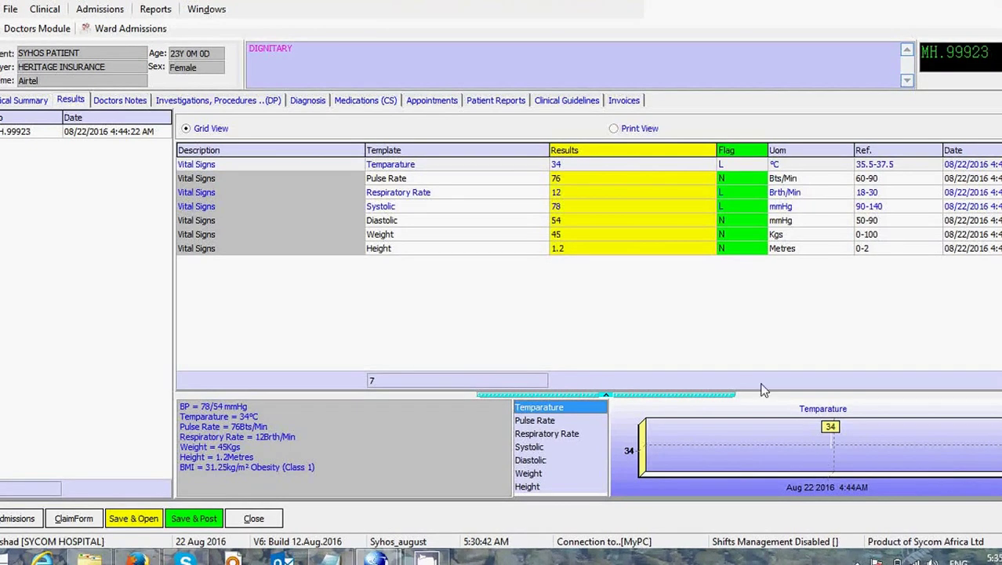
# Step: Display the vital signs results in Print View and read through the report
pyautogui.click(614, 129)
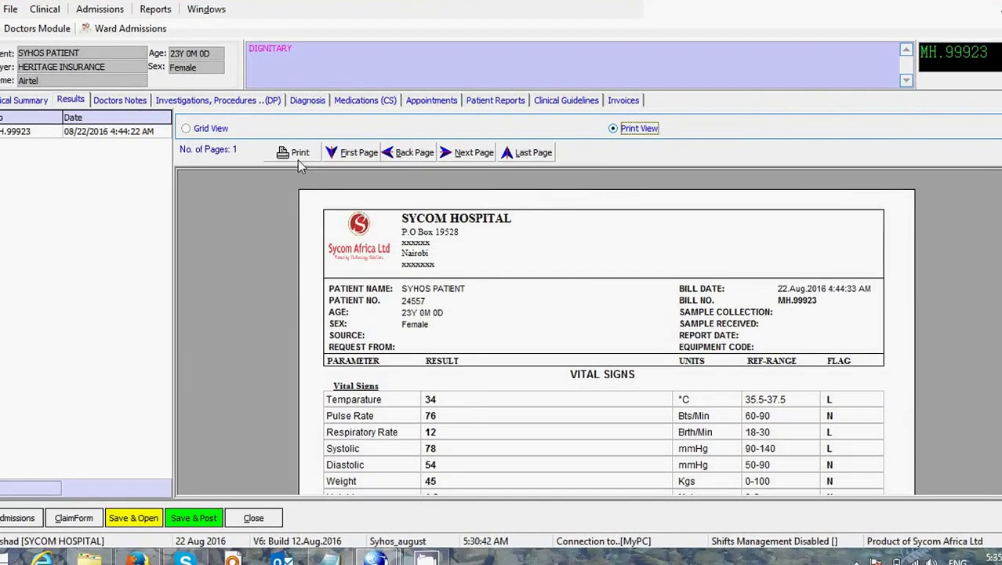
pyautogui.scroll(-5, 603, 329)
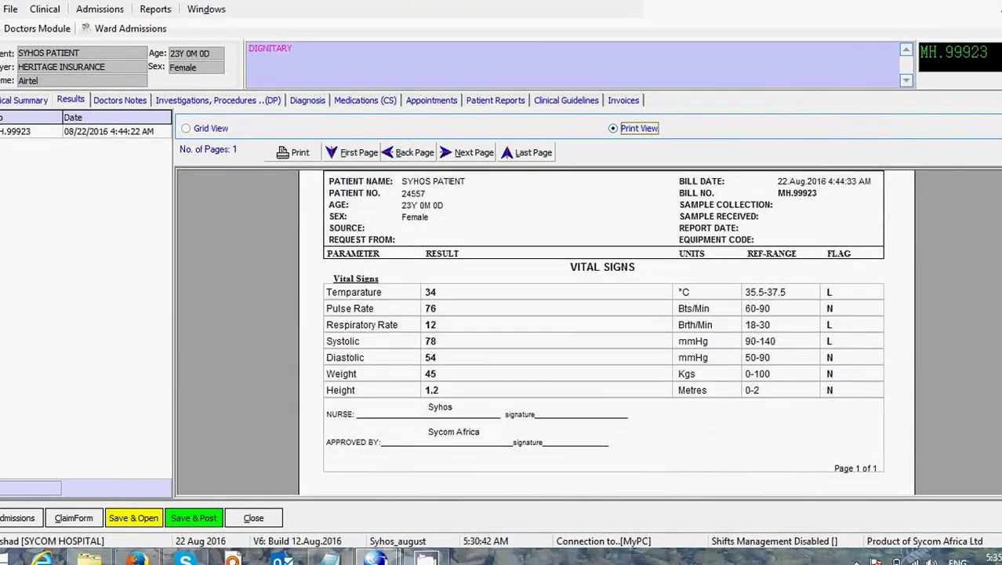
pyautogui.scroll(5, 602, 330)
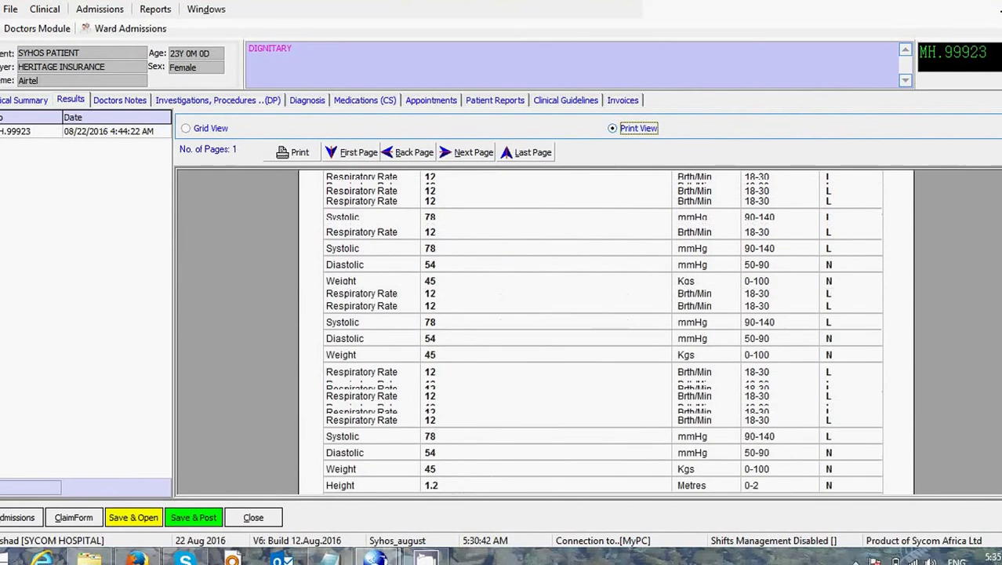
pyautogui.scroll(-4, 891, 290)
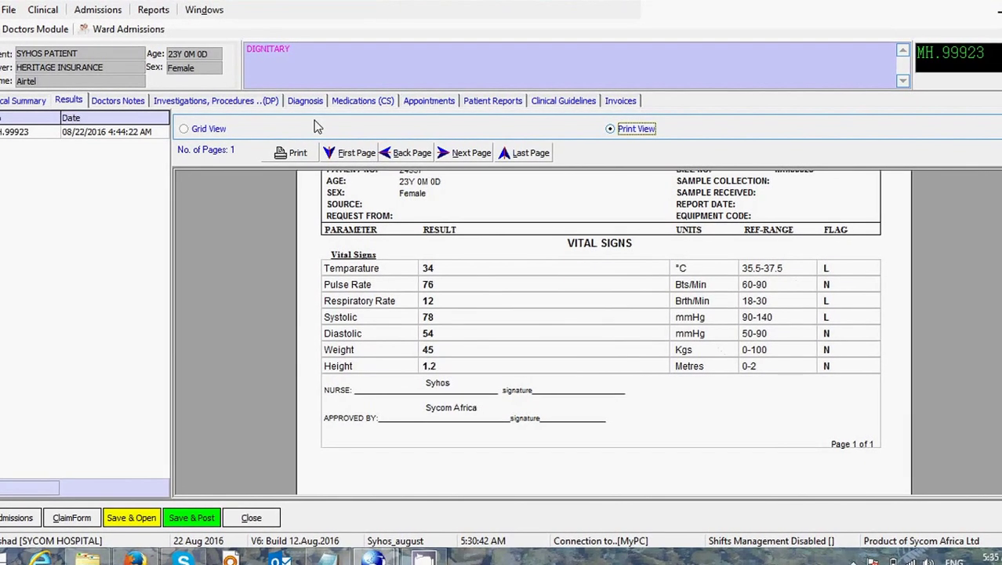
# Step: Start a new doctor's note for the patient and load the History taking template into it
pyautogui.click(134, 108)
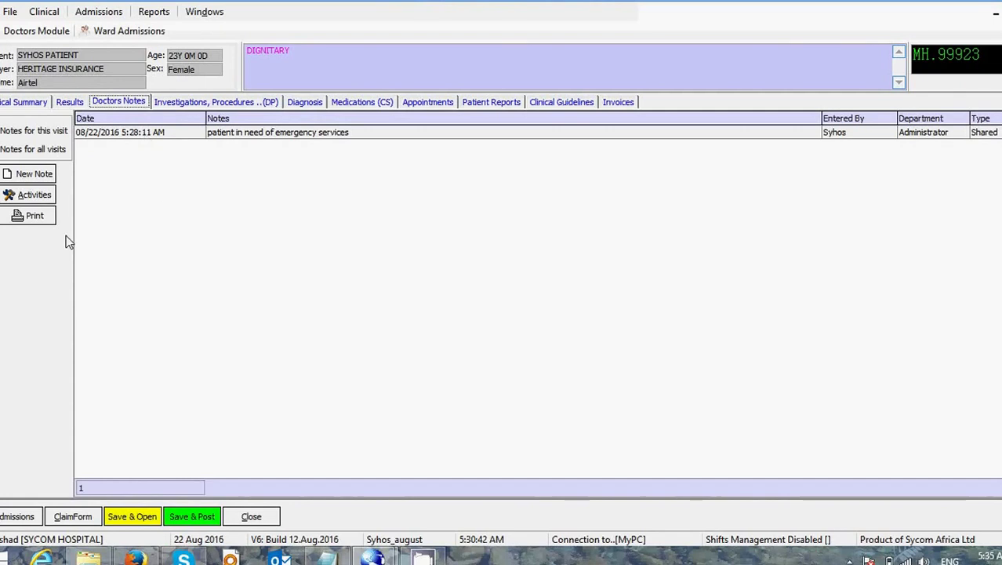
pyautogui.click(31, 175)
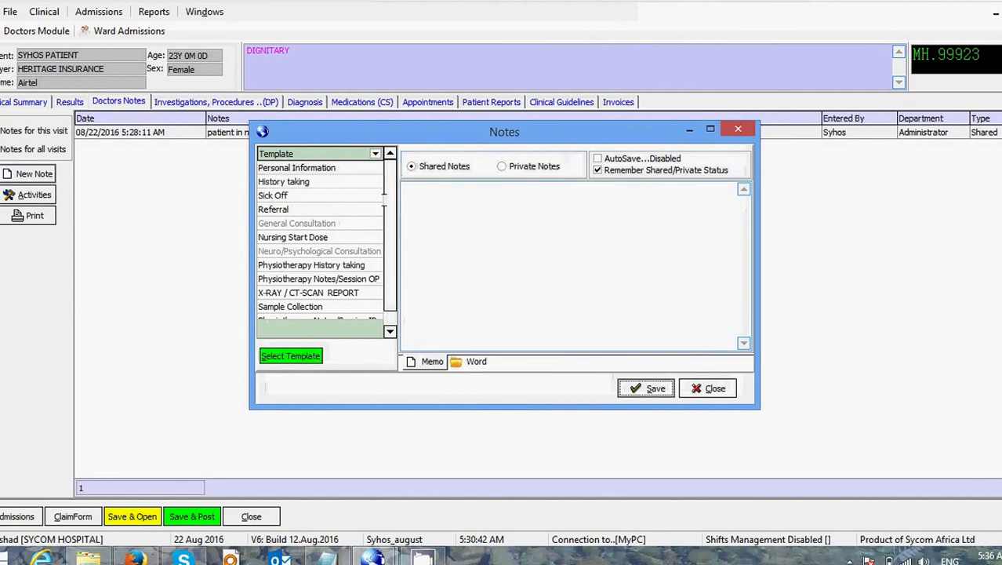
pyautogui.scroll(-1, 337, 182)
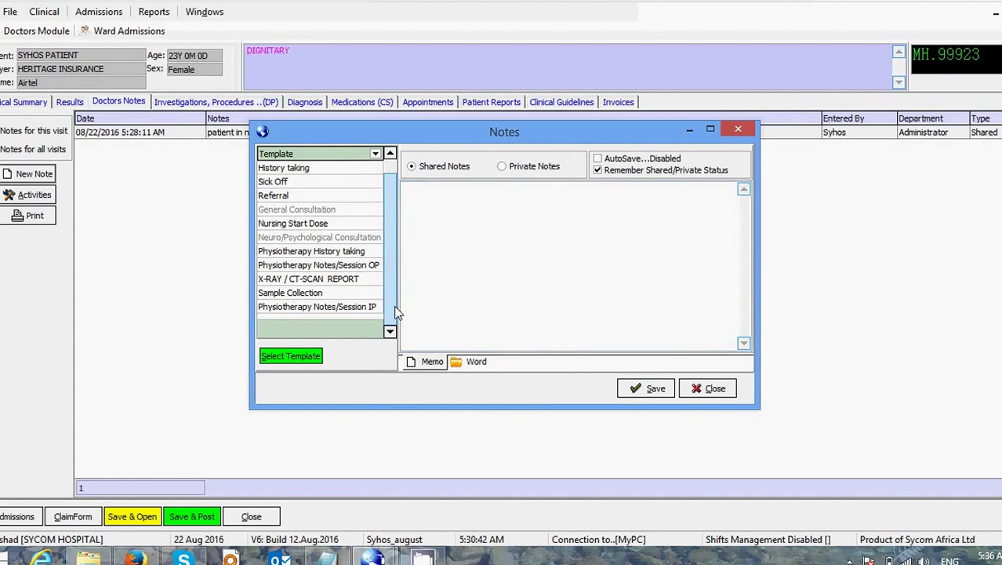
pyautogui.moveTo(395, 307); pyautogui.dragTo(400, 218)
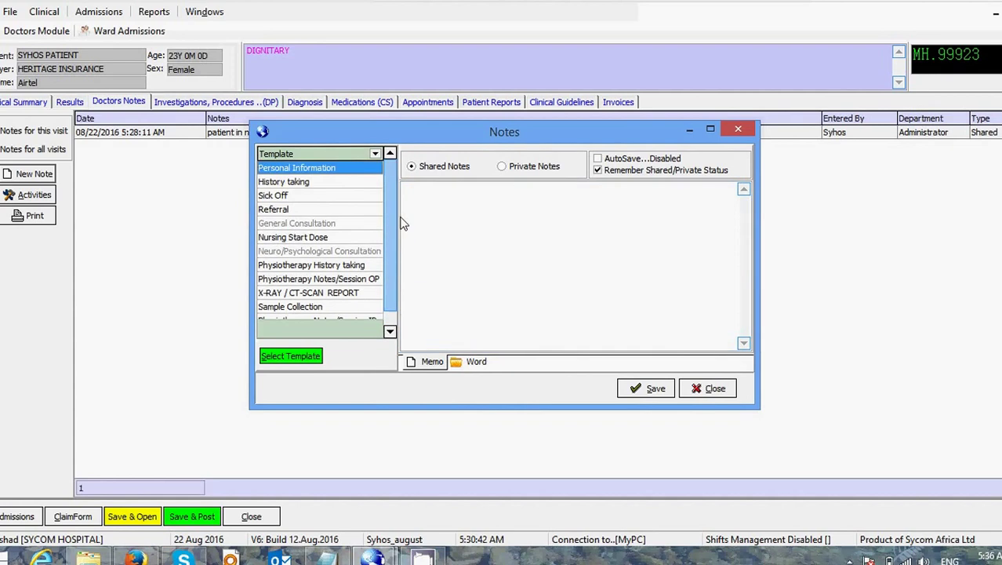
pyautogui.click(293, 183)
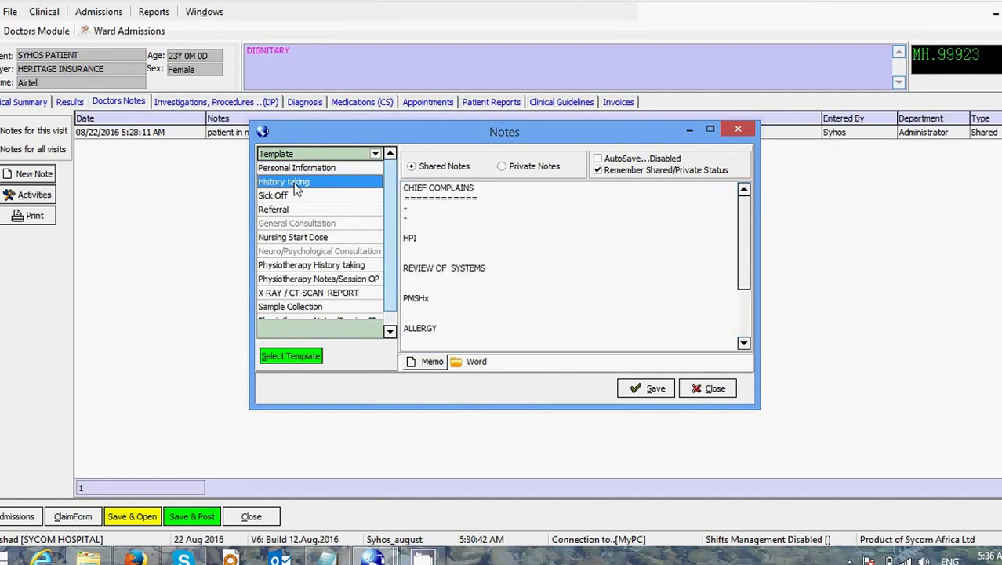
pyautogui.click(275, 355)
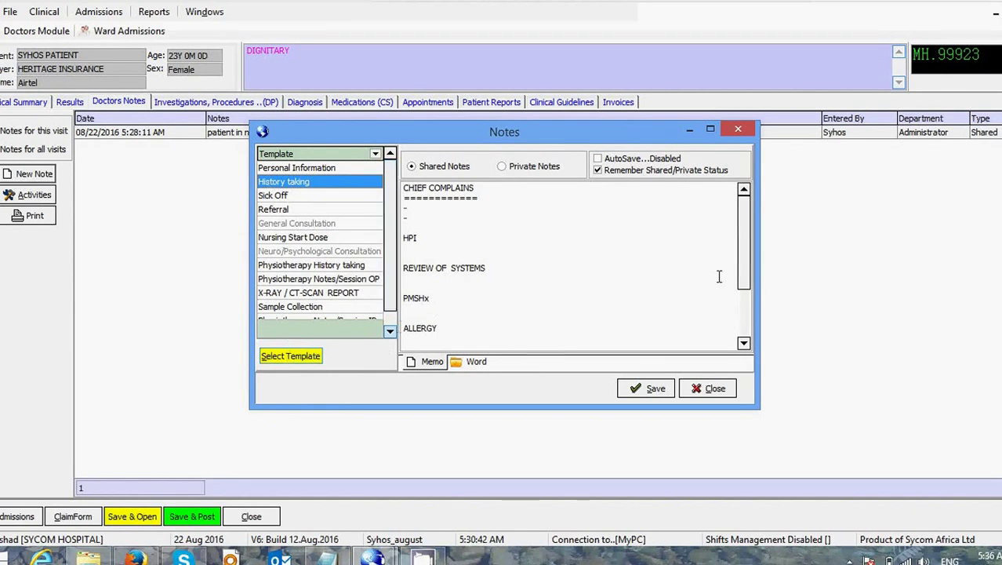
# Step: Review the template's headings and enter "patient has nausea" on the second line under CHIEF COMPLAINS
pyautogui.click(745, 299)
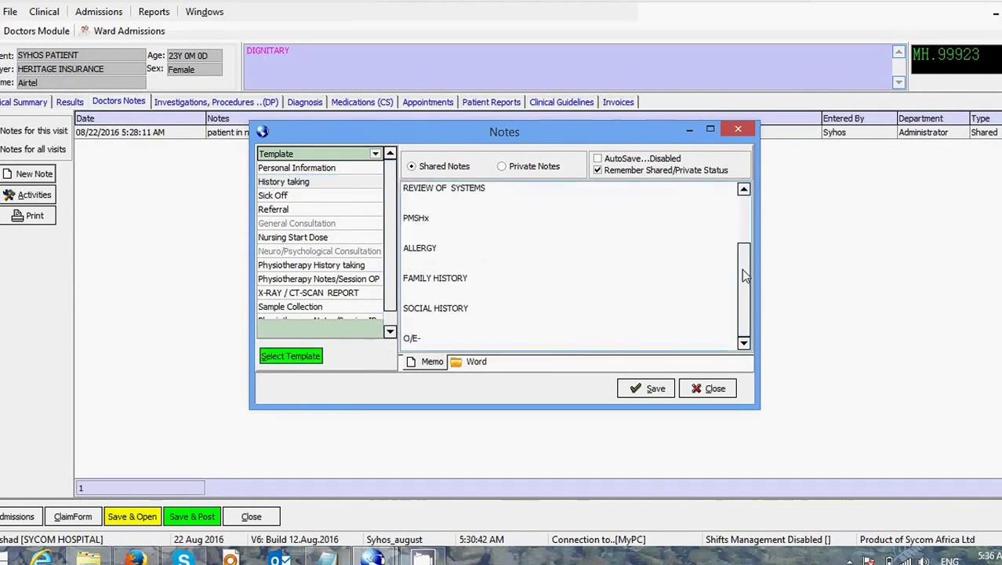
pyautogui.moveTo(743, 259); pyautogui.dragTo(744, 203)
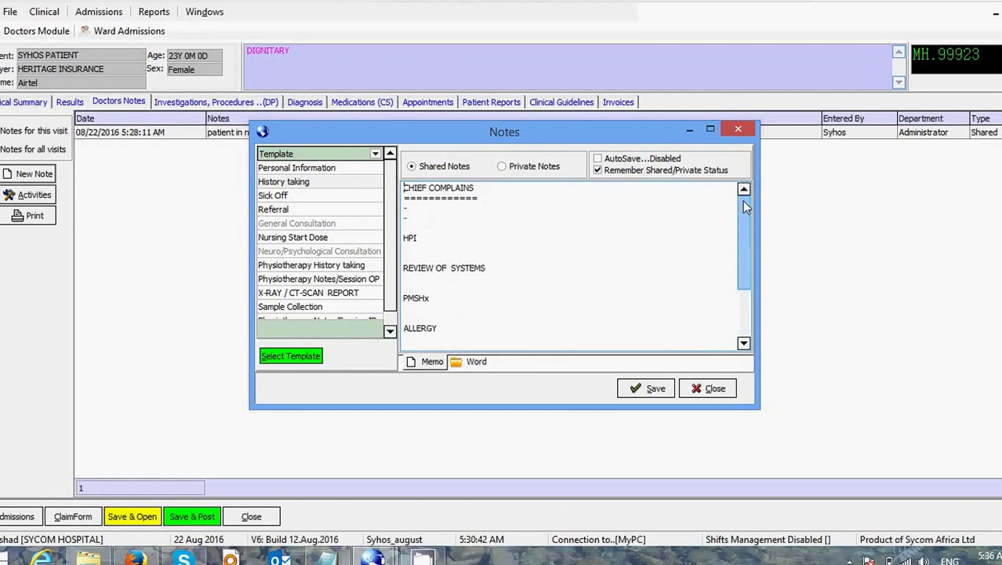
pyautogui.click(429, 216)
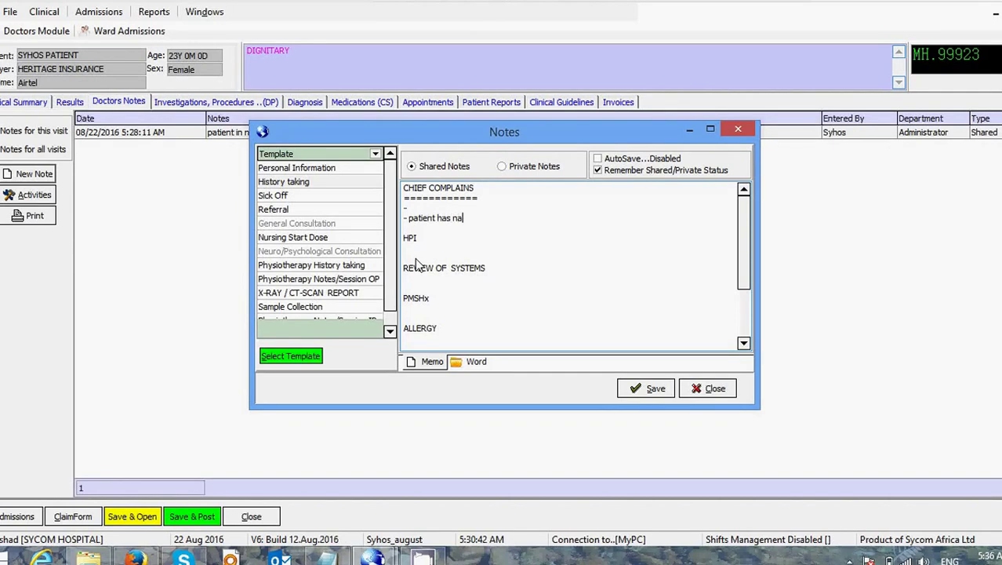
pyautogui.write('patient has nausea')
# Step: Try out the AutoSave option, disable it again, and save the history note as a shared note
pyautogui.click(611, 160)
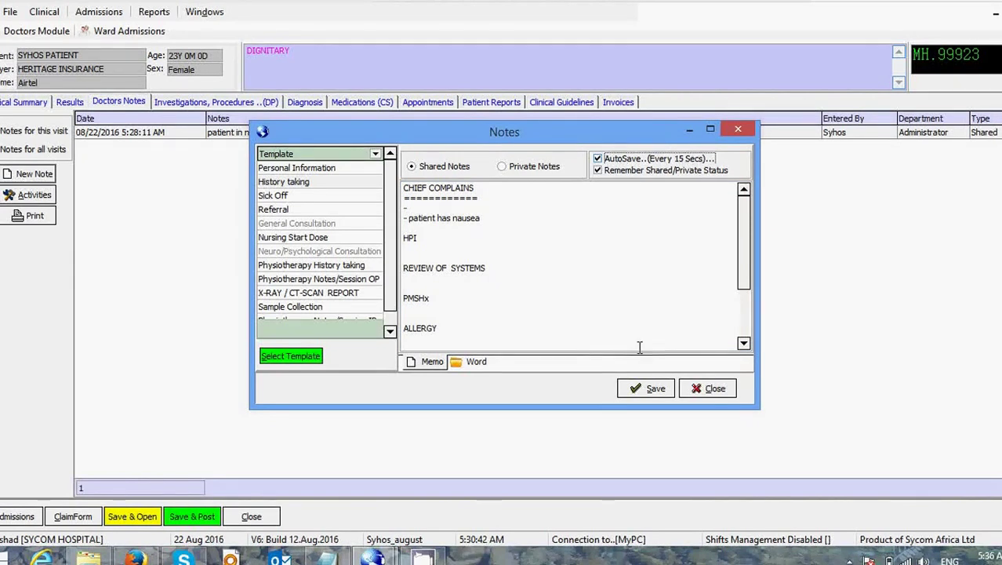
pyautogui.click(600, 160)
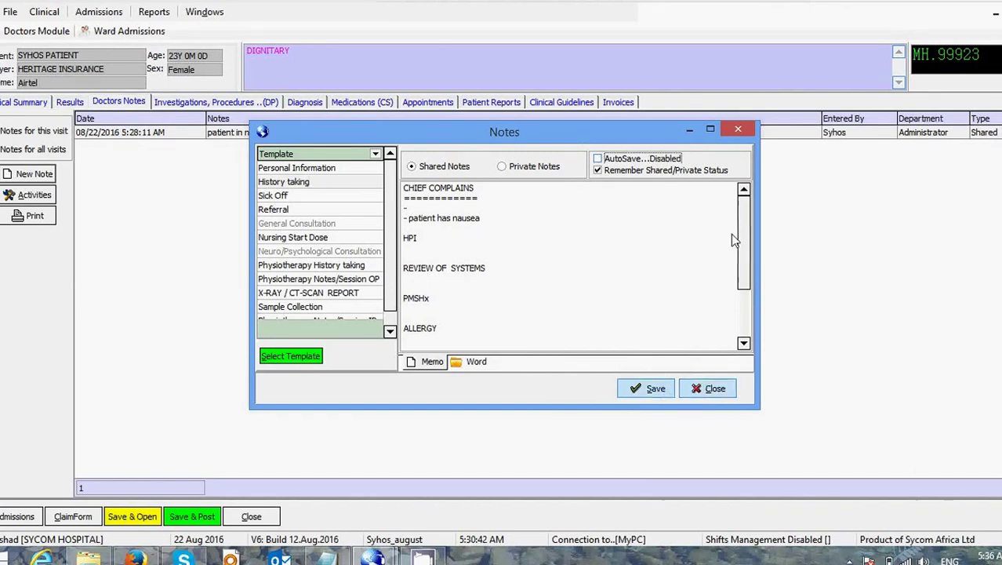
pyautogui.scroll(-3, 742, 236)
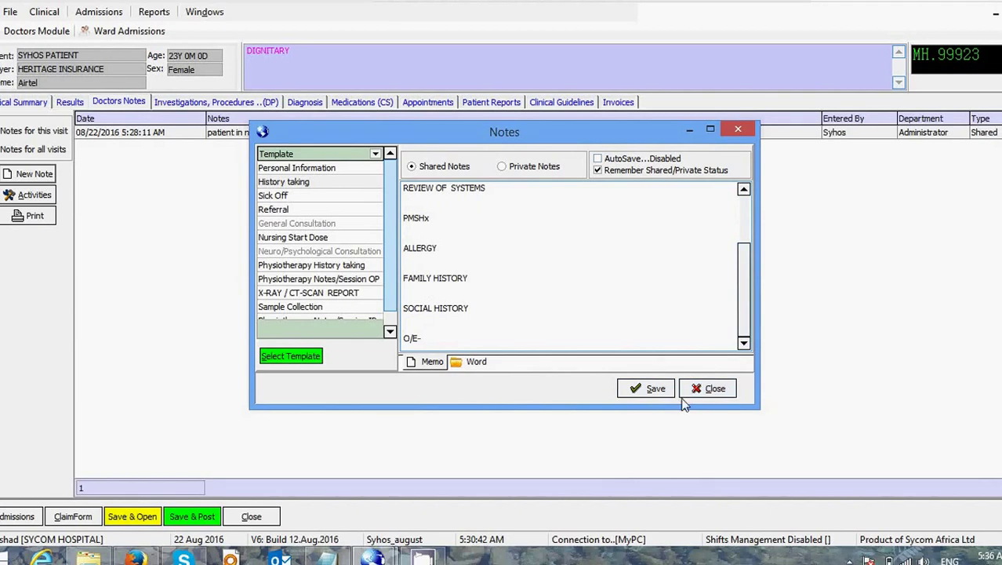
pyautogui.click(656, 390)
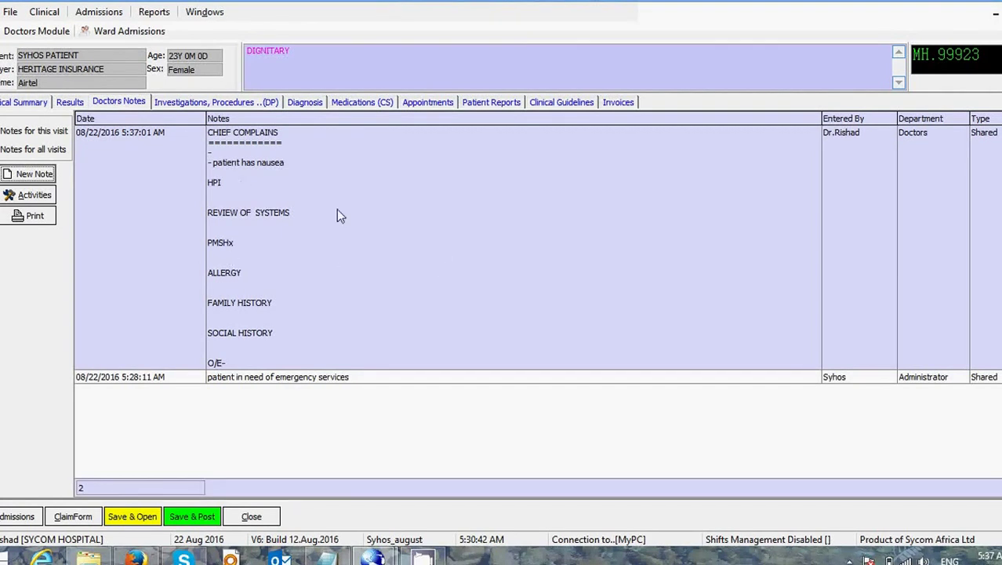
# Step: Edit the saved history note to delete the PMSHx heading, change it to Private Notes and save it
pyautogui.click(353, 194)
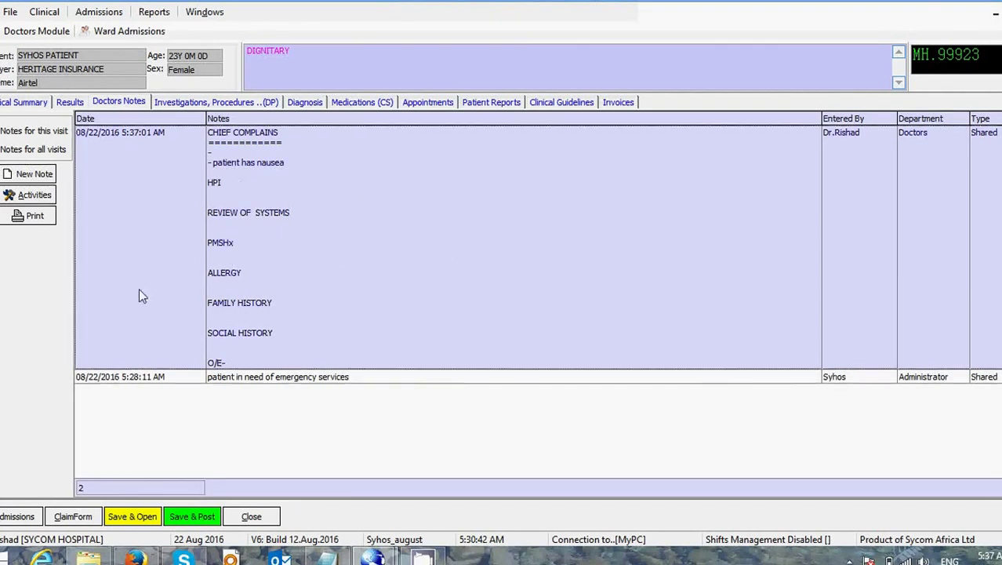
pyautogui.click(31, 196)
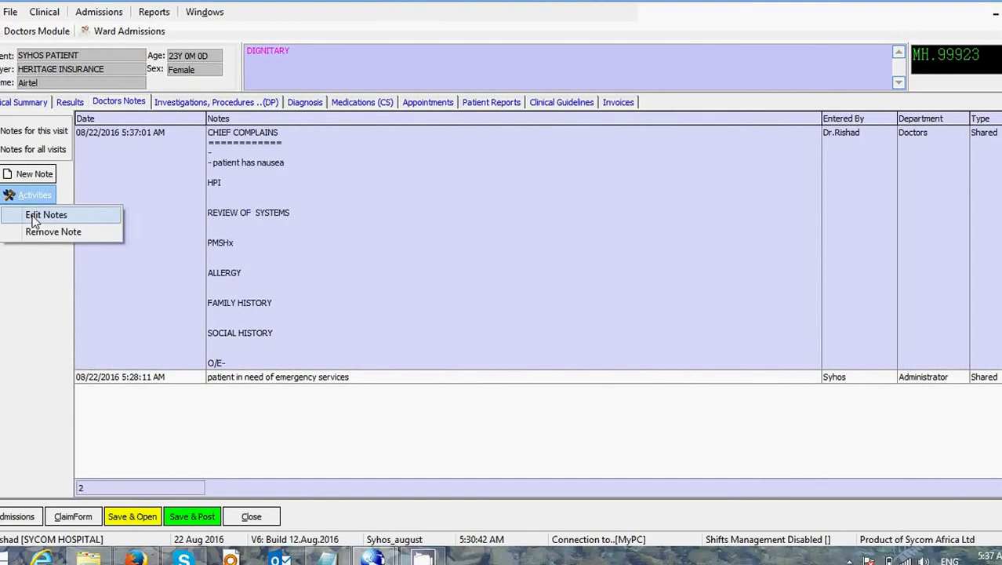
pyautogui.click(33, 220)
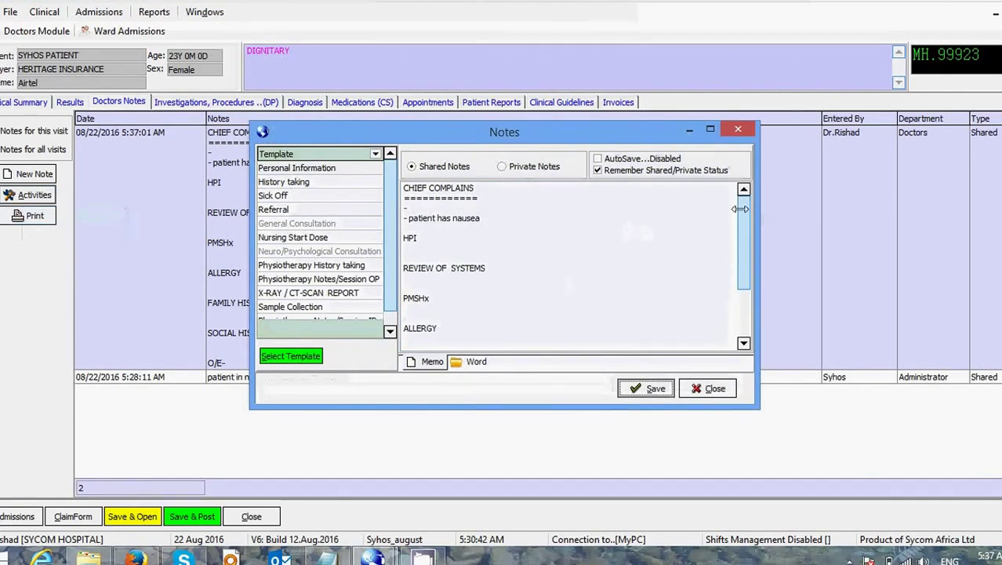
pyautogui.moveTo(747, 219); pyautogui.dragTo(749, 273)
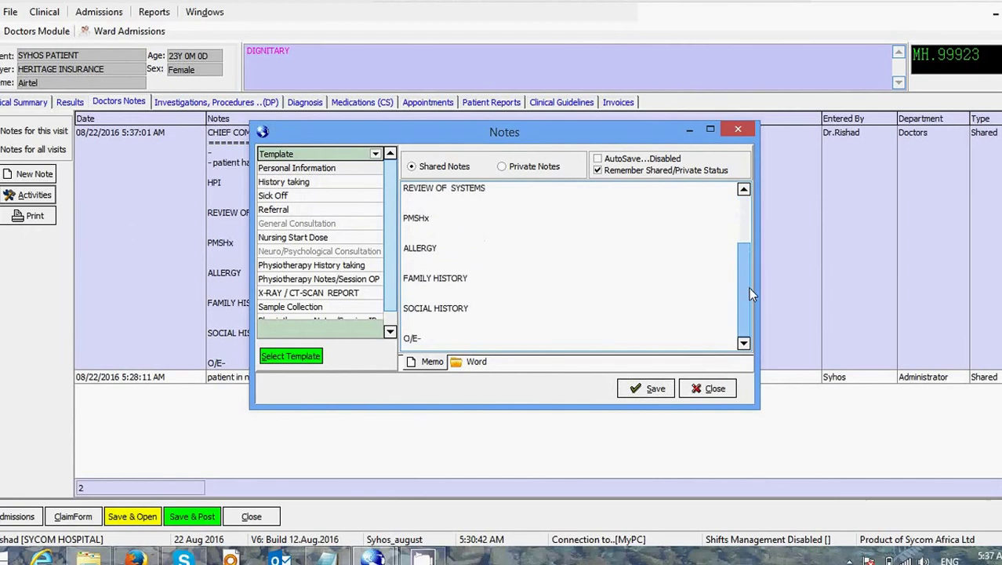
pyautogui.moveTo(458, 218); pyautogui.dragTo(322, 214)
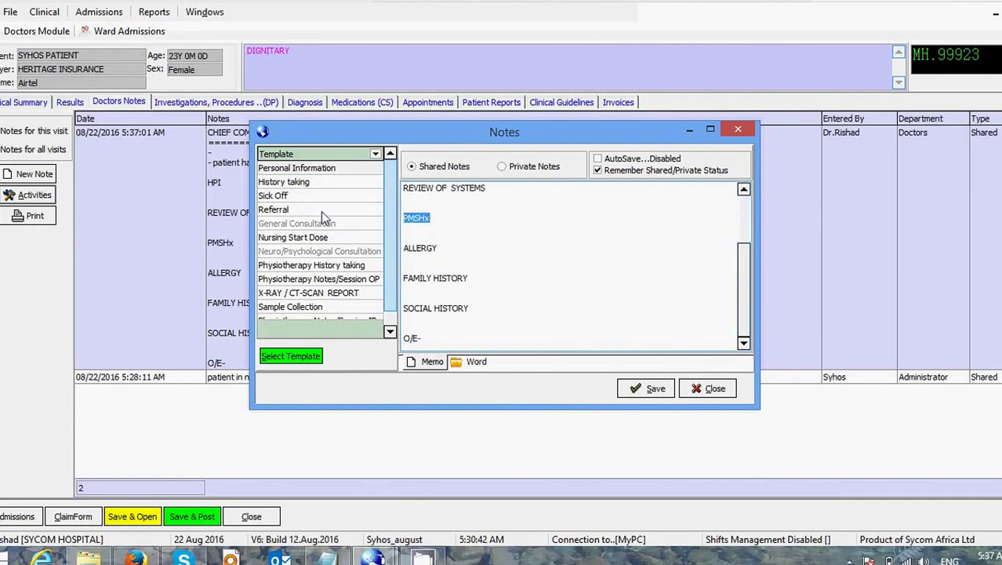
pyautogui.press('BackSpace')
pyautogui.press('BackSpace')
pyautogui.press('BackSpace')
pyautogui.press('BackSpace')
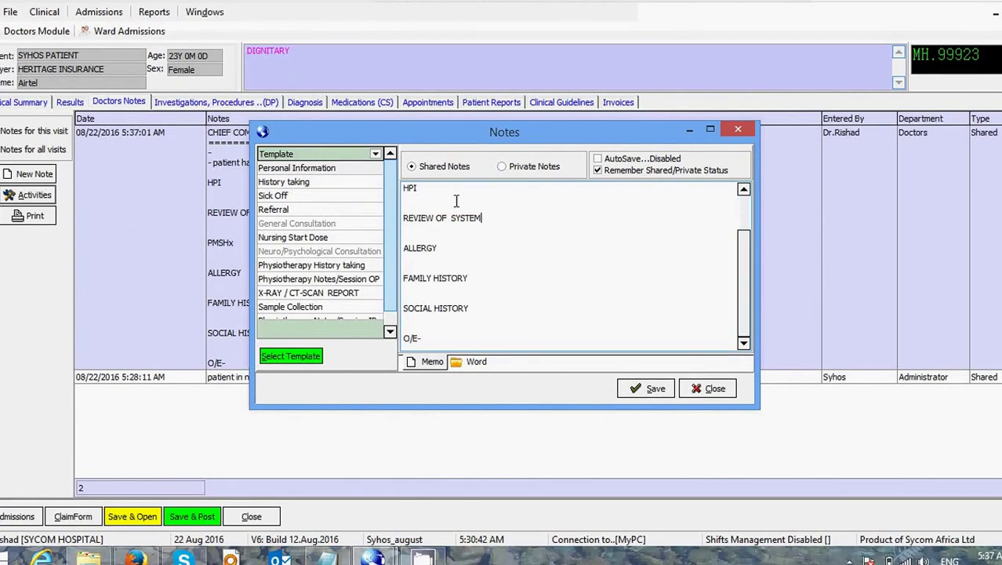
pyautogui.click(503, 167)
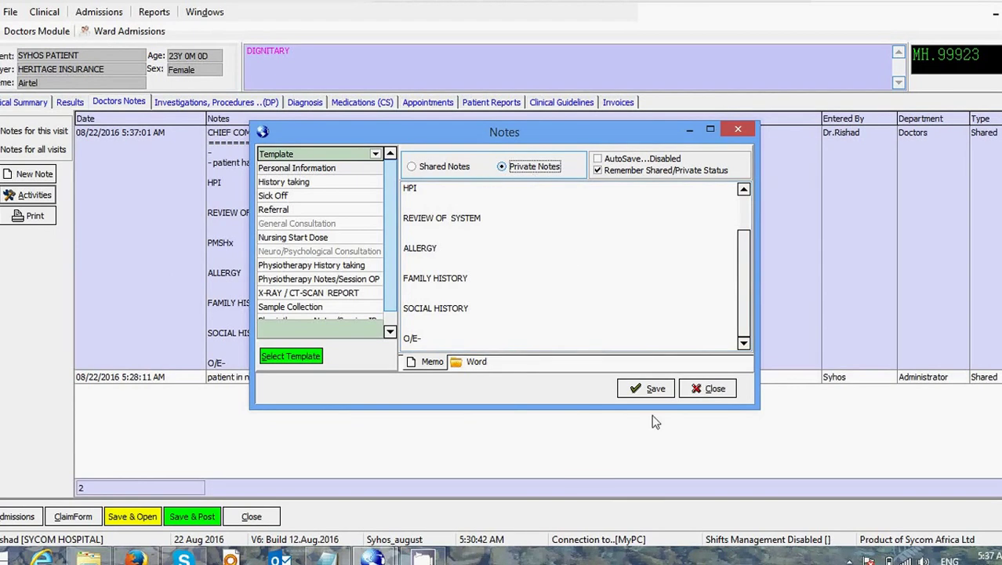
pyautogui.click(649, 388)
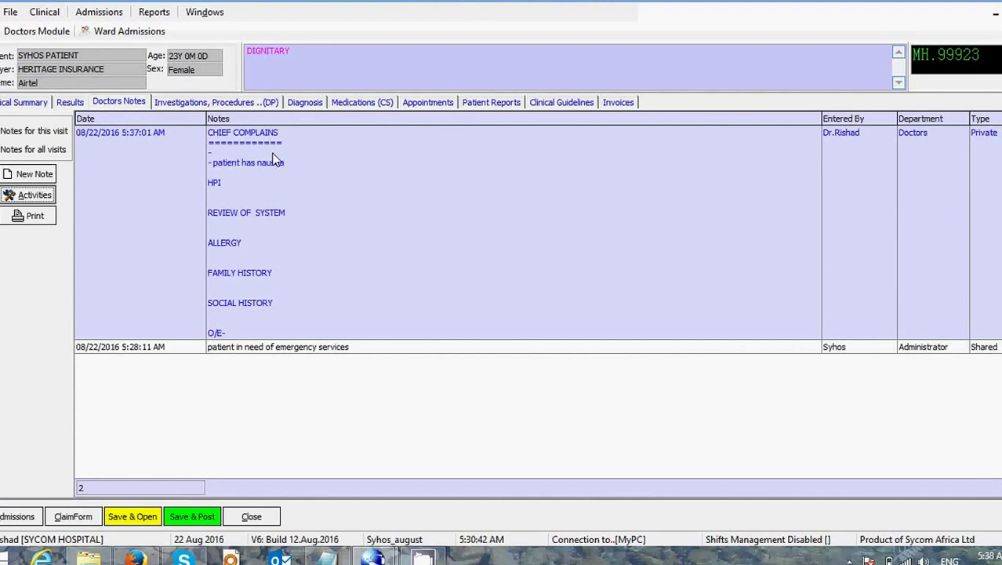
# Step: Check which actions are available for the private history note
pyautogui.click(35, 196)
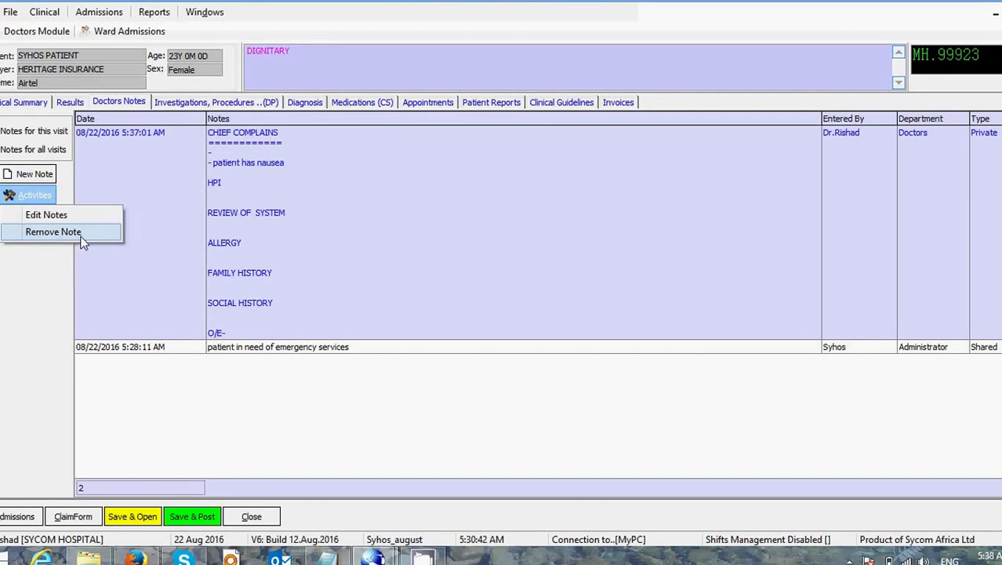
pyautogui.click(473, 244)
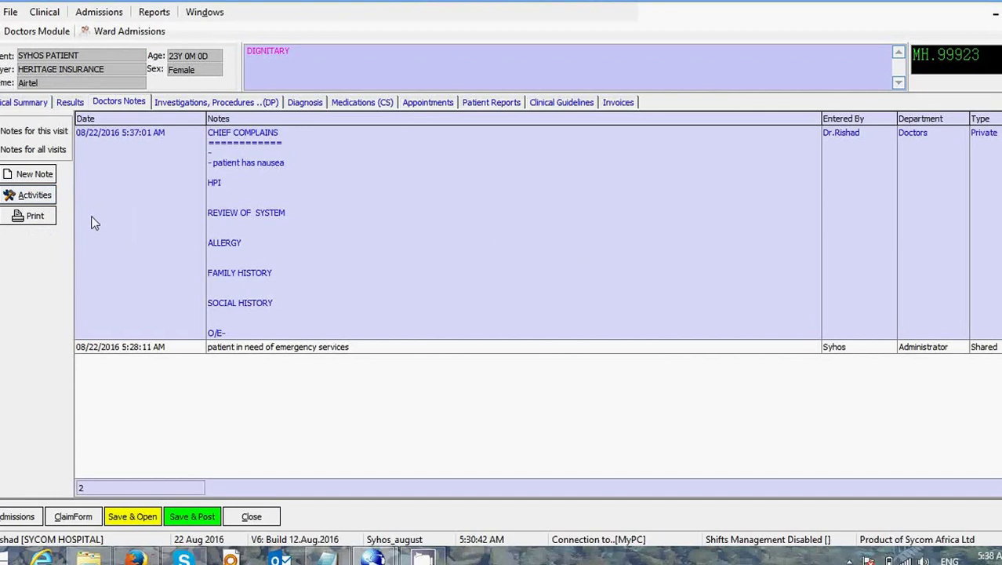
pyautogui.click(89, 215)
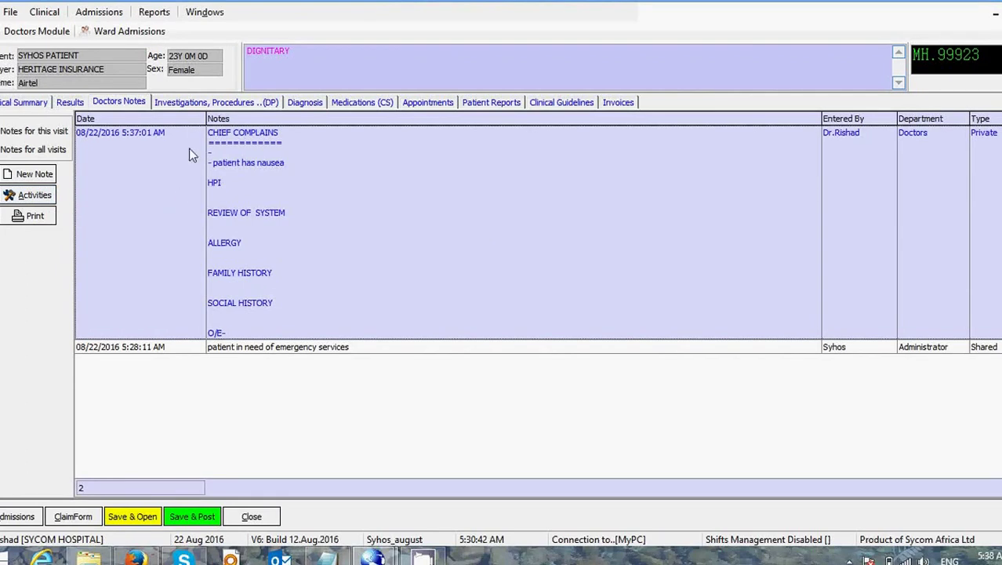
# Step: Go to the patient's investigations and procedures and choose Full Haemogram as the description
pyautogui.click(206, 110)
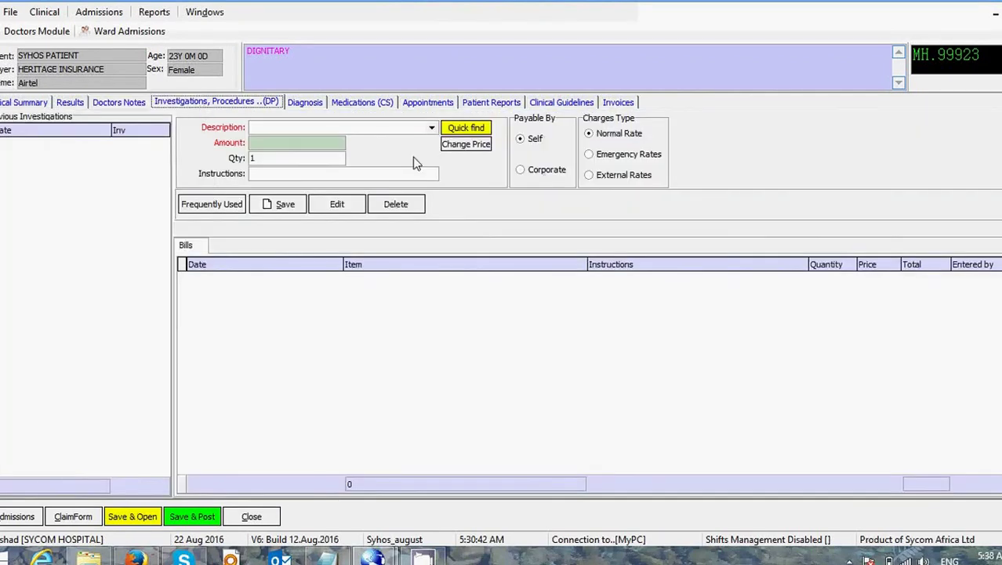
pyautogui.click(258, 127)
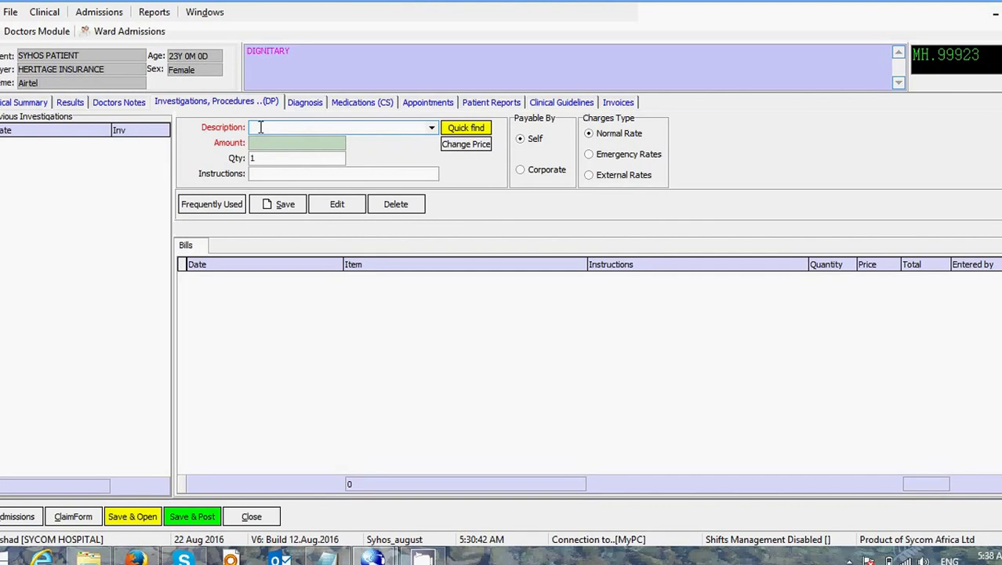
pyautogui.write('Full Haemogram')
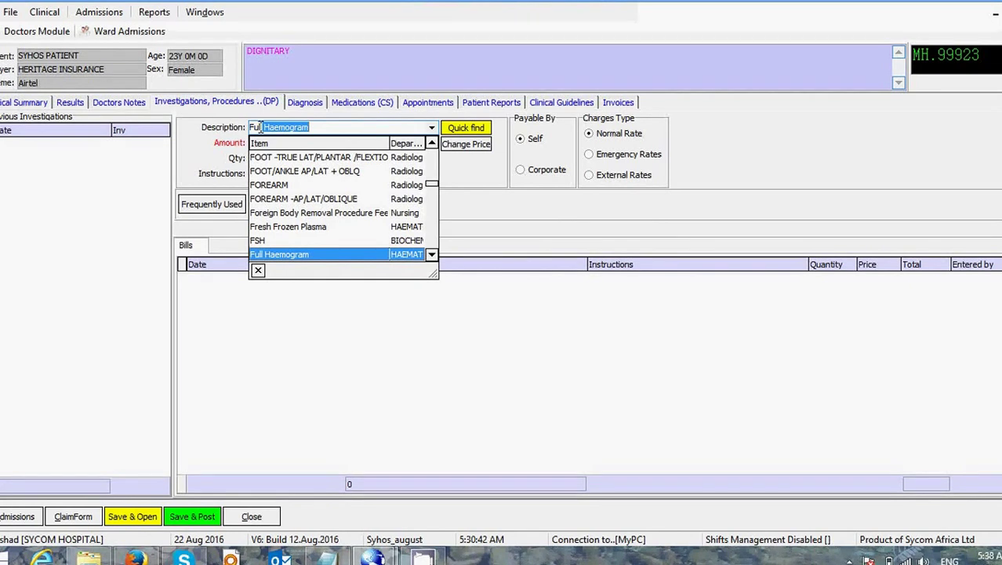
pyautogui.click(299, 255)
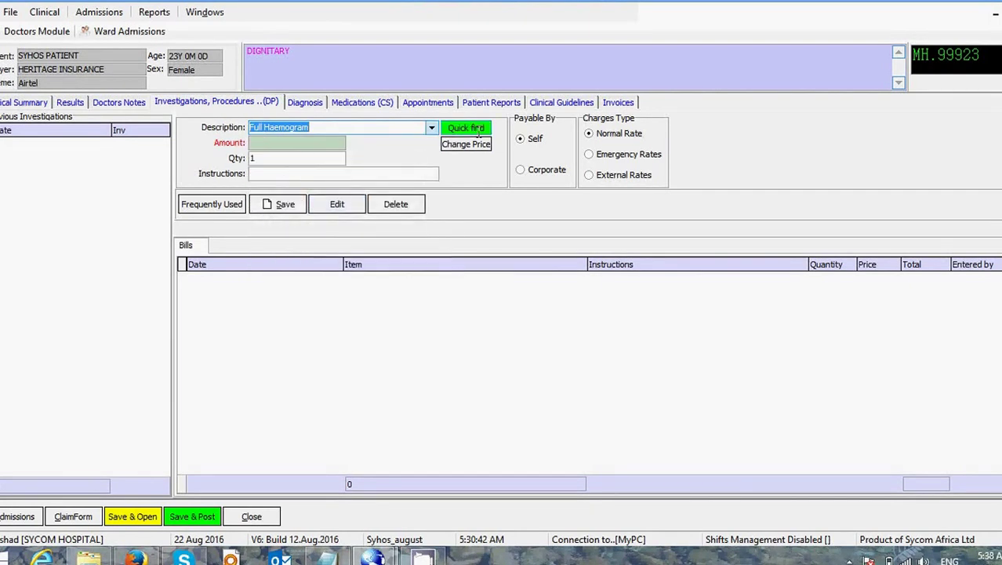
# Step: List the available items with Quick find and select Pathcare - TB Gold Test as the investigation
pyautogui.doubleClick(418, 288)
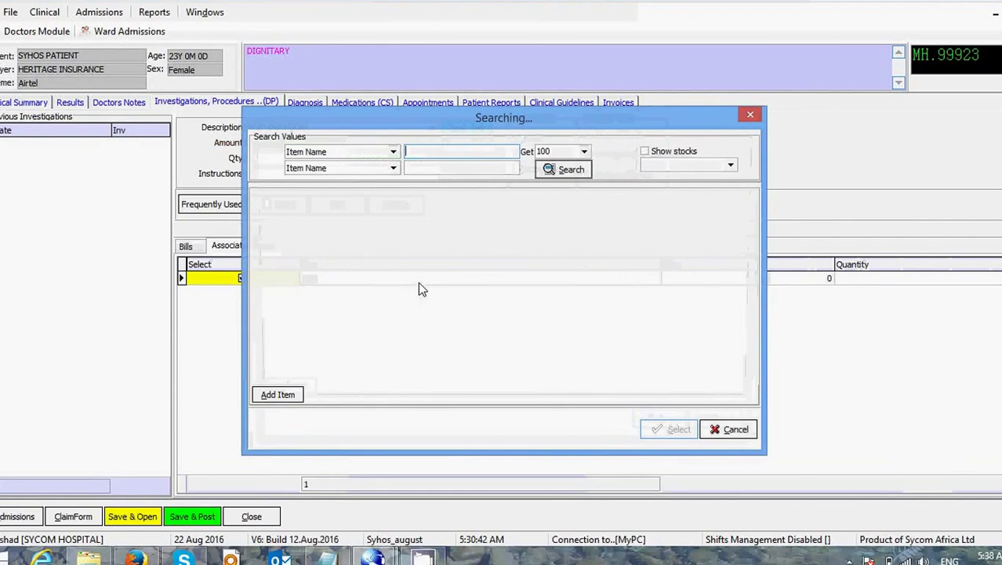
pyautogui.click(562, 171)
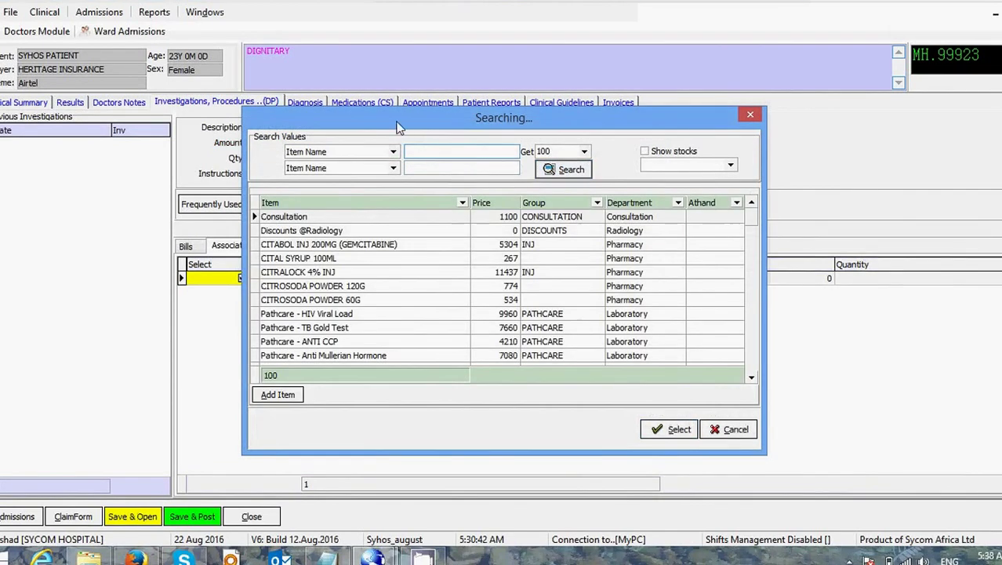
pyautogui.moveTo(398, 128); pyautogui.dragTo(394, 211)
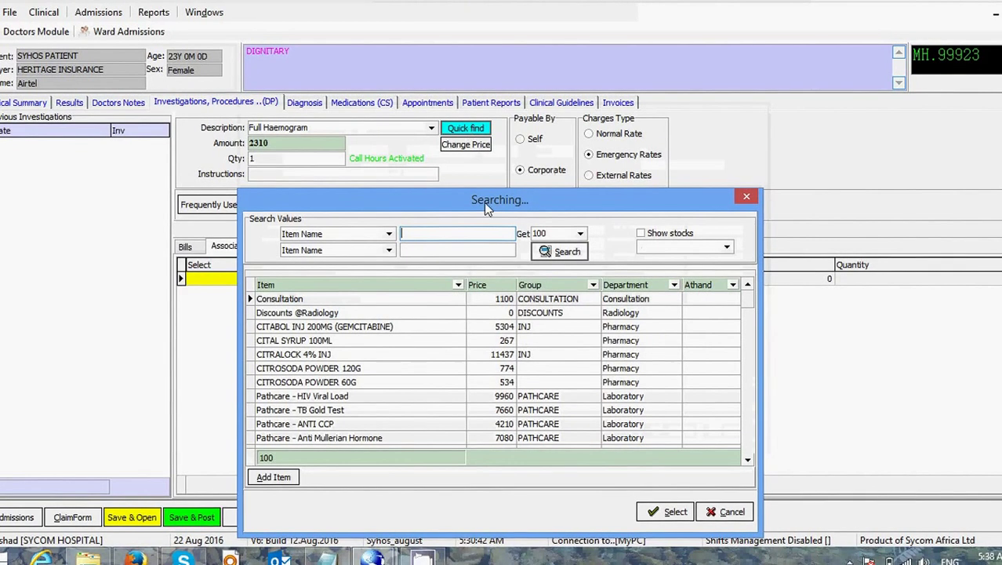
pyautogui.moveTo(484, 202); pyautogui.dragTo(480, 147)
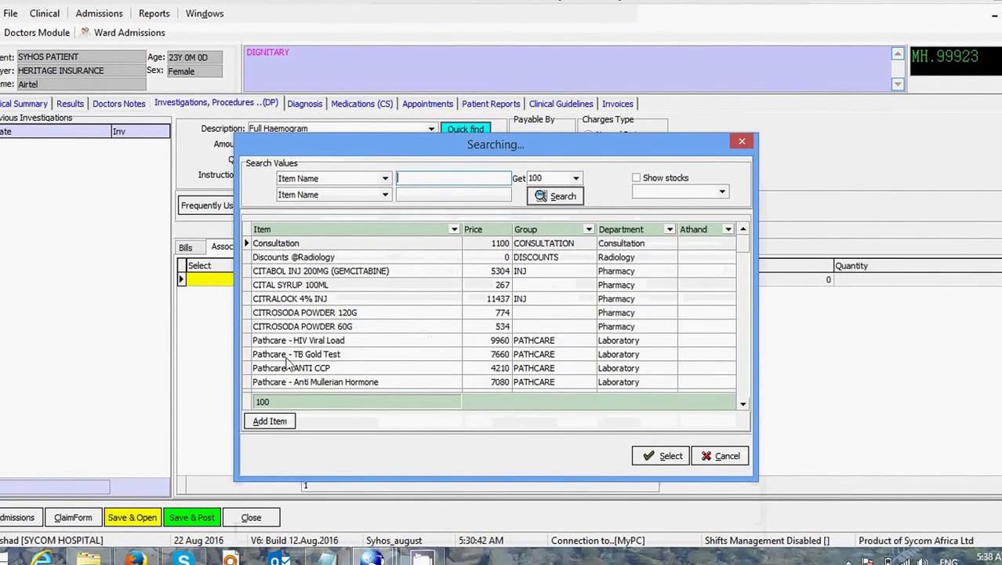
pyautogui.doubleClick(317, 355)
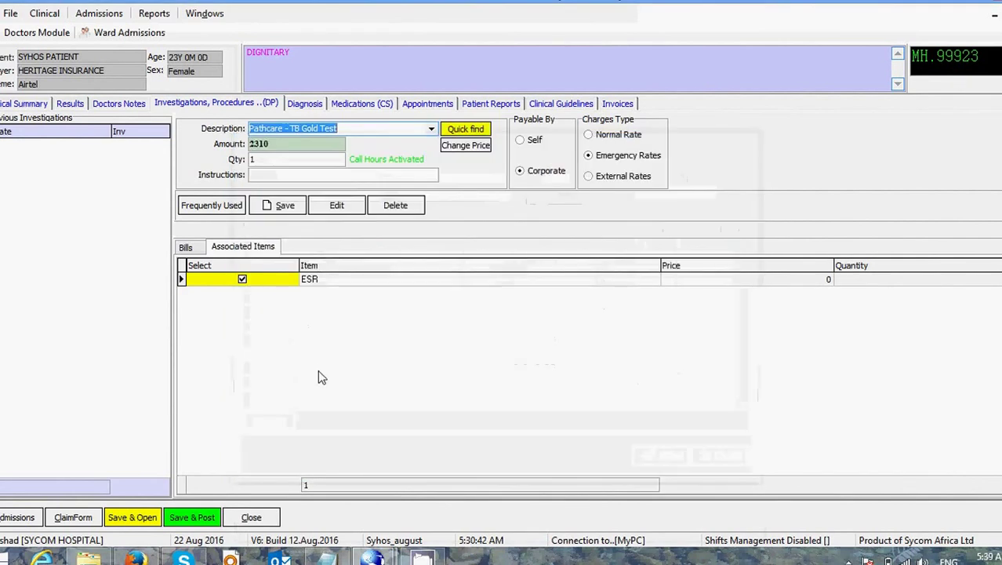
# Step: Add the instruction "take test on tuesday" to the Pathcare - TB Gold Test request and save it
pyautogui.click(290, 146)
pyautogui.click(271, 177)
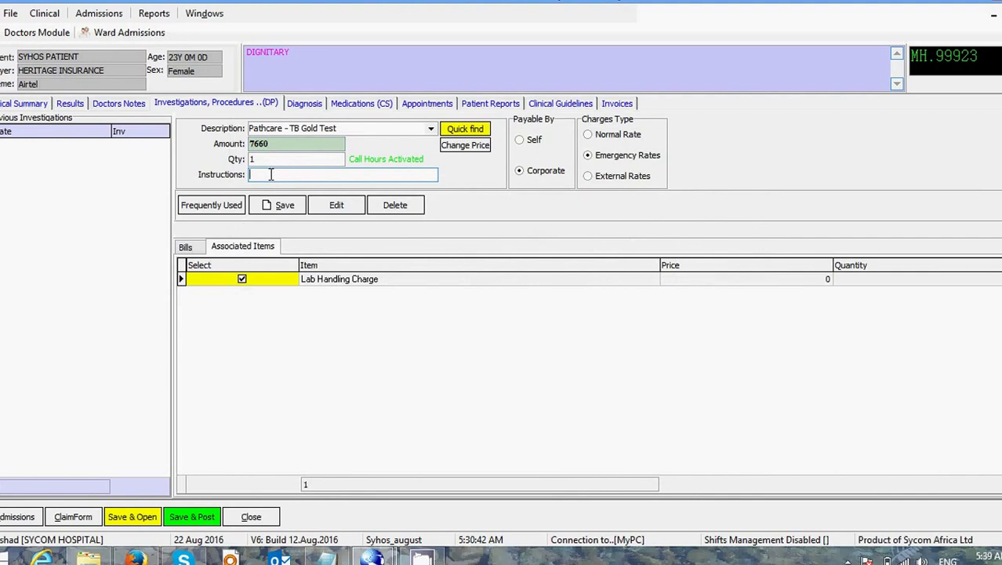
pyautogui.write('take test on ')
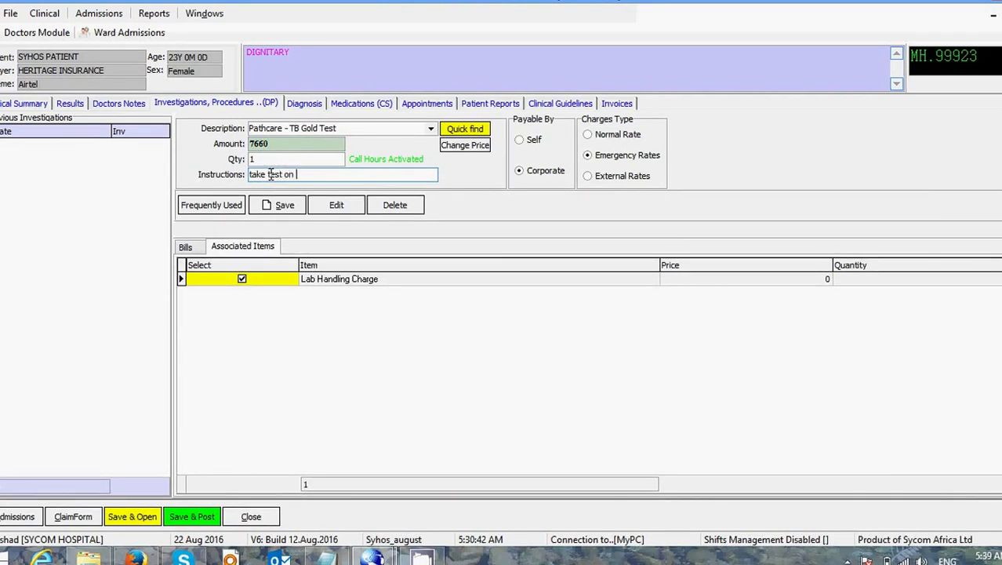
pyautogui.write('tuesday')
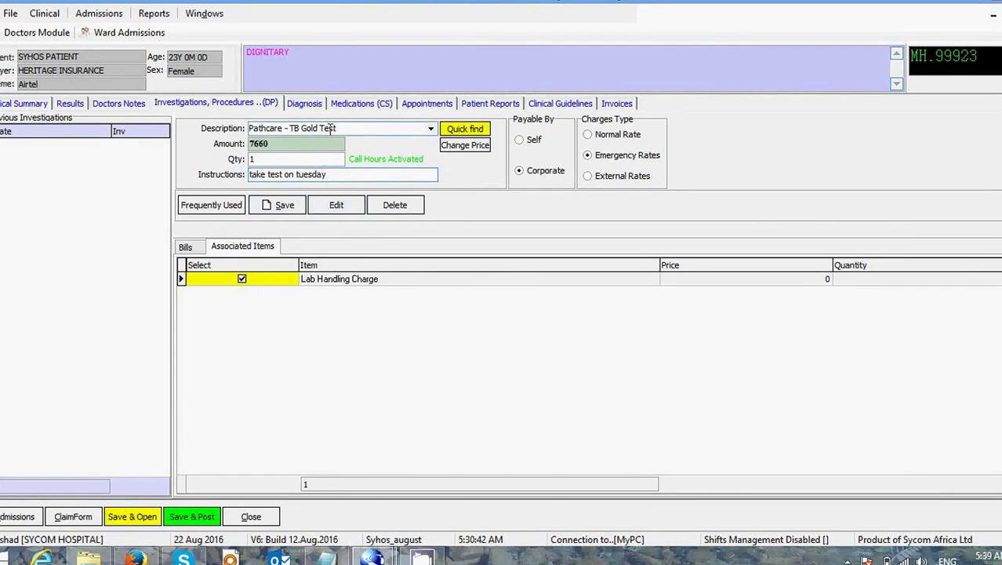
pyautogui.click(281, 213)
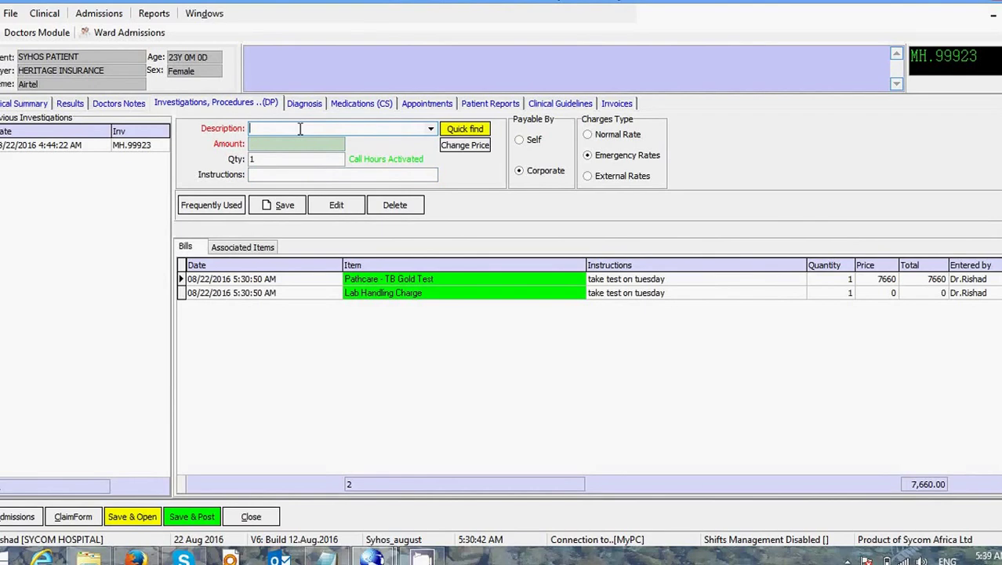
# Step: Request a Rectal Swab - R/M investigation for the patient and save it
pyautogui.write('Rectal Swab - R/M')
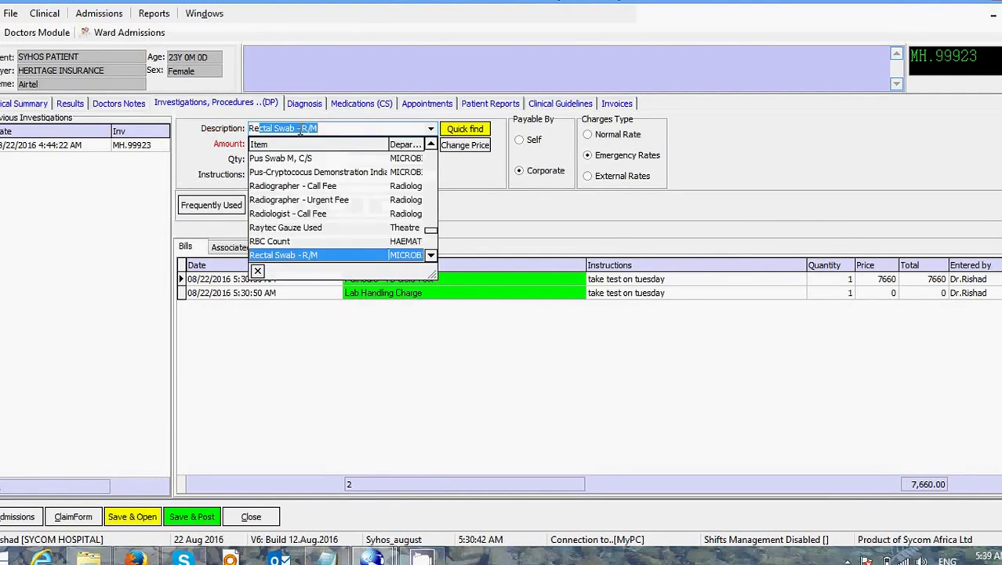
pyautogui.press('Return')
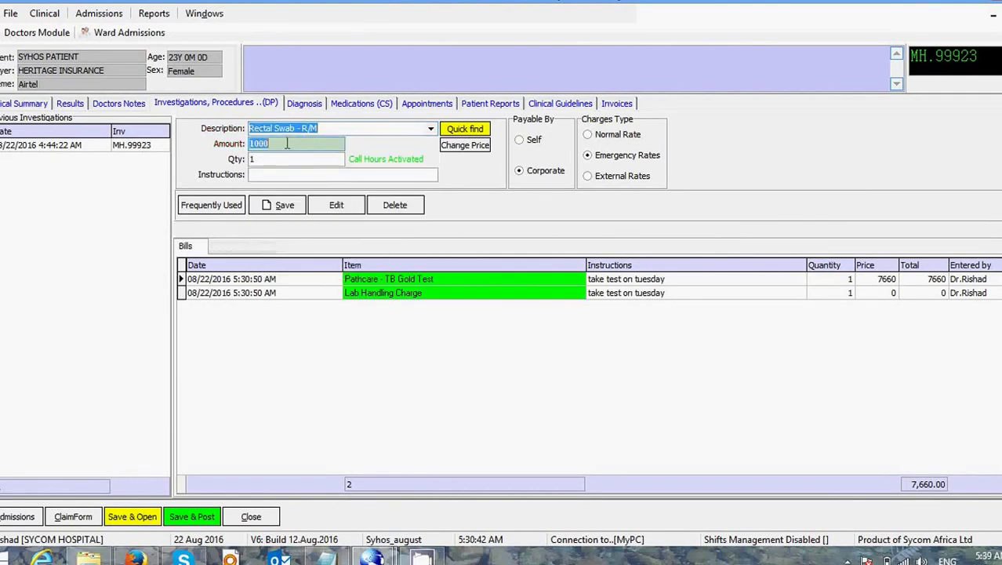
pyautogui.click(282, 212)
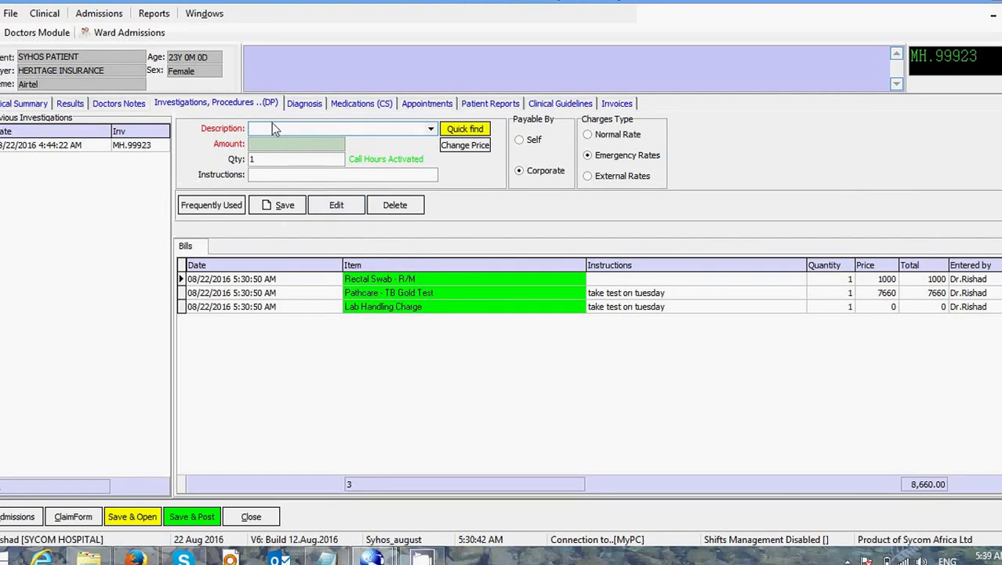
# Step: Look for an X-ray item in the investigation description list
pyautogui.write('xr')
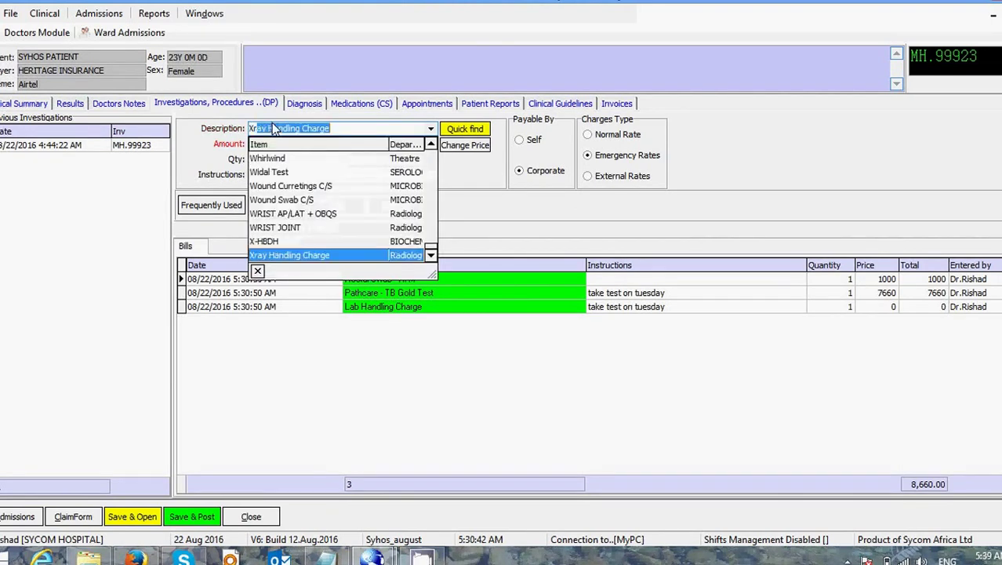
pyautogui.write('a')
pyautogui.click(432, 256)
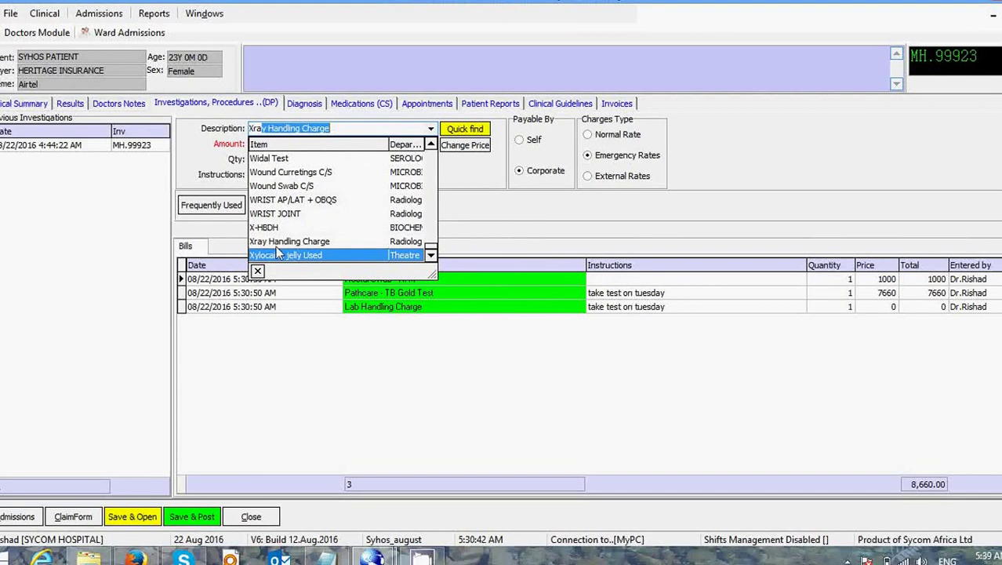
# Step: Open Quick find and search the item names for "x ray", "x-ra" and "late"
pyautogui.click(463, 135)
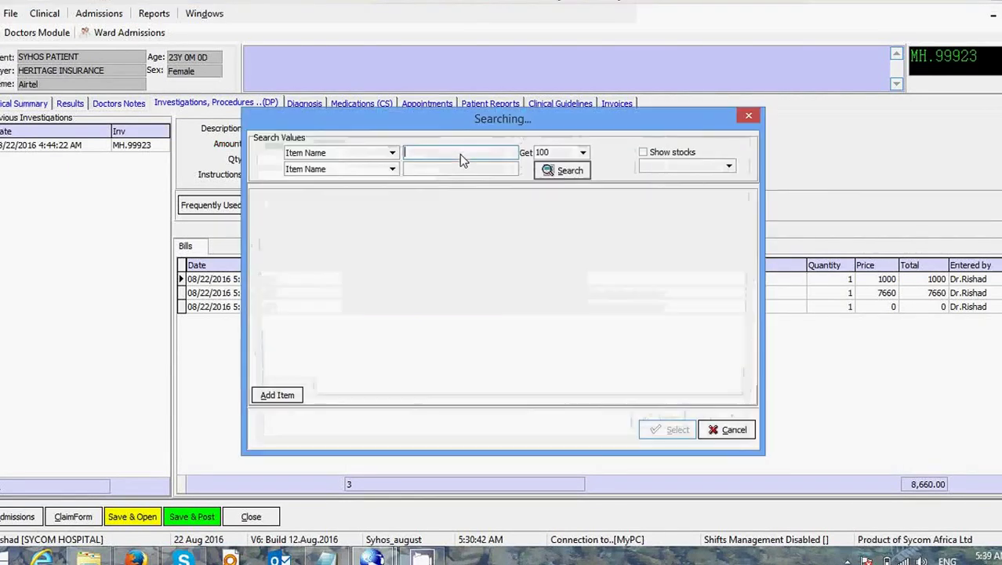
pyautogui.write('x ra')
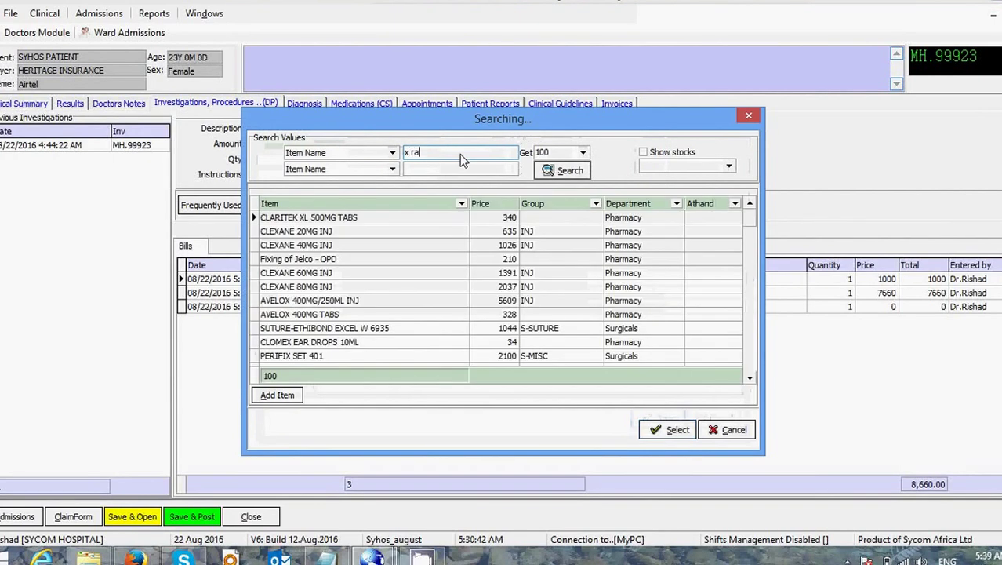
pyautogui.press('Return')
pyautogui.write('y')
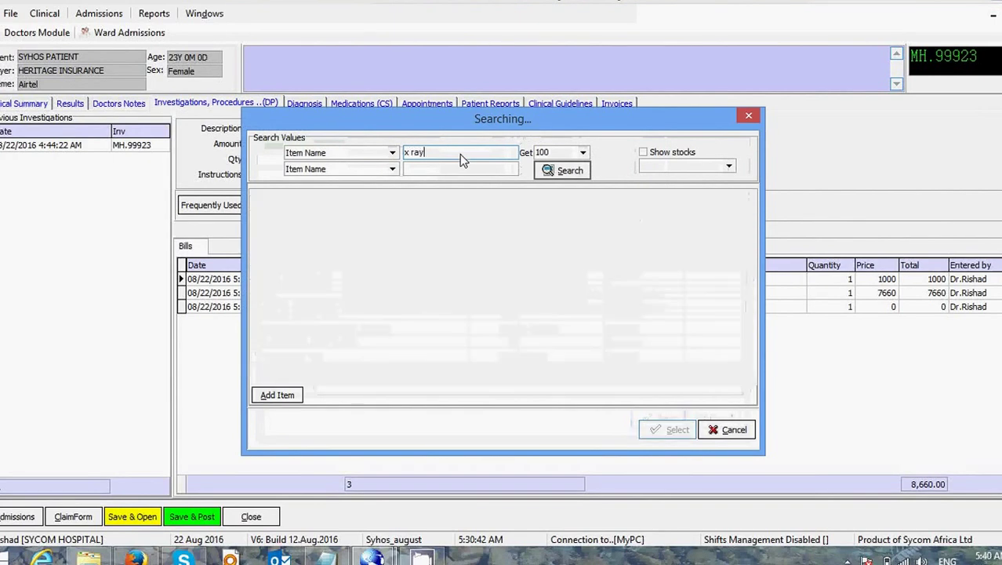
pyautogui.press('BackSpace')
pyautogui.press('BackSpace')
pyautogui.press('BackSpace')
pyautogui.press('BackSpace')
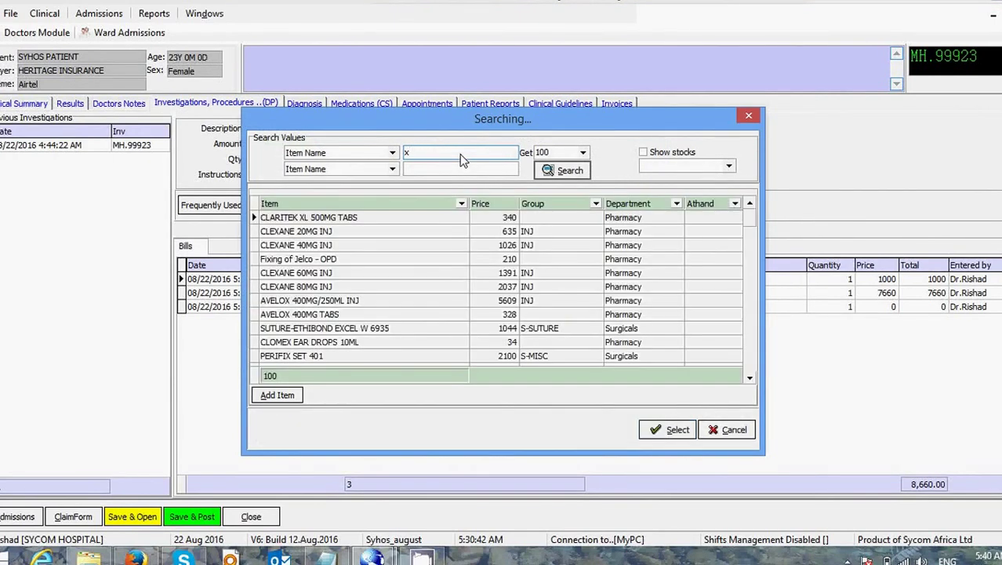
pyautogui.write('-ra')
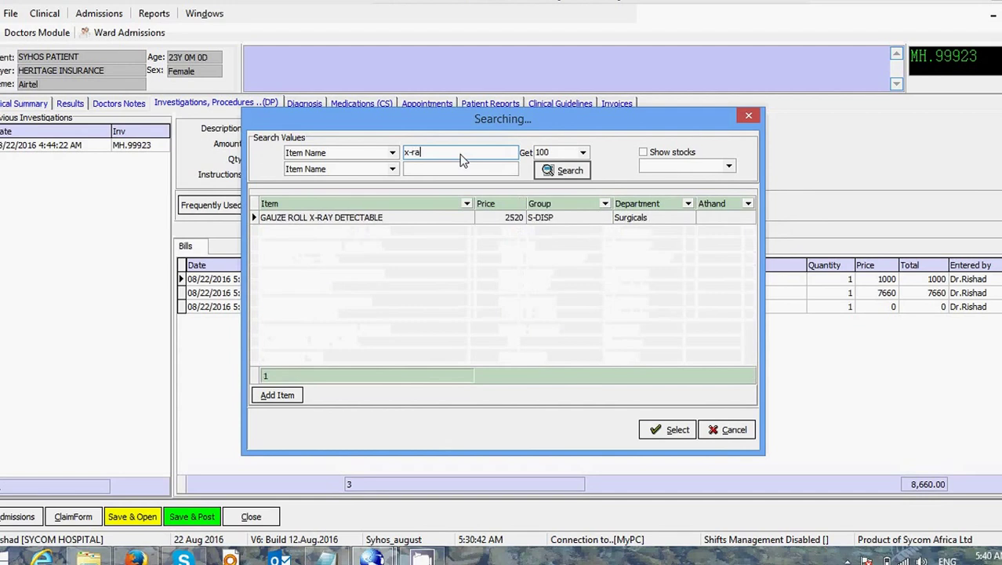
pyautogui.press('BackSpace')
pyautogui.press('BackSpace')
pyautogui.press('BackSpace')
pyautogui.press('BackSpace')
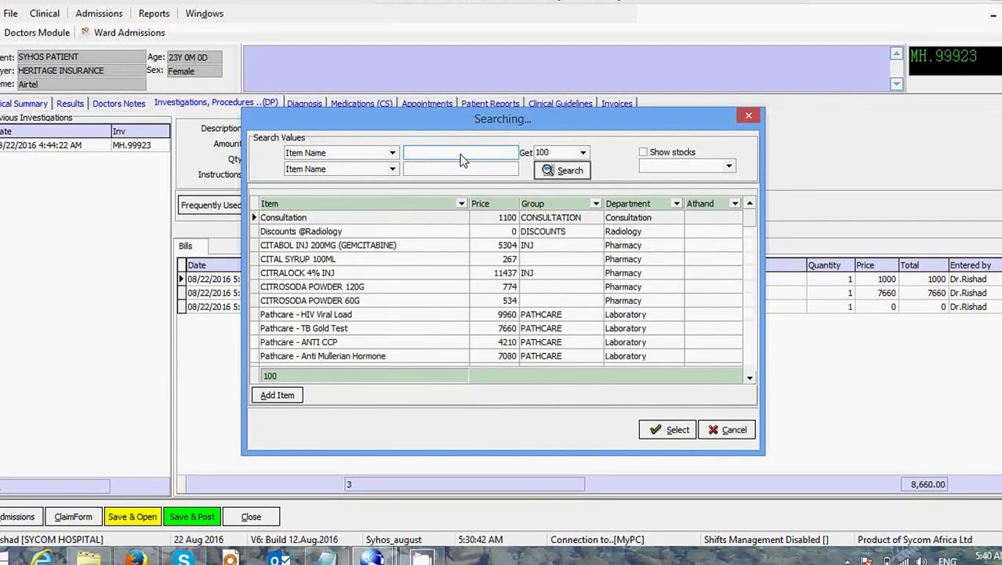
pyautogui.write('late')
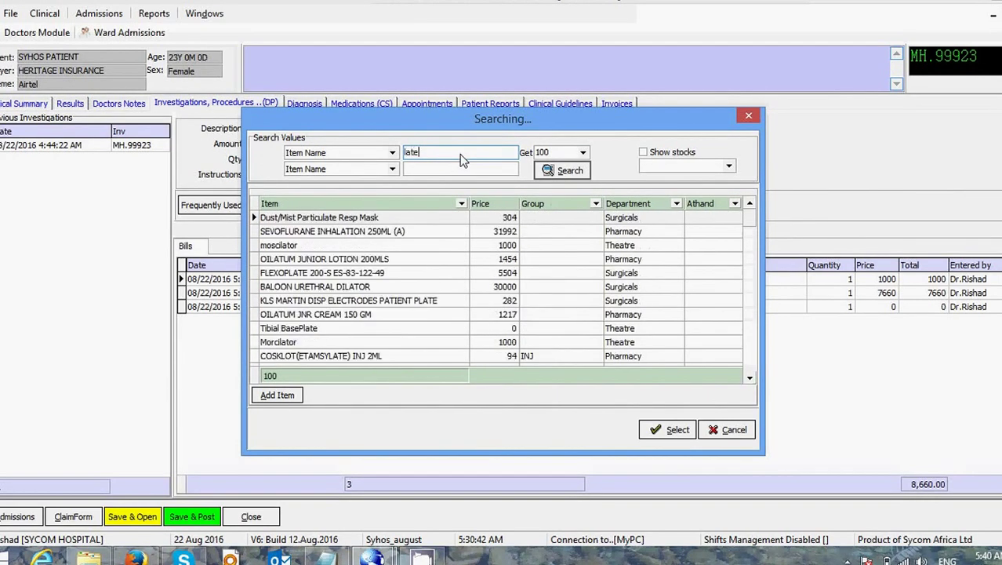
pyautogui.press('BackSpace')
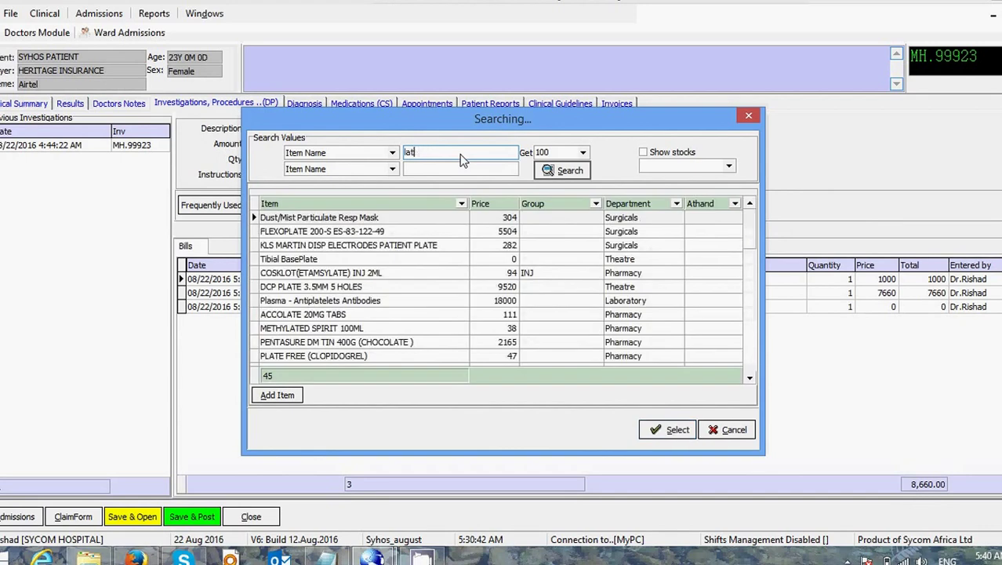
pyautogui.press('BackSpace')
pyautogui.press('BackSpace')
pyautogui.press('BackSpace')
# Step: Search the items for "ct sca", select CT SCAN - CEREBRAL ANGIOGRAPHY and save it as an investigation
pyautogui.write('ct')
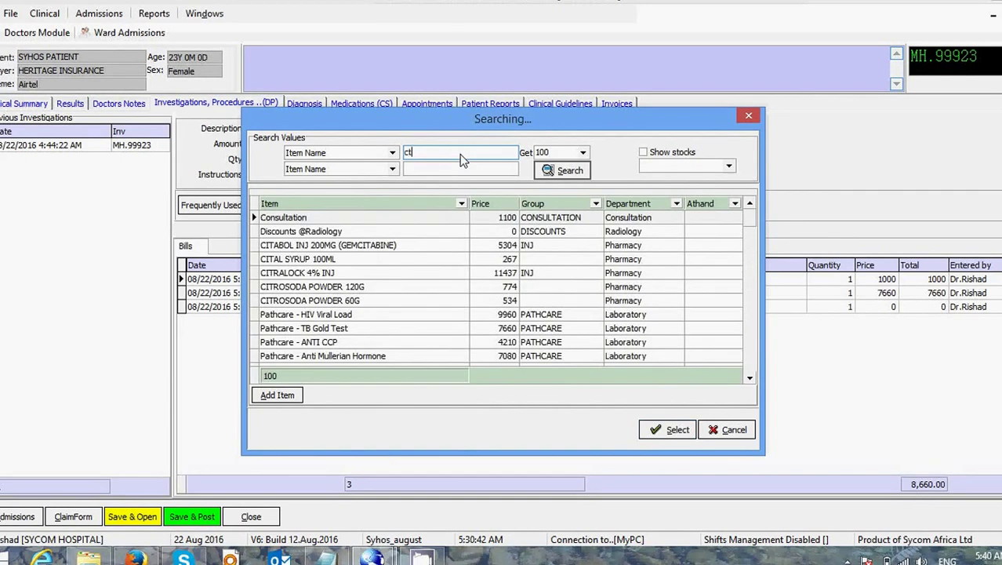
pyautogui.write(' sca')
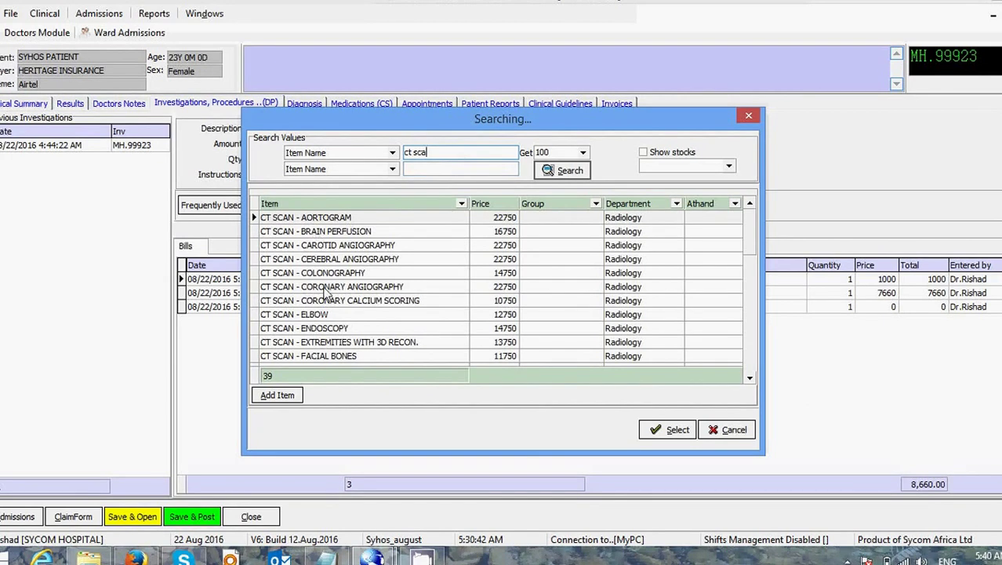
pyautogui.doubleClick(336, 260)
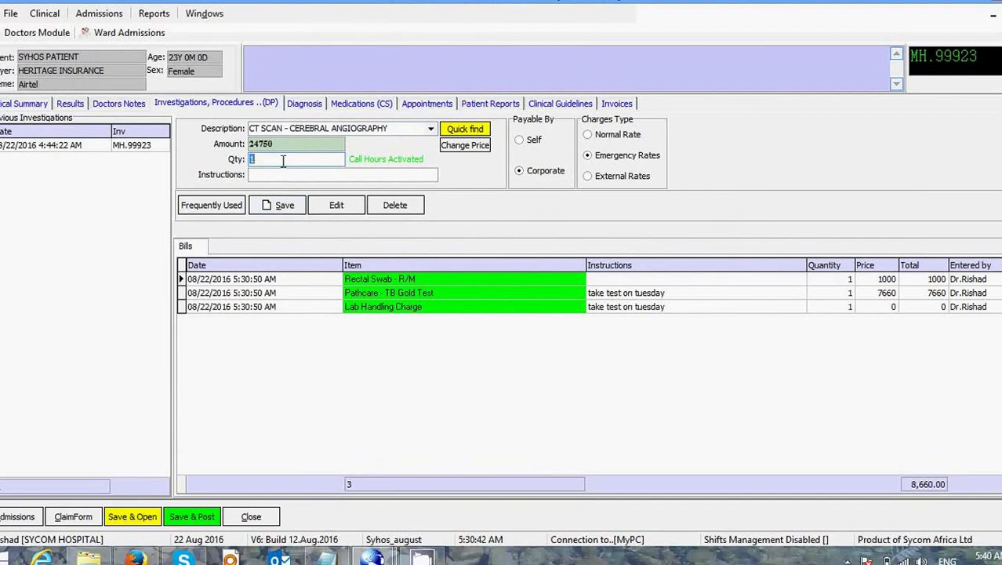
pyautogui.click(279, 205)
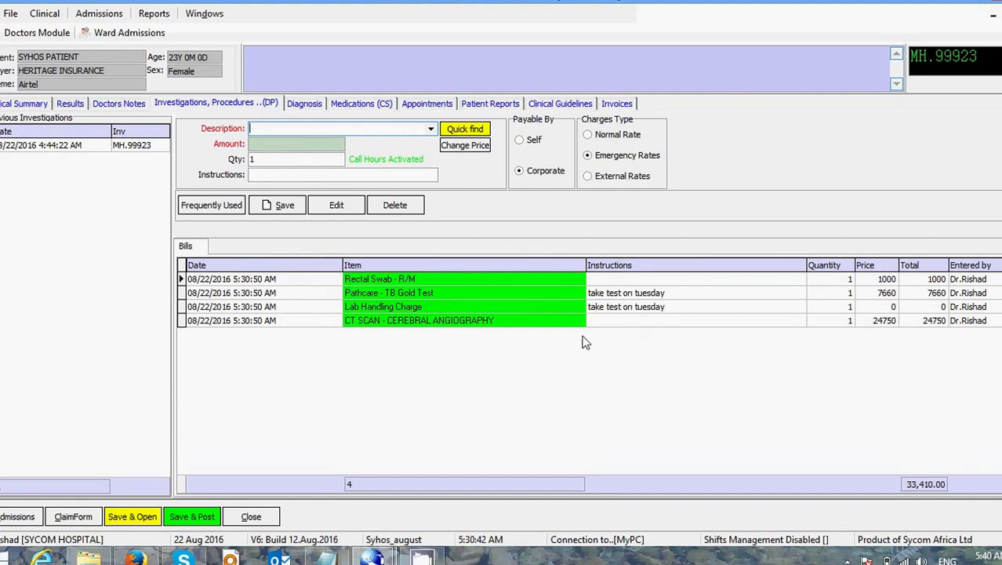
# Step: Delete the Pathcare - TB Gold Test entry from the patient's bills and confirm the deletion
pyautogui.click(399, 297)
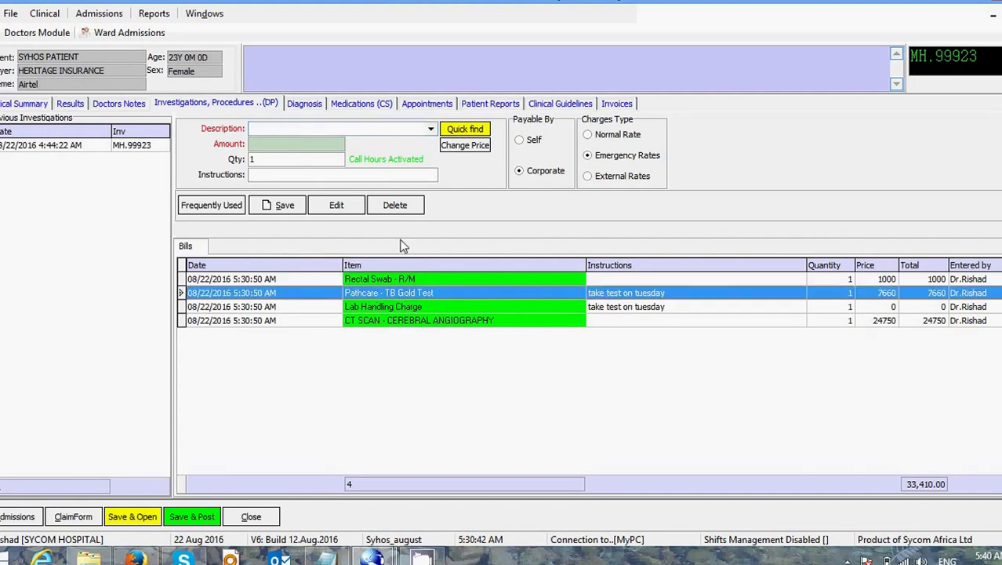
pyautogui.click(396, 205)
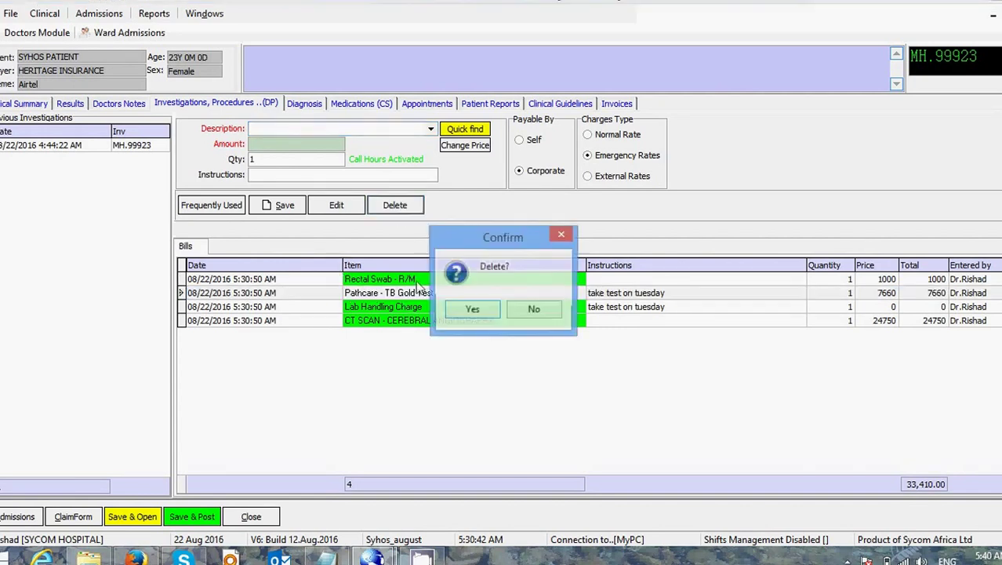
pyautogui.click(485, 312)
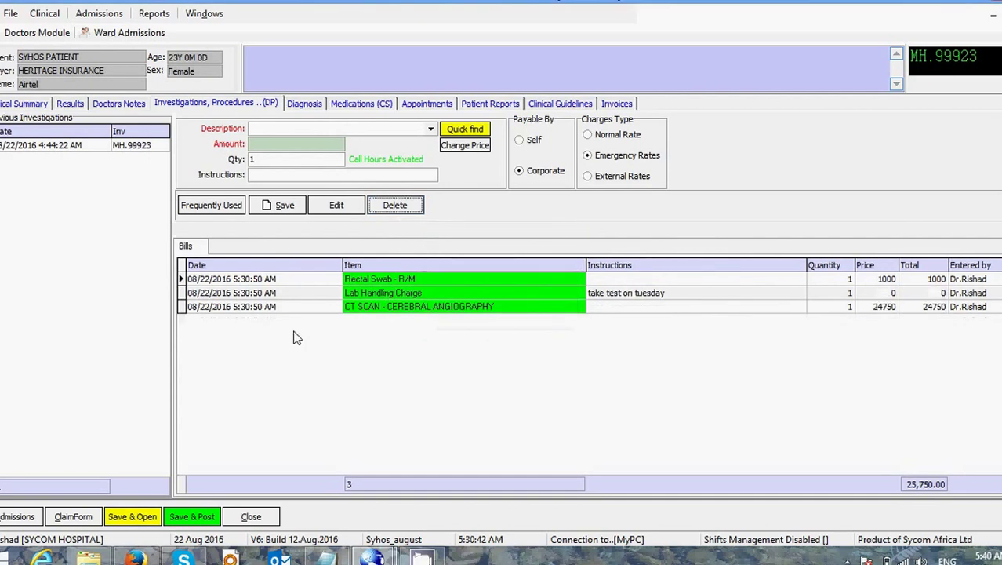
# Step: Open the Rectal Swab - R/M bill entry for editing and save it again
pyautogui.click(380, 280)
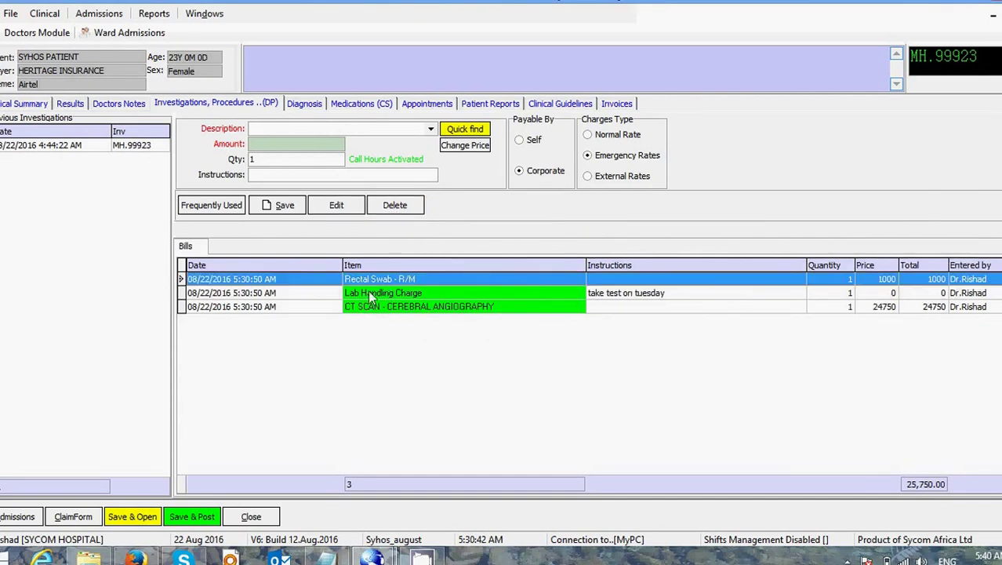
pyautogui.click(346, 209)
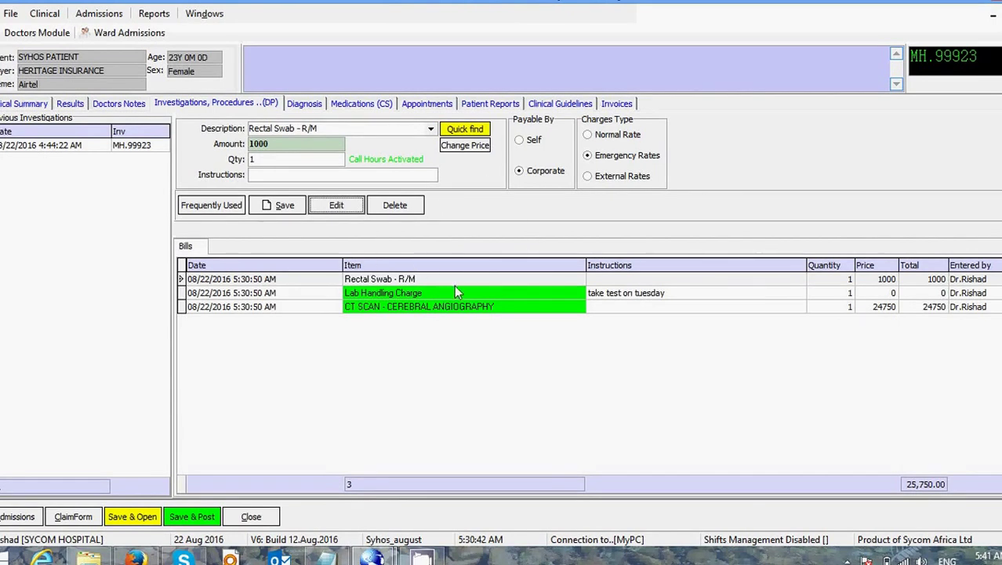
pyautogui.click(282, 205)
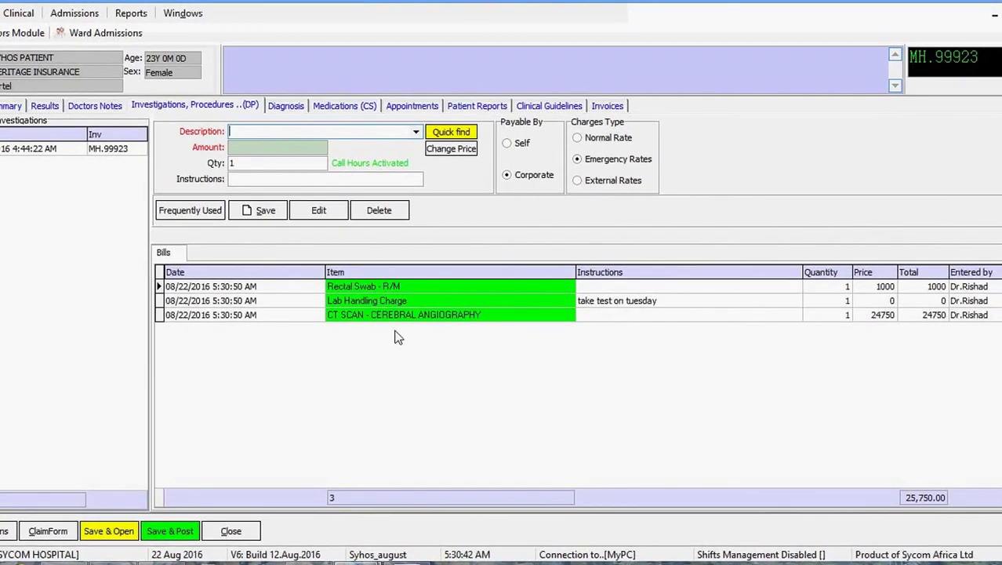
# Step: Check the patient's results page and return to the investigations and procedures
pyautogui.click(42, 106)
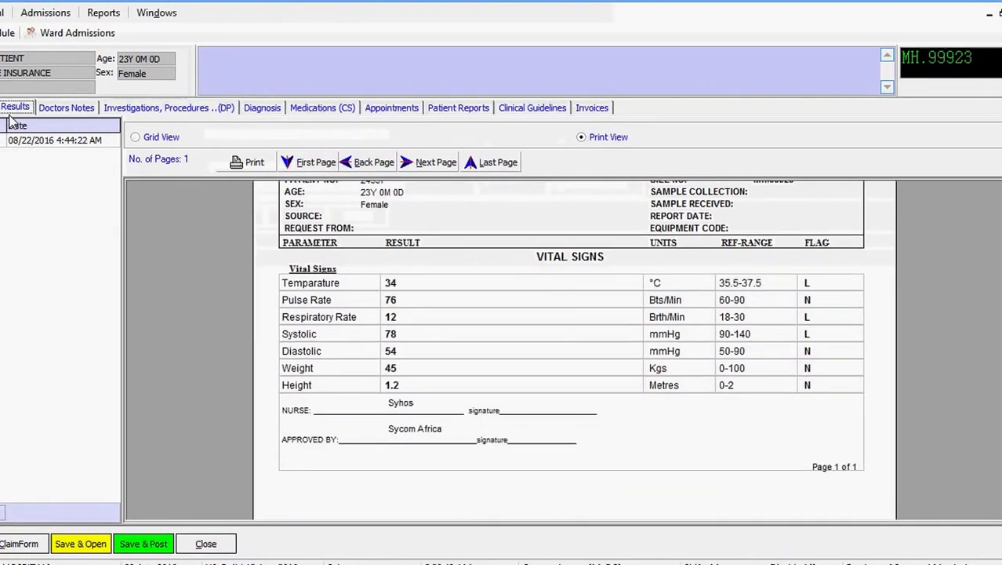
pyautogui.click(232, 107)
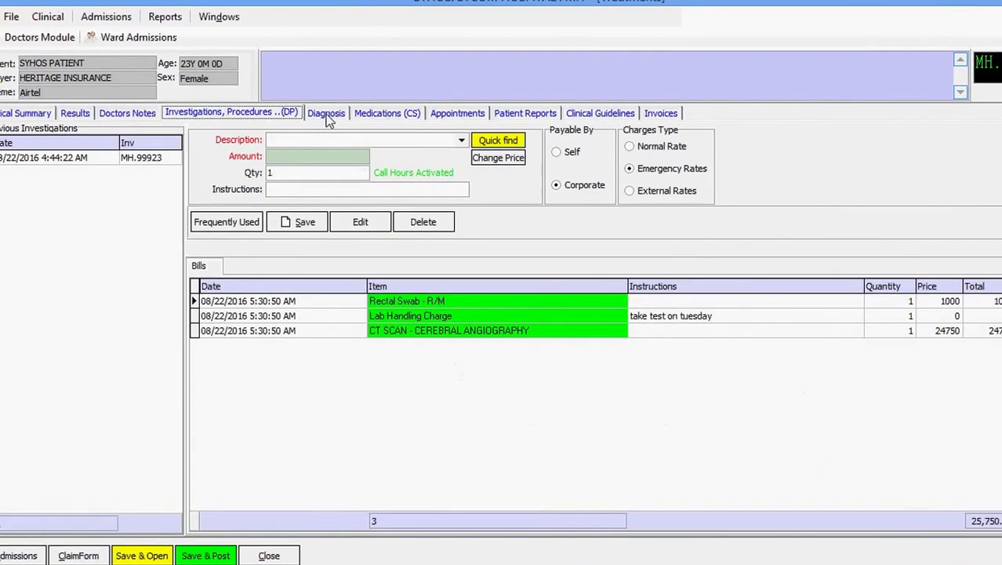
# Step: Enable provisional diagnosis entry in the patient's diagnosis section and choose DRUG ALLERGY as the confirmed diagnosis
pyautogui.click(240, 114)
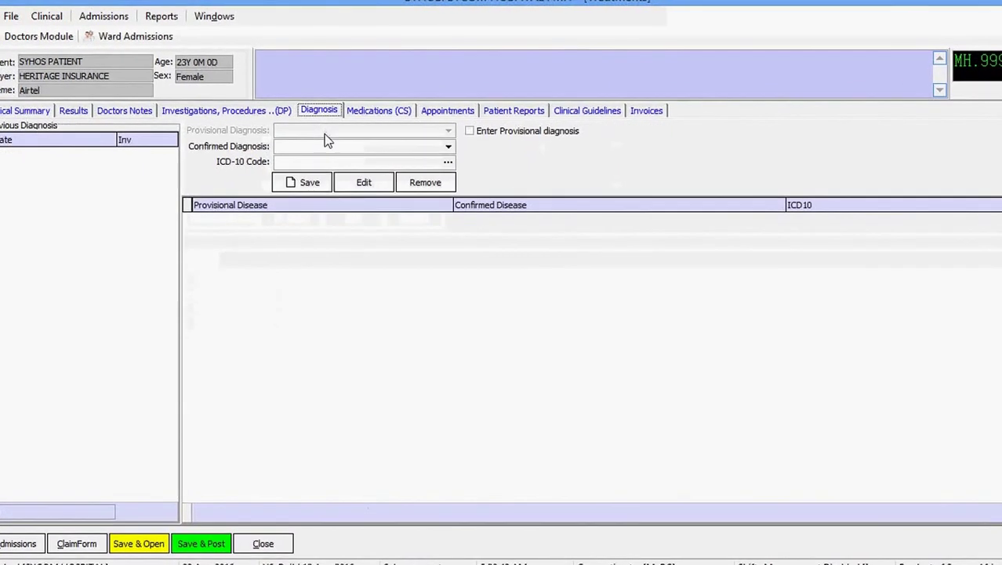
pyautogui.click(471, 132)
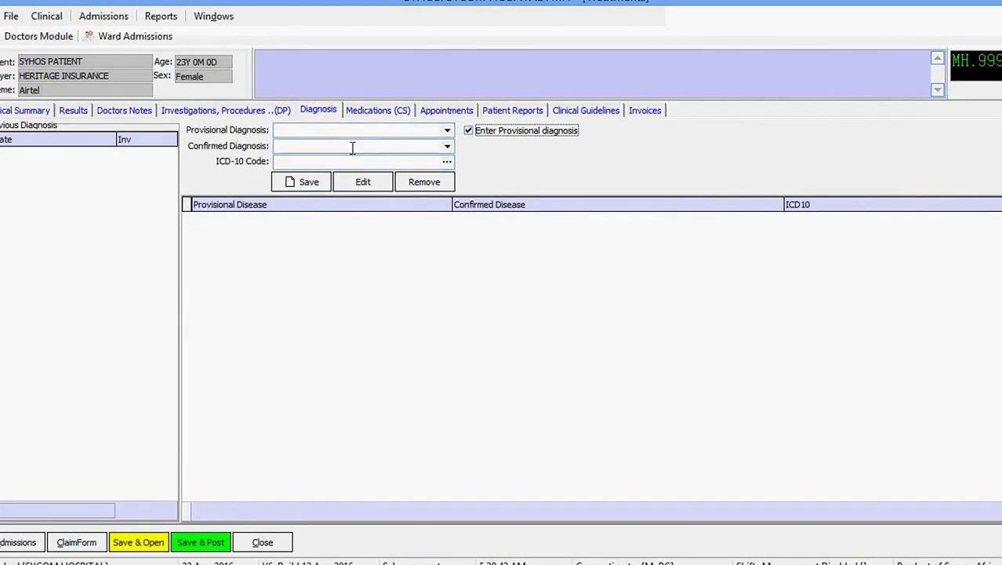
pyautogui.click(448, 147)
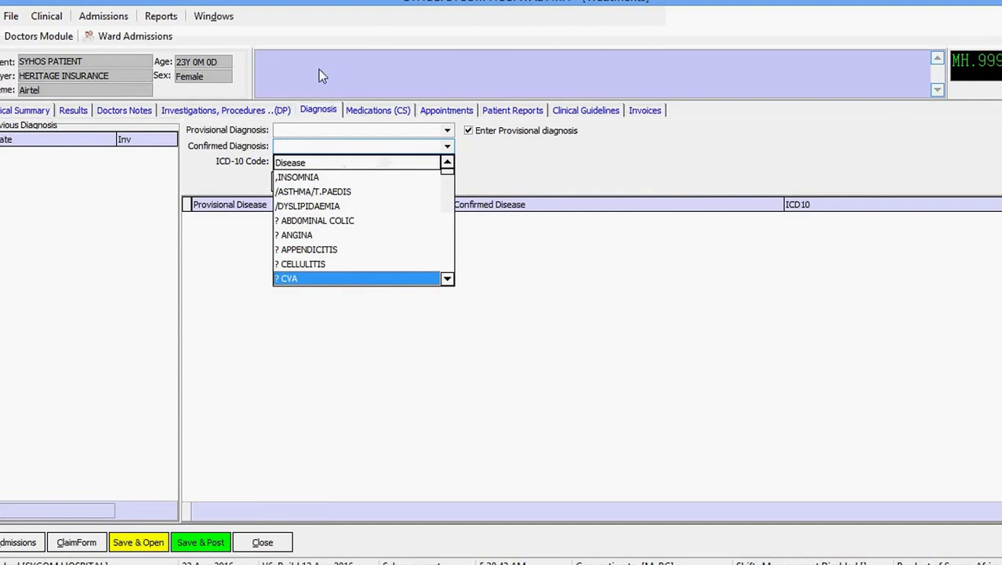
pyautogui.click(306, 146)
pyautogui.write('DR')
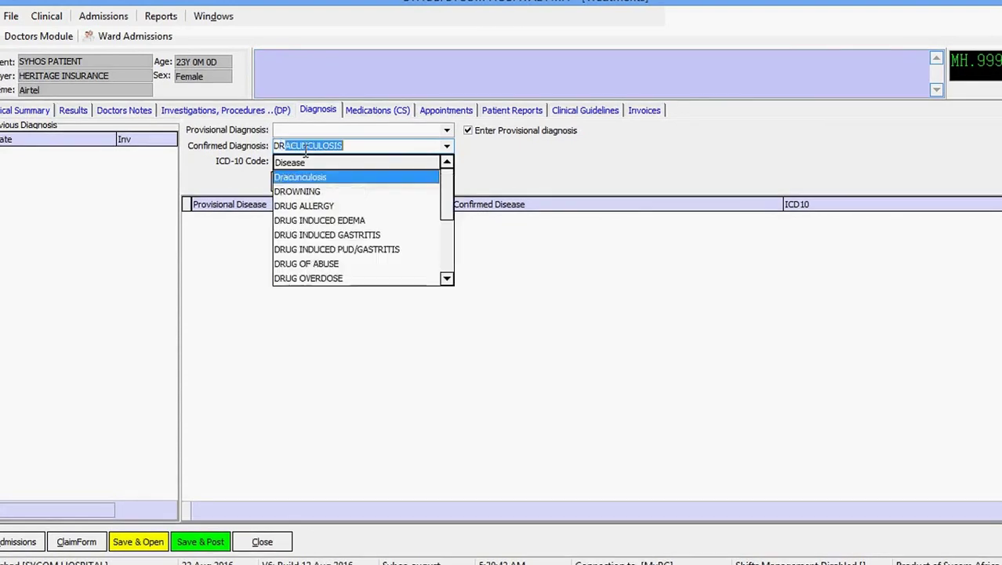
pyautogui.write('E')
pyautogui.press('BackSpace')
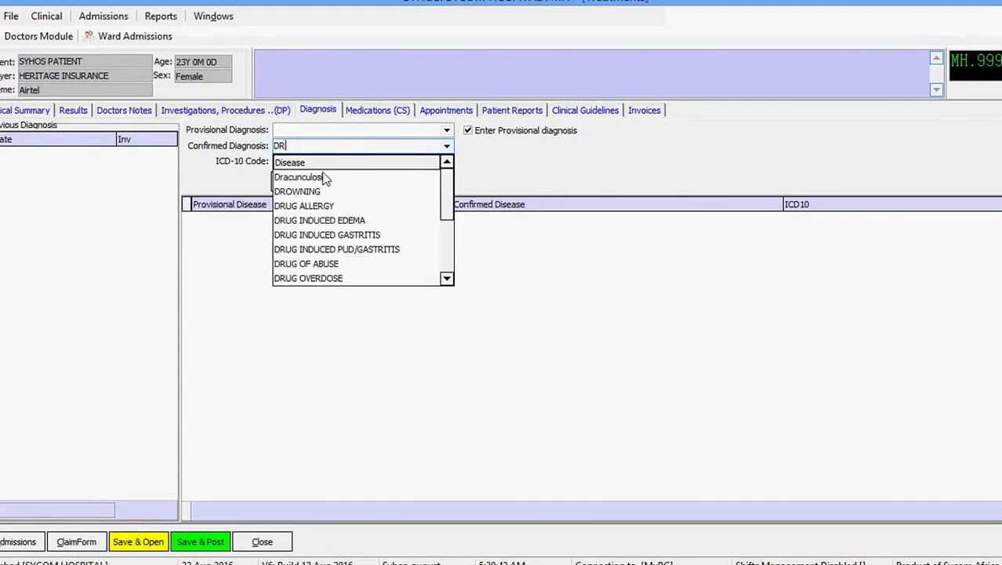
pyautogui.click(323, 207)
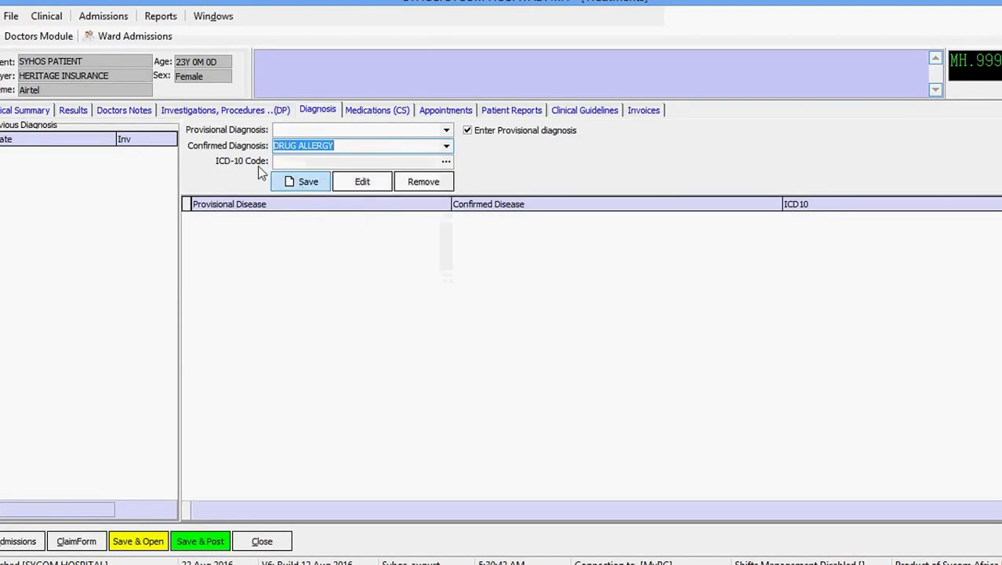
# Step: Search the ICD-10 labels for "anemia", assign code D51.9 to the DRUG ALLERGY diagnosis, and save it
pyautogui.click(446, 161)
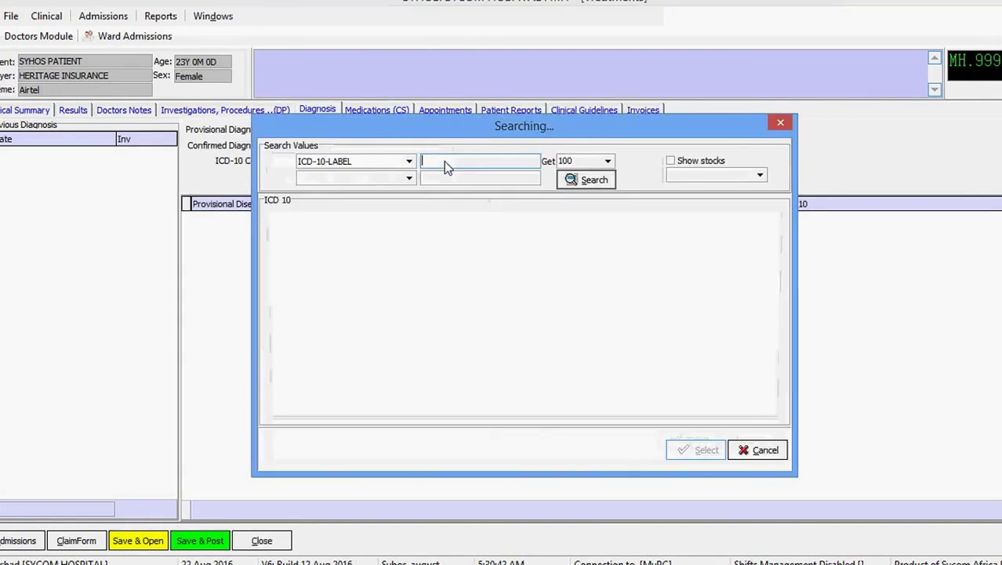
pyautogui.click(578, 179)
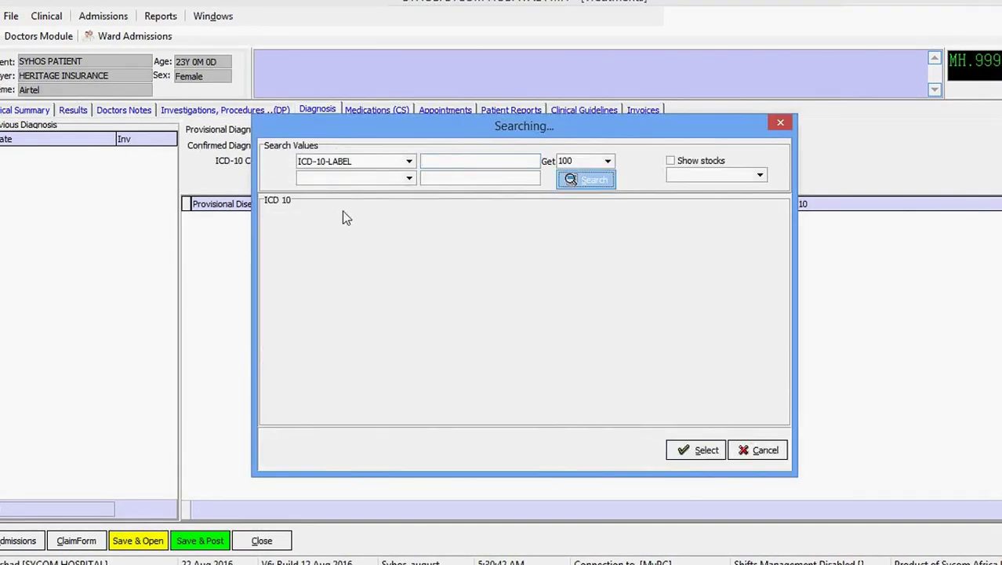
pyautogui.click(449, 165)
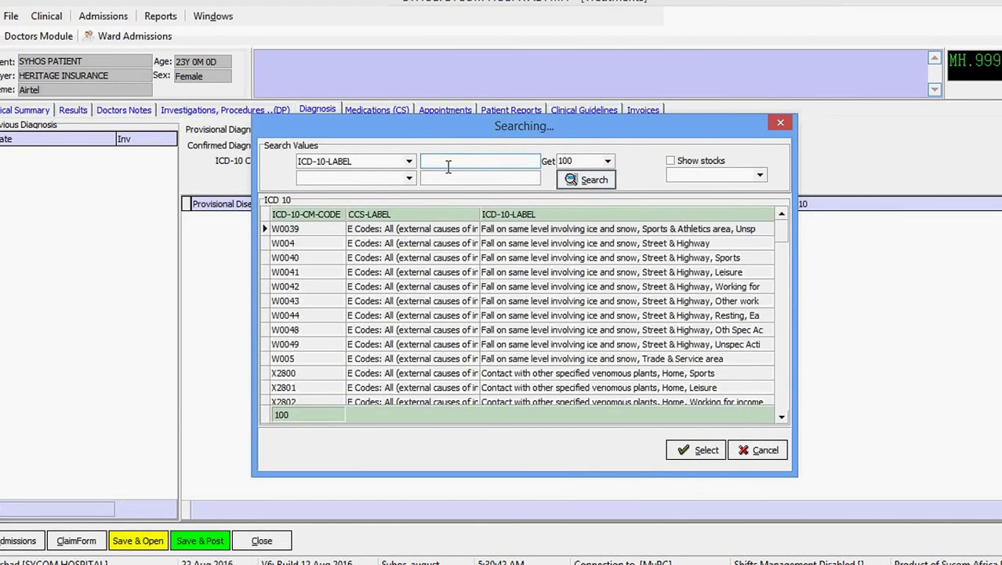
pyautogui.write('anemia')
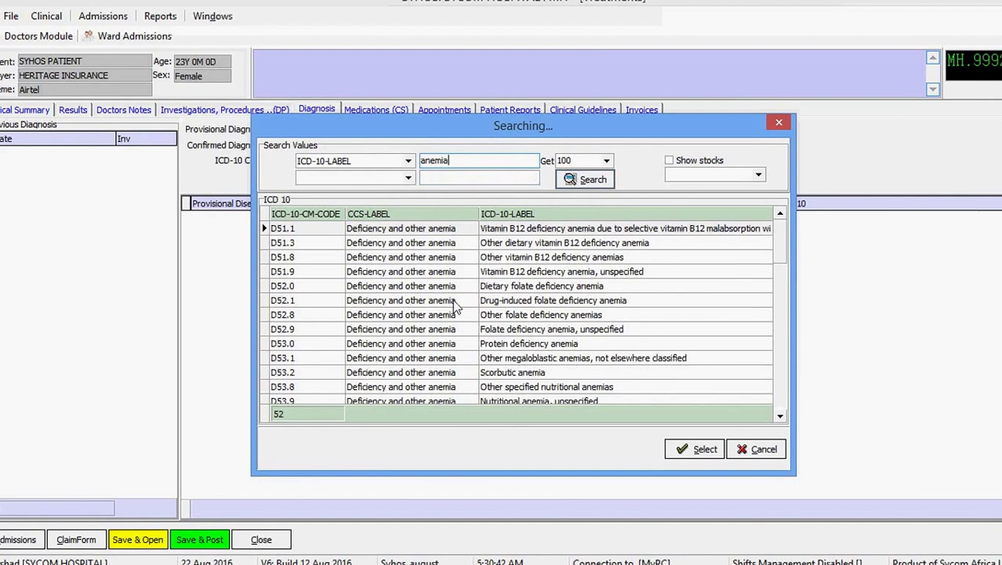
pyautogui.doubleClick(448, 274)
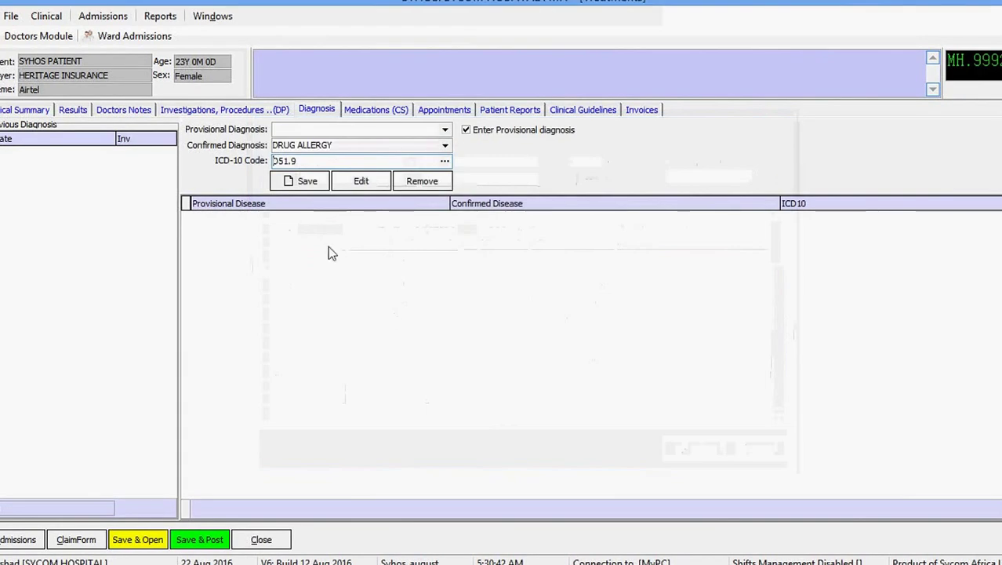
pyautogui.click(307, 182)
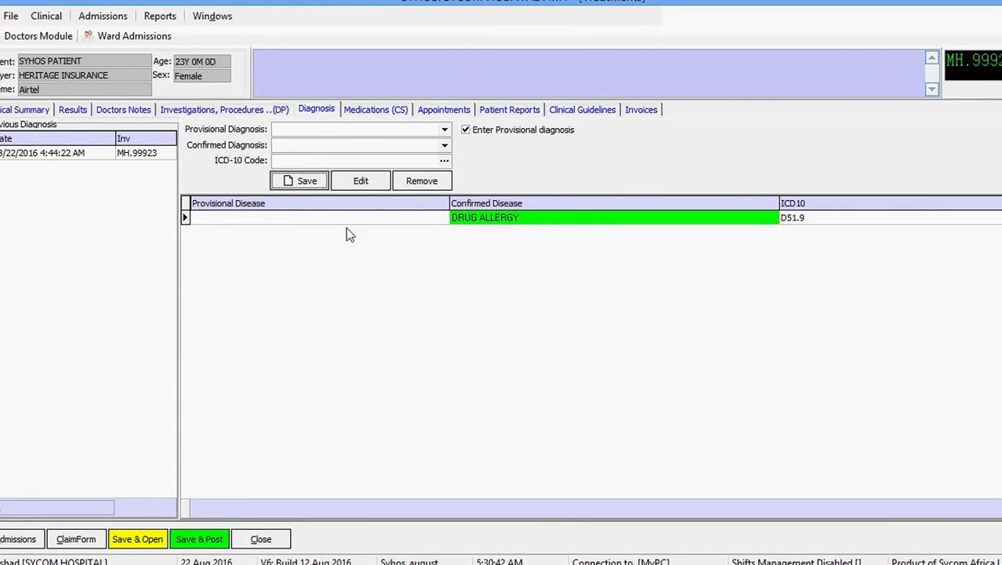
# Step: Open the saved DRUG ALLERGY diagnosis for editing and save it again
pyautogui.click(467, 219)
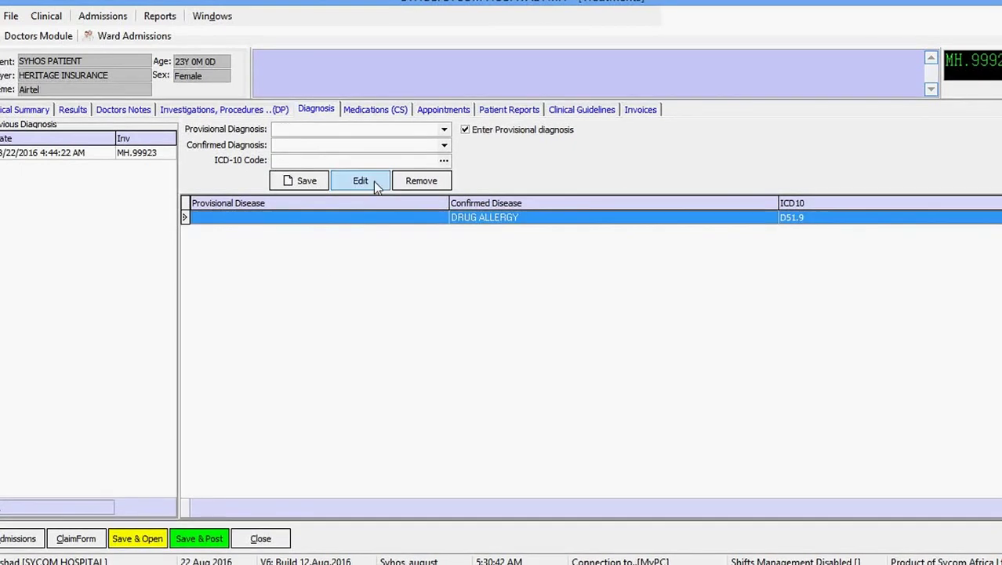
pyautogui.click(375, 185)
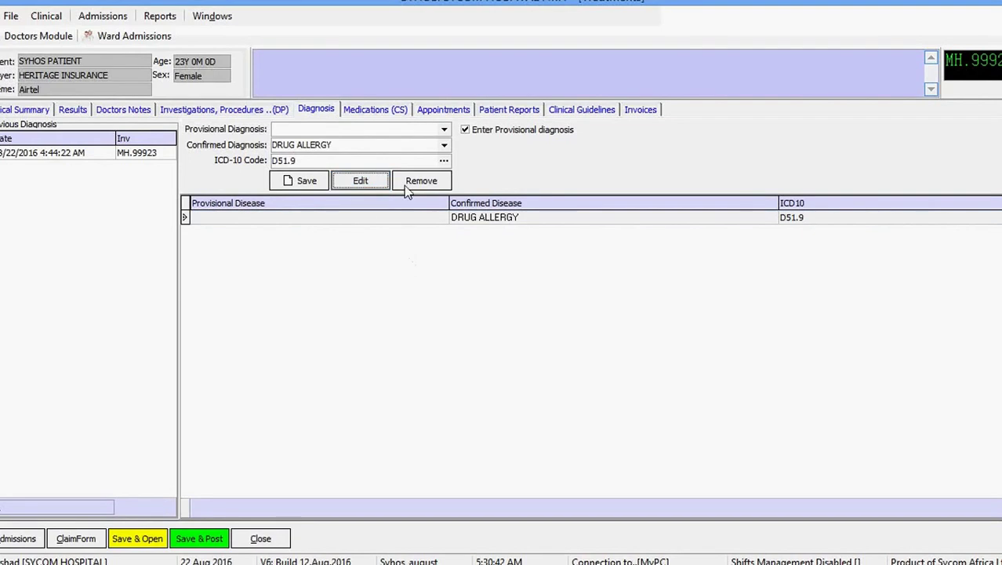
pyautogui.click(462, 217)
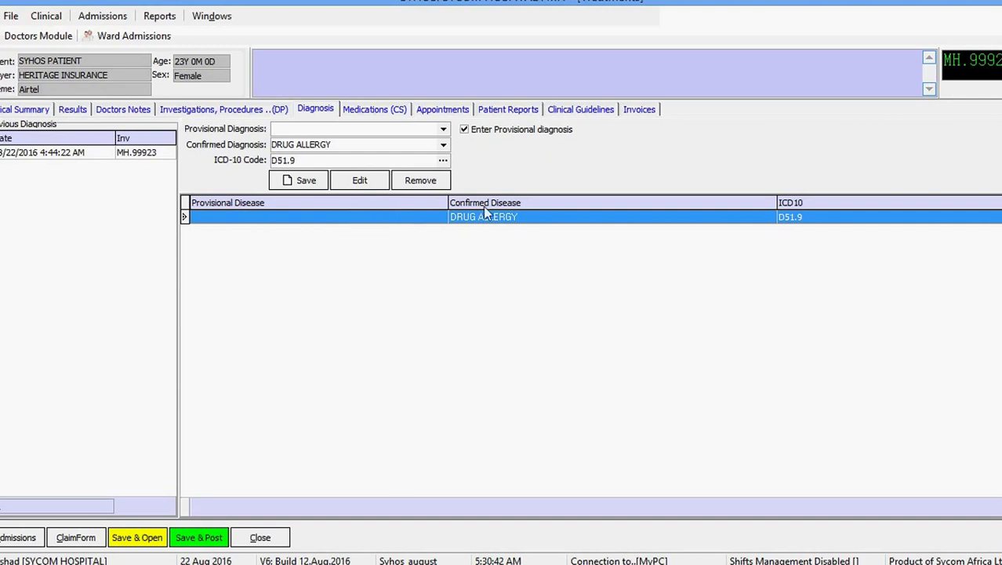
pyautogui.click(306, 180)
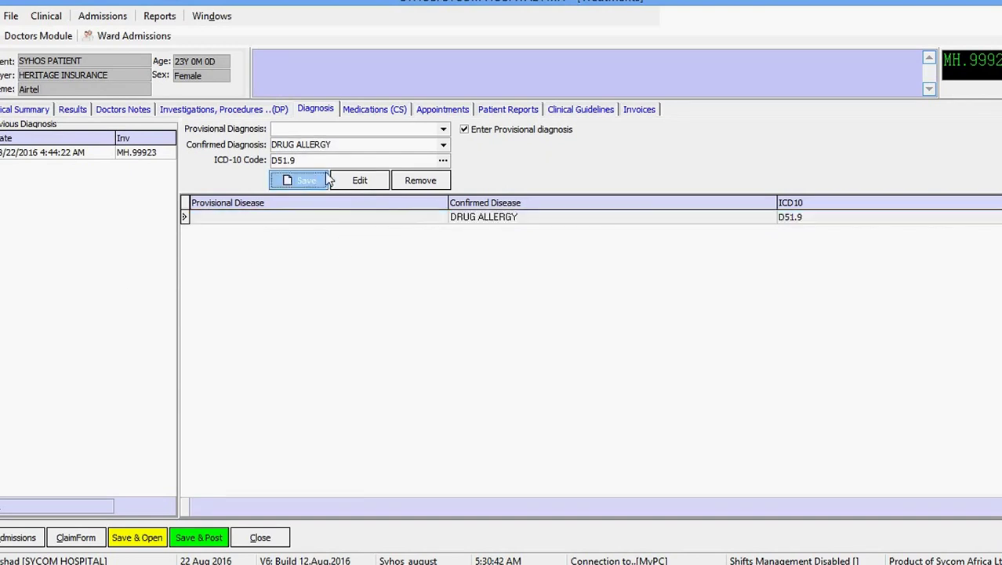
# Step: Search the patient's medication items for "ame" and choose DEXAMETHASONE 0.5MG TABS
pyautogui.click(366, 112)
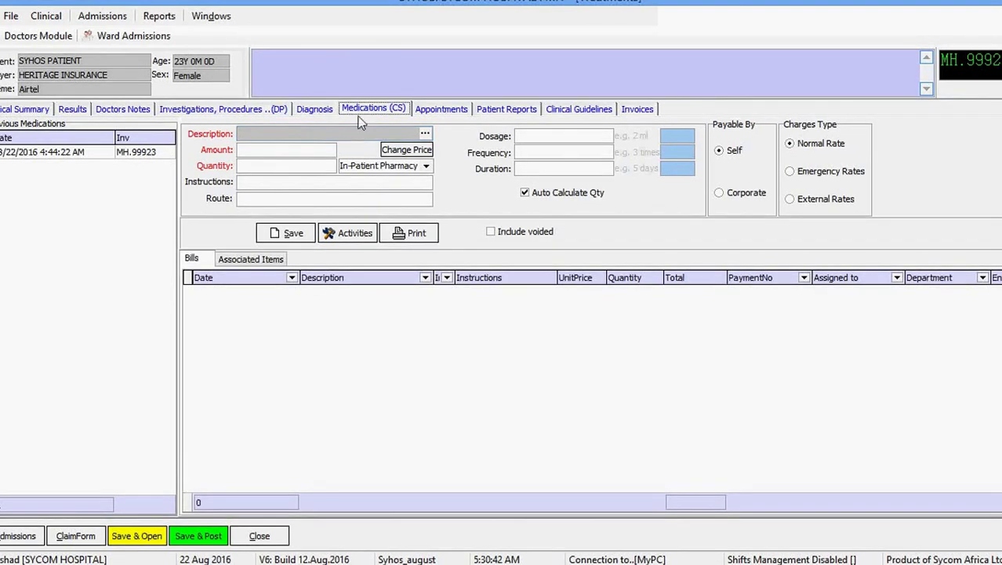
pyautogui.click(425, 134)
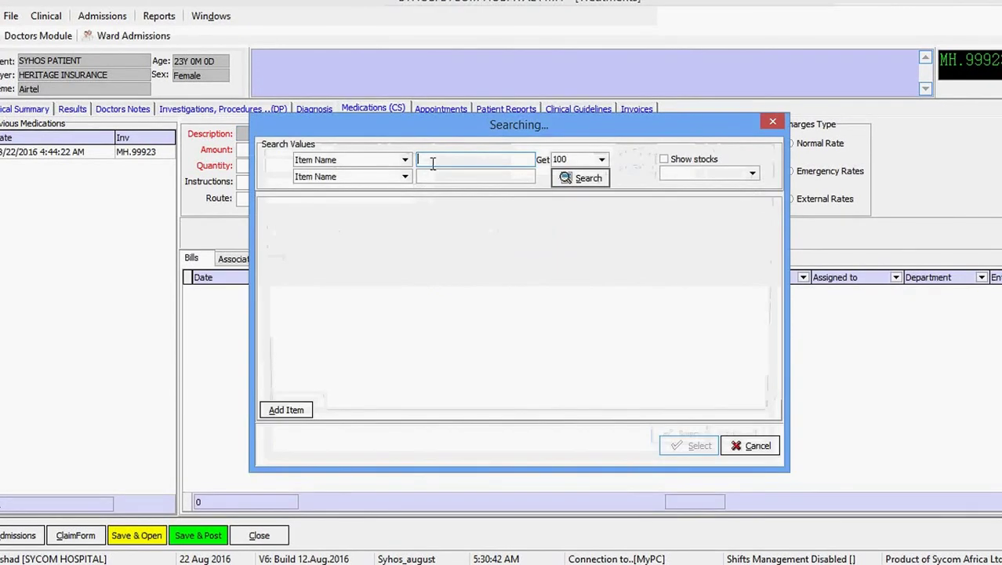
pyautogui.write('amep')
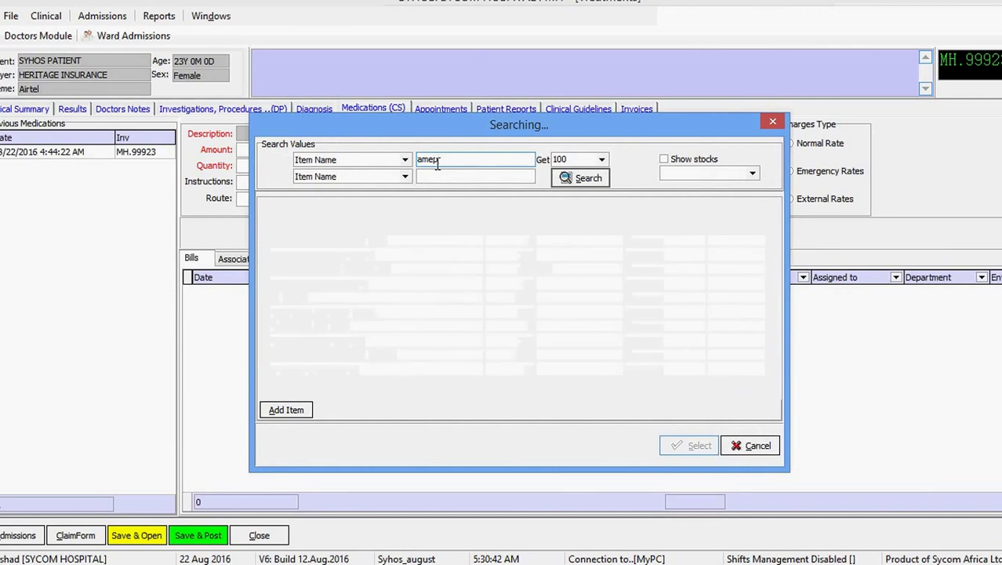
pyautogui.press('BackSpace')
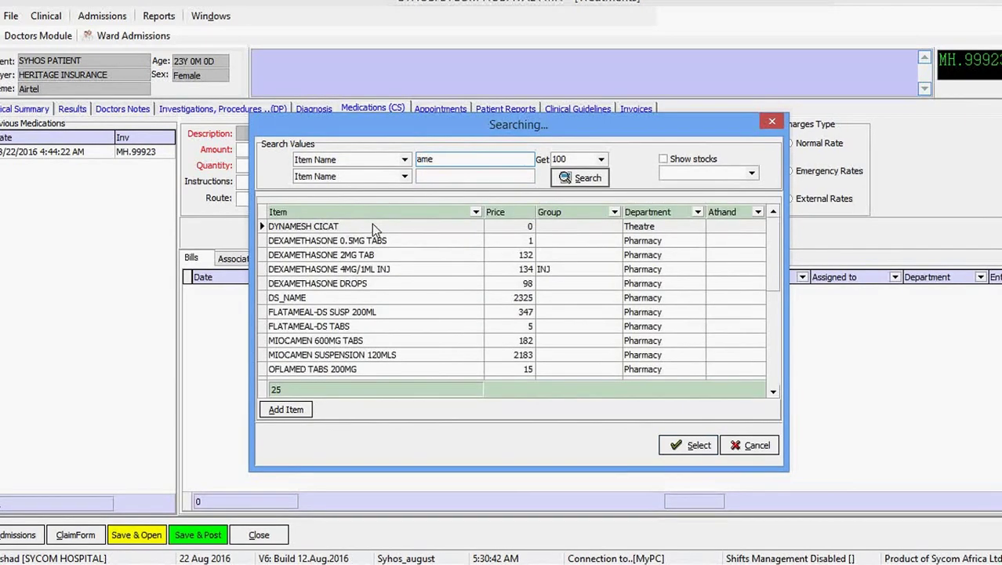
pyautogui.doubleClick(314, 243)
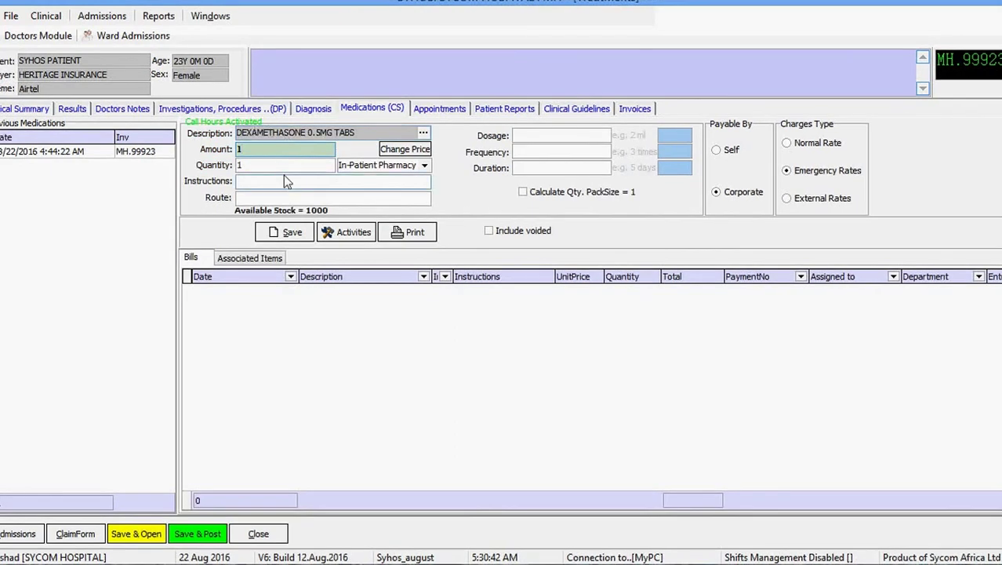
# Step: Set the dispensing store for the dexamethasone tablets to the Outpatient-Pharmacy Store
pyautogui.click(267, 166)
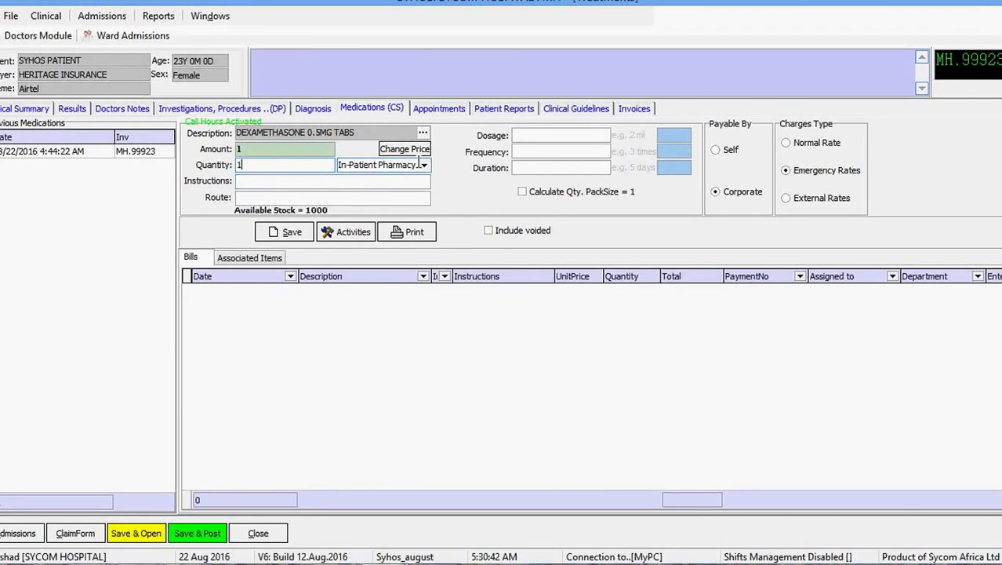
pyautogui.click(427, 166)
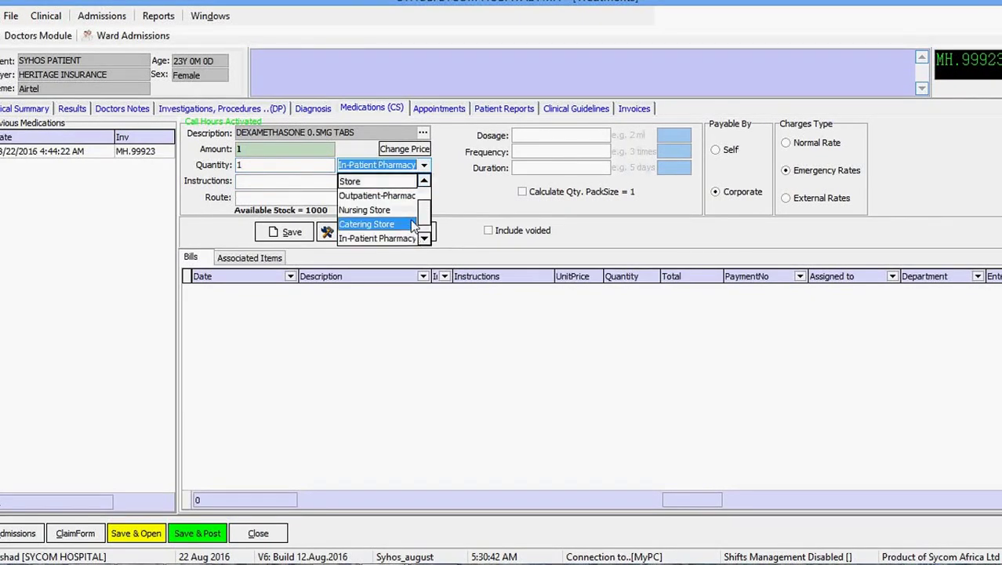
pyautogui.click(369, 196)
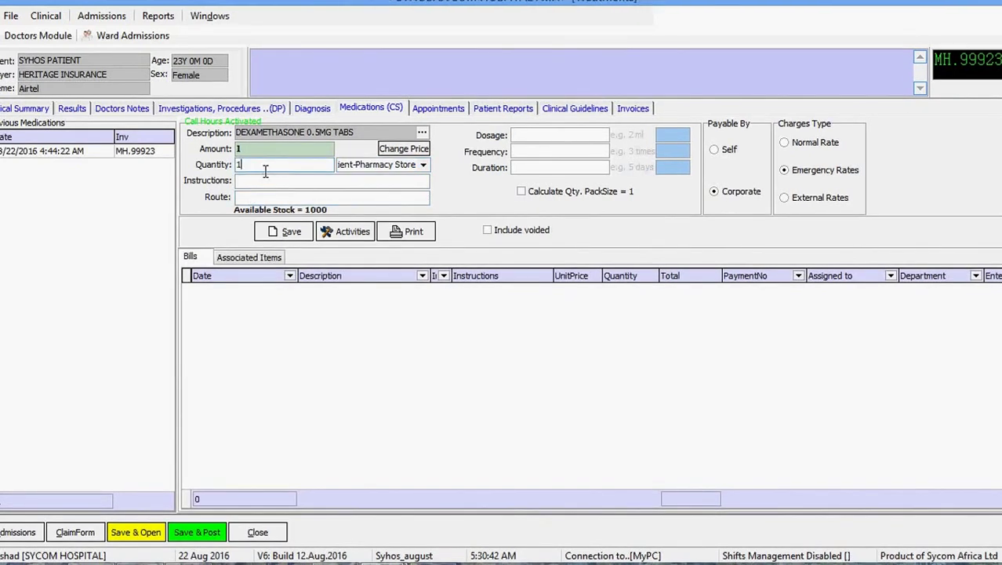
pyautogui.click(254, 179)
# Step: Prescribe the tablets with dosage 1, frequency 2 and duration 5, enable automatic quantity calculation, and save the medication
pyautogui.click(522, 135)
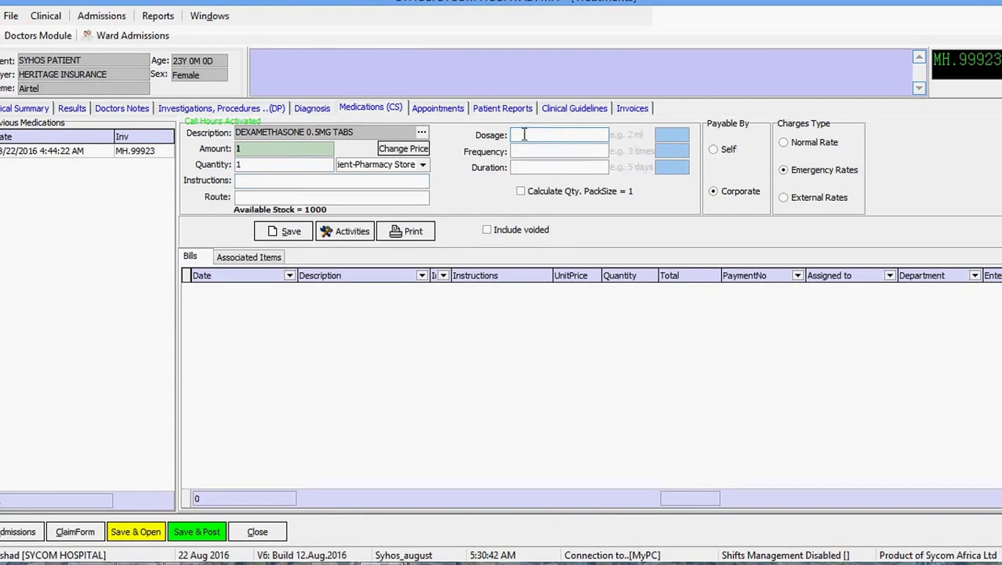
pyautogui.write('1')
pyautogui.click(518, 149)
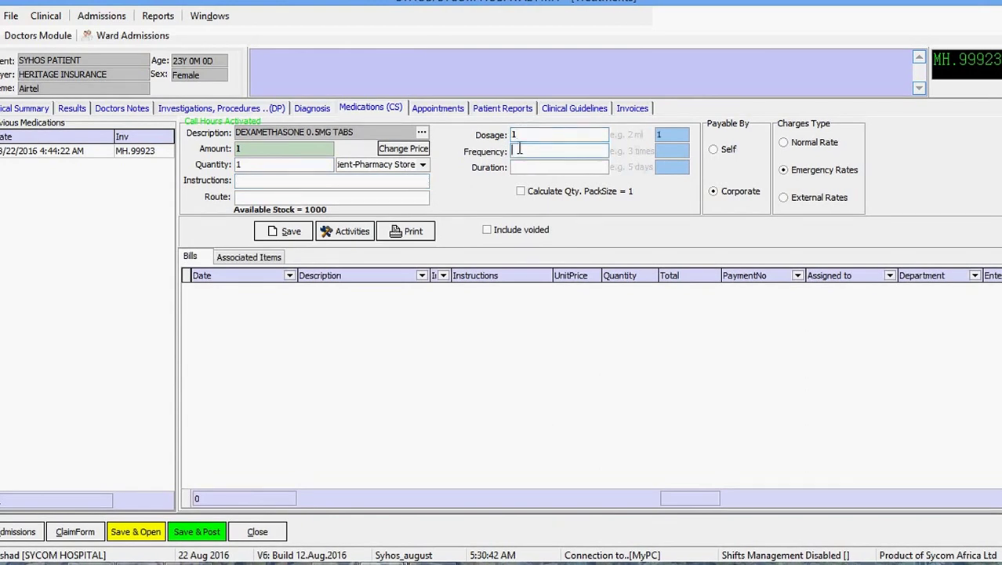
pyautogui.write('2')
pyautogui.click(522, 166)
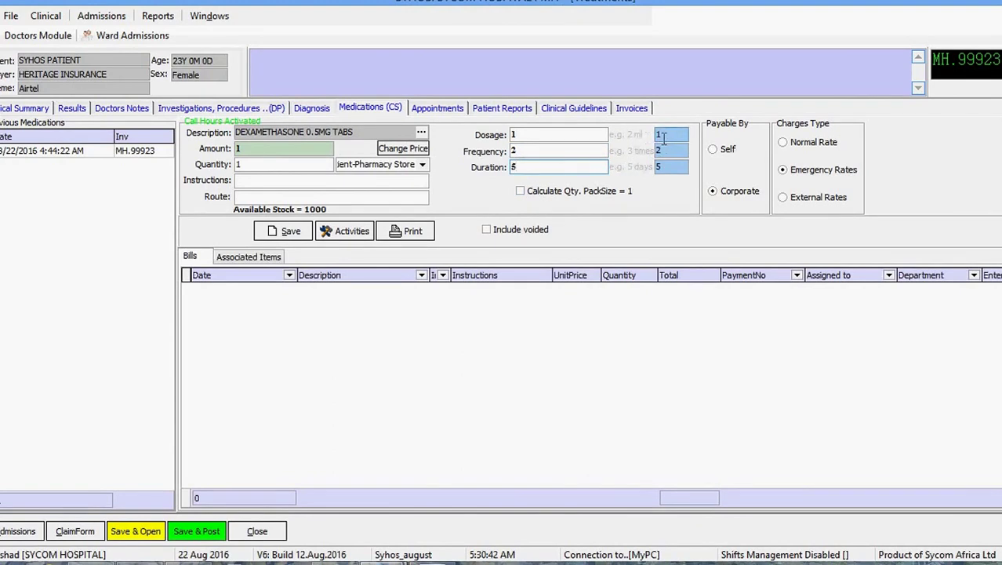
pyautogui.click(522, 191)
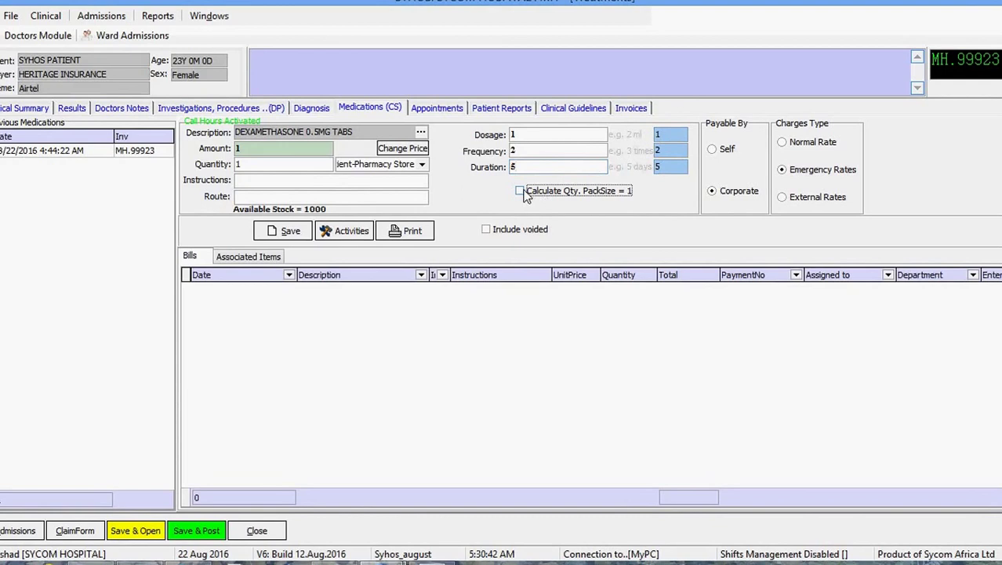
pyautogui.doubleClick(258, 164)
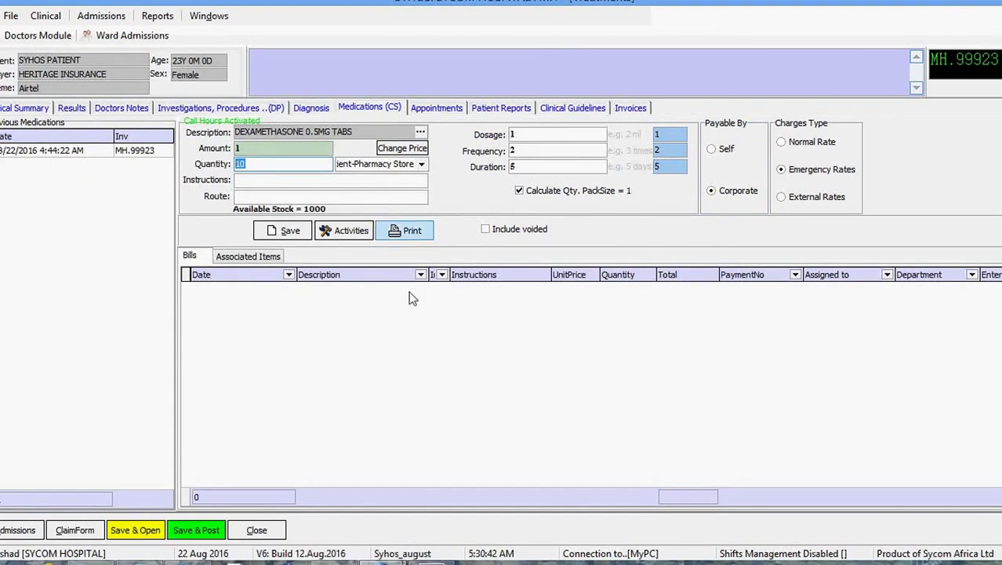
pyautogui.click(279, 232)
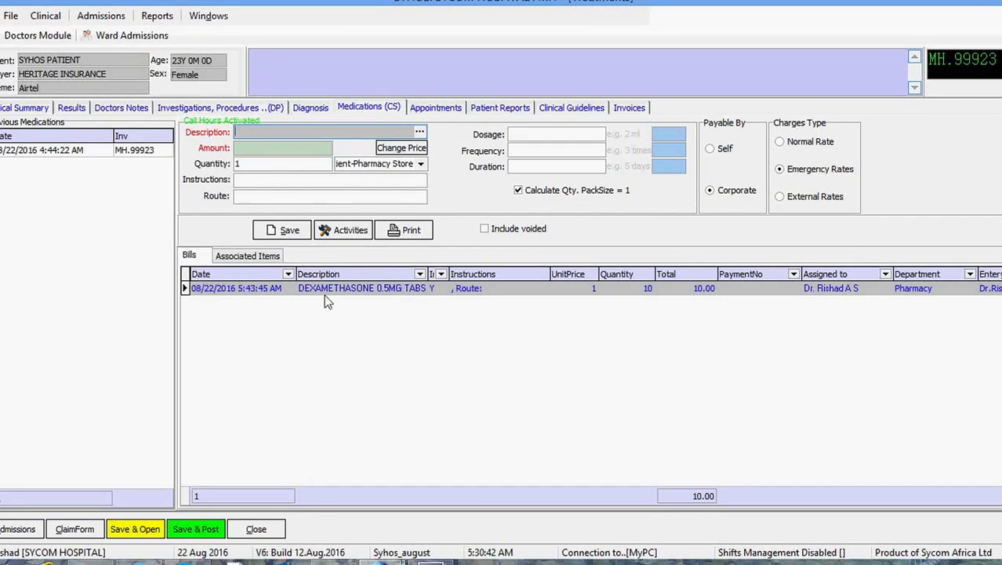
# Step: View the reverse and void options for the dexamethasone bill, close them, and open the medication printout
pyautogui.click(345, 230)
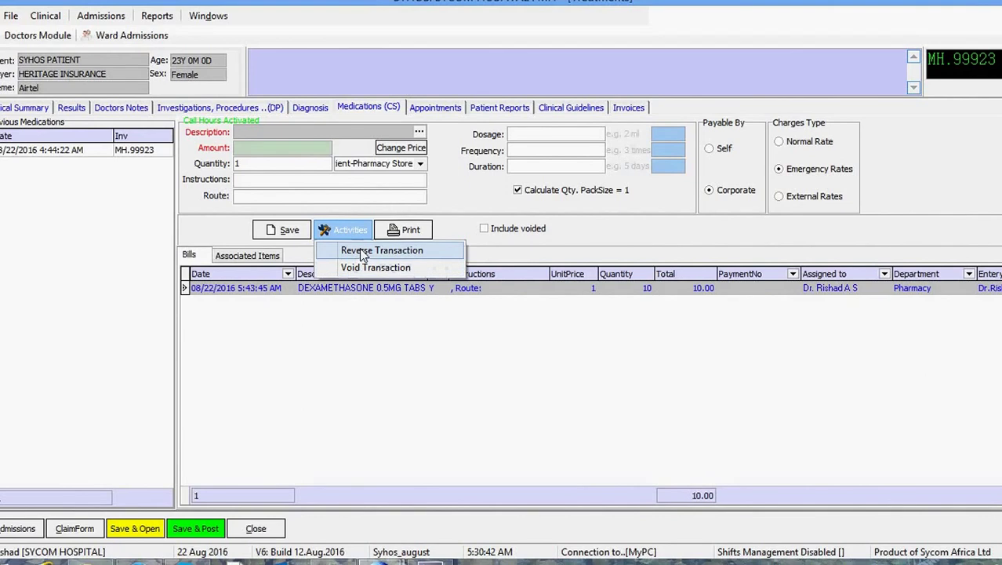
pyautogui.click(561, 354)
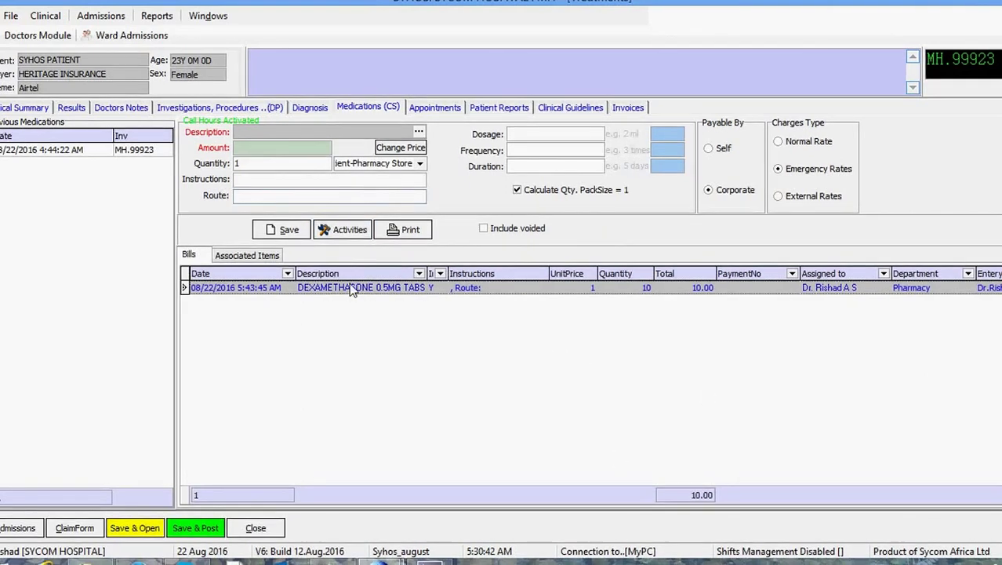
pyautogui.click(405, 236)
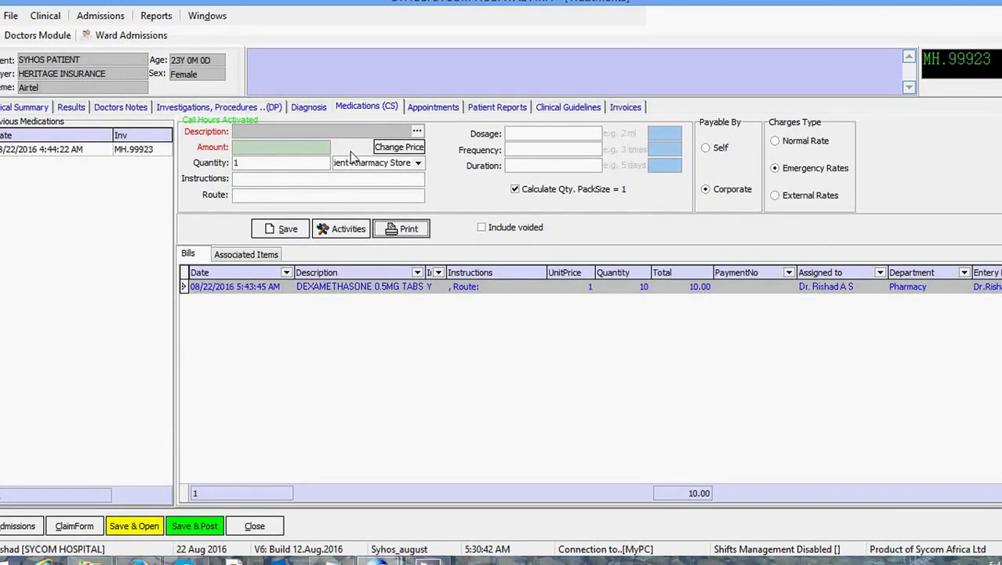
# Step: Start a new appointment for the patient and set its date to 08/26/2016
pyautogui.click(435, 107)
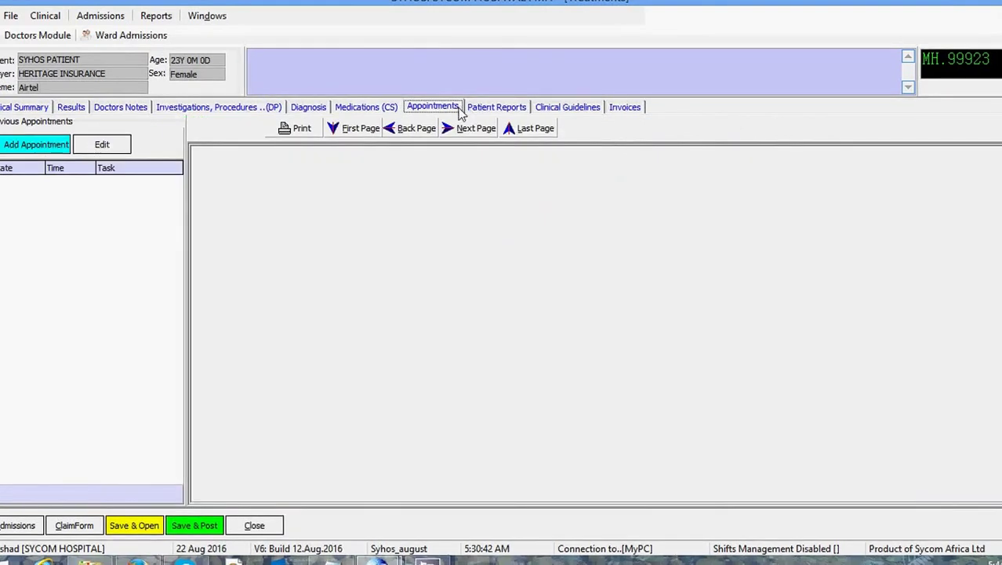
pyautogui.click(10, 149)
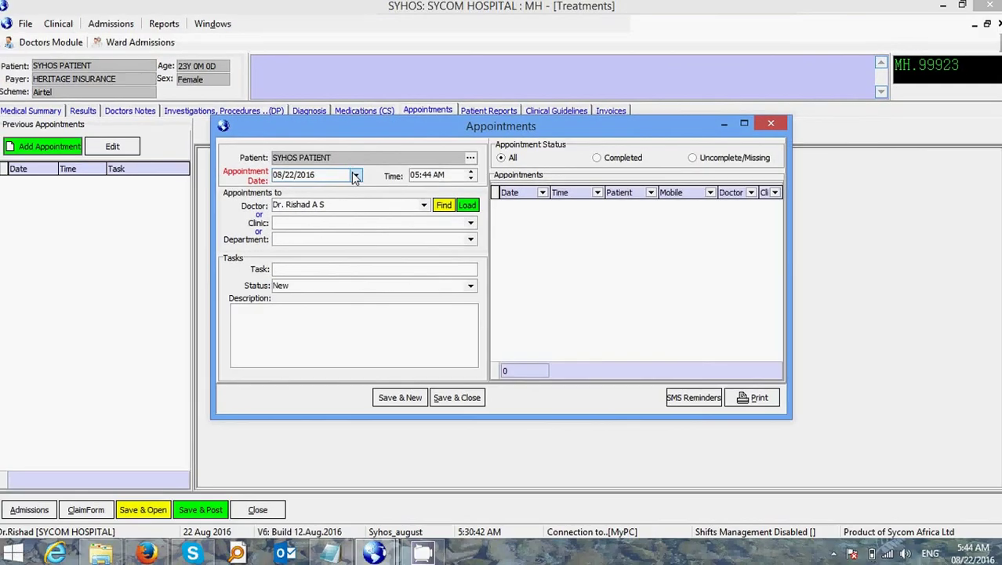
pyautogui.click(357, 174)
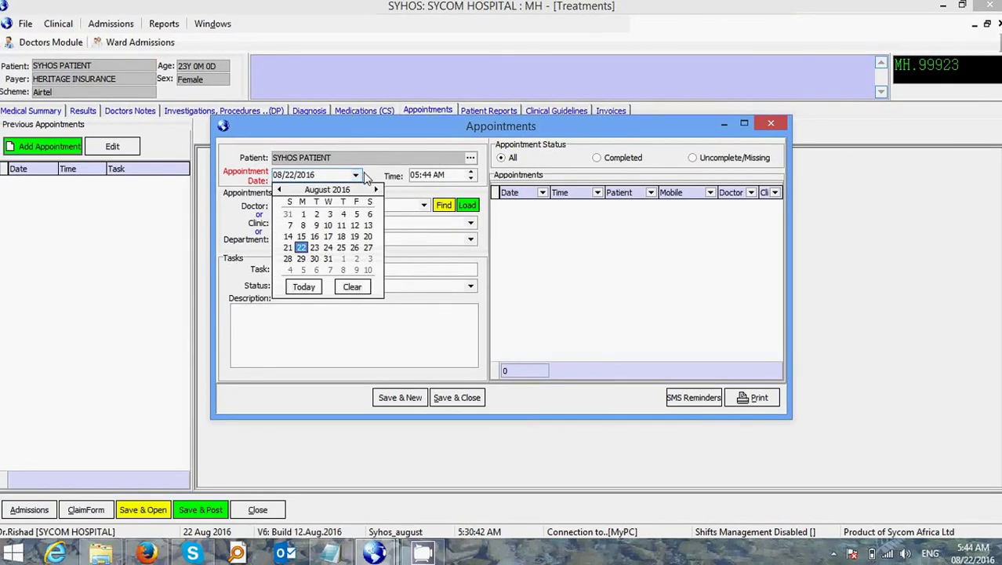
pyautogui.click(354, 248)
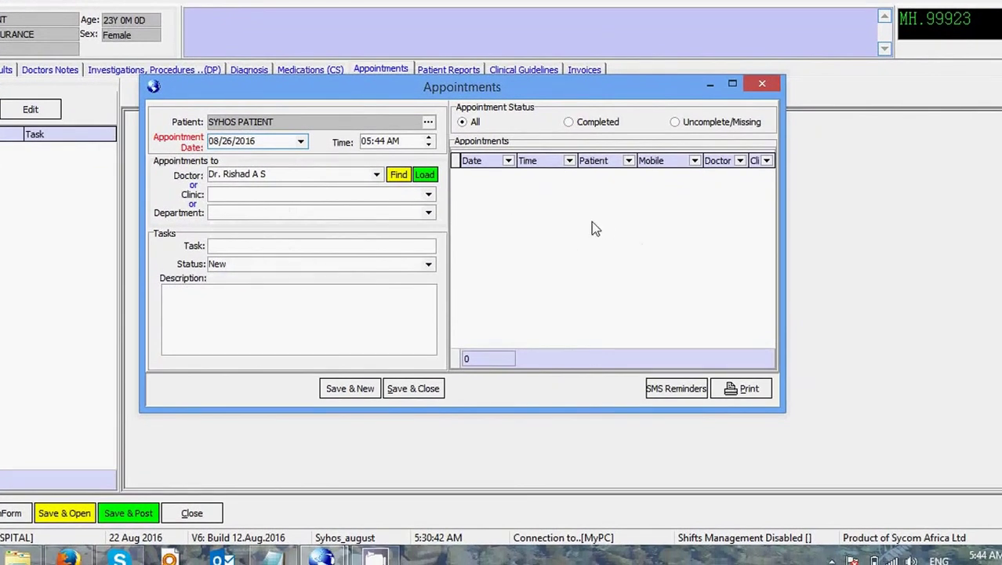
# Step: Review the appointment's time and assigned doctor, and set its clinic to GOPC
pyautogui.click(396, 141)
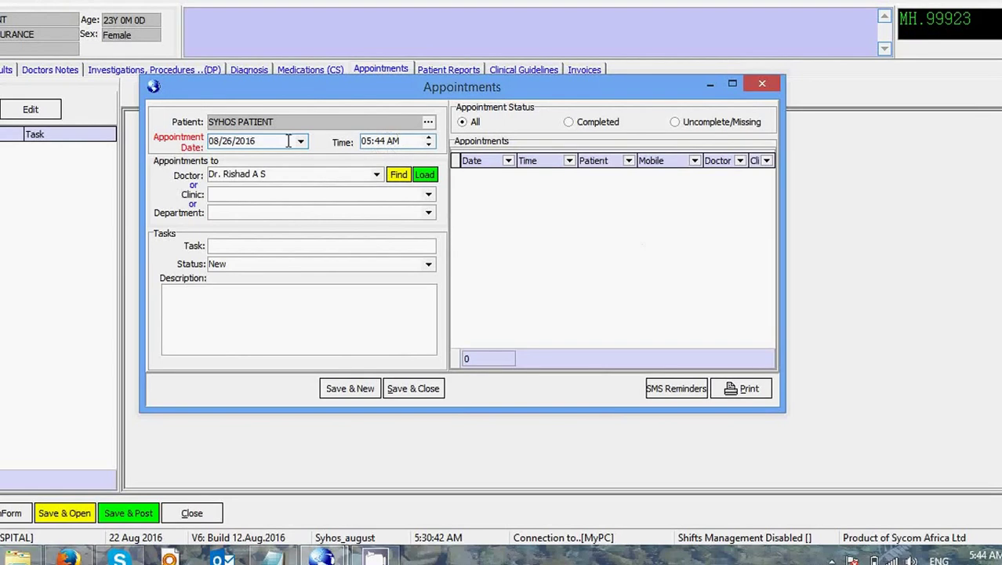
pyautogui.press('Tab')
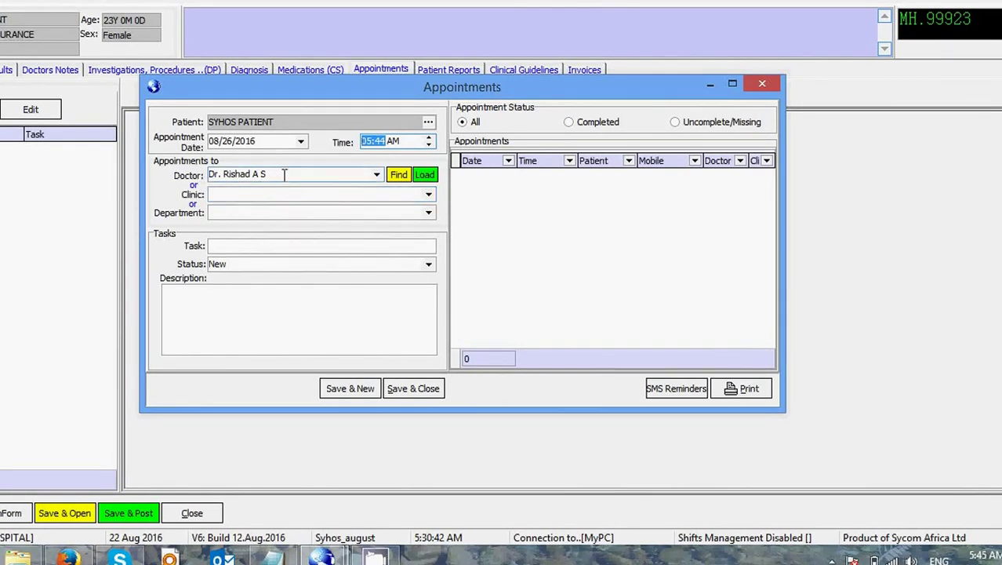
pyautogui.moveTo(276, 174); pyautogui.dragTo(203, 174)
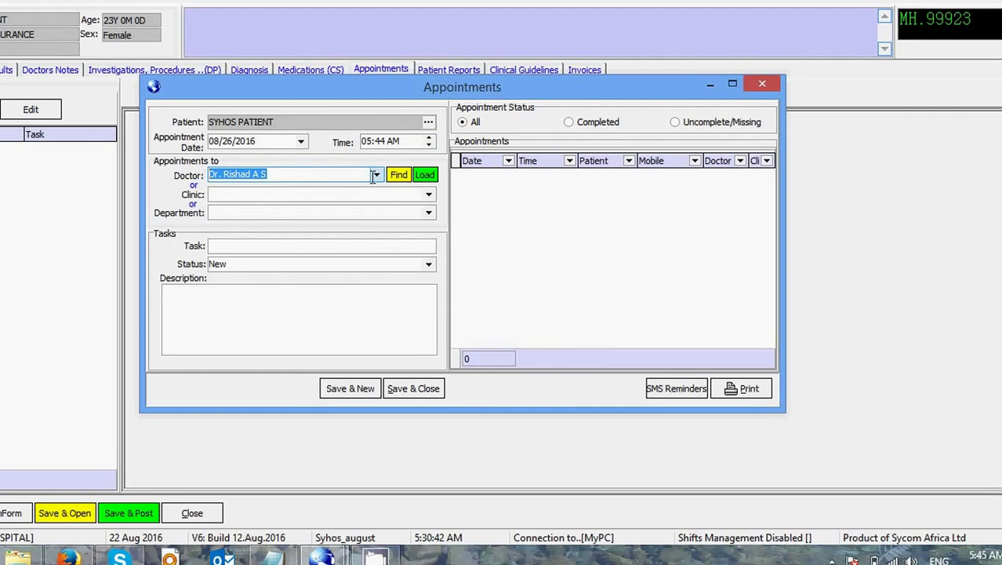
pyautogui.click(215, 195)
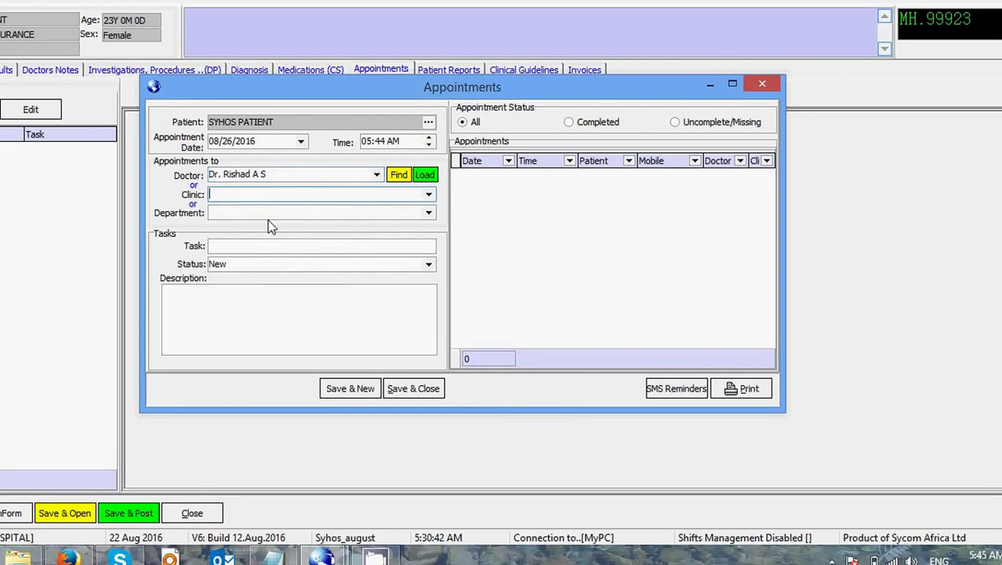
pyautogui.click(430, 197)
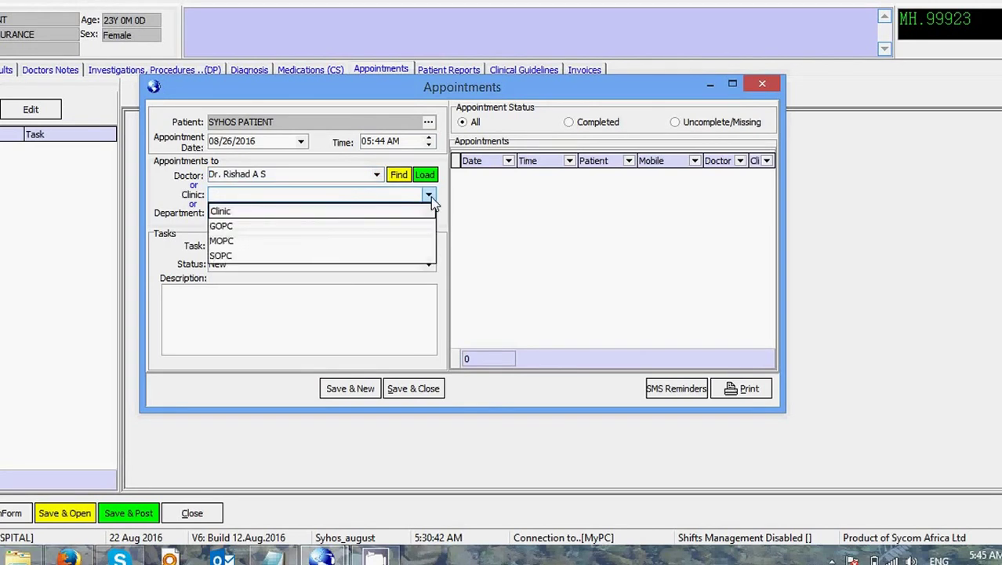
pyautogui.click(346, 227)
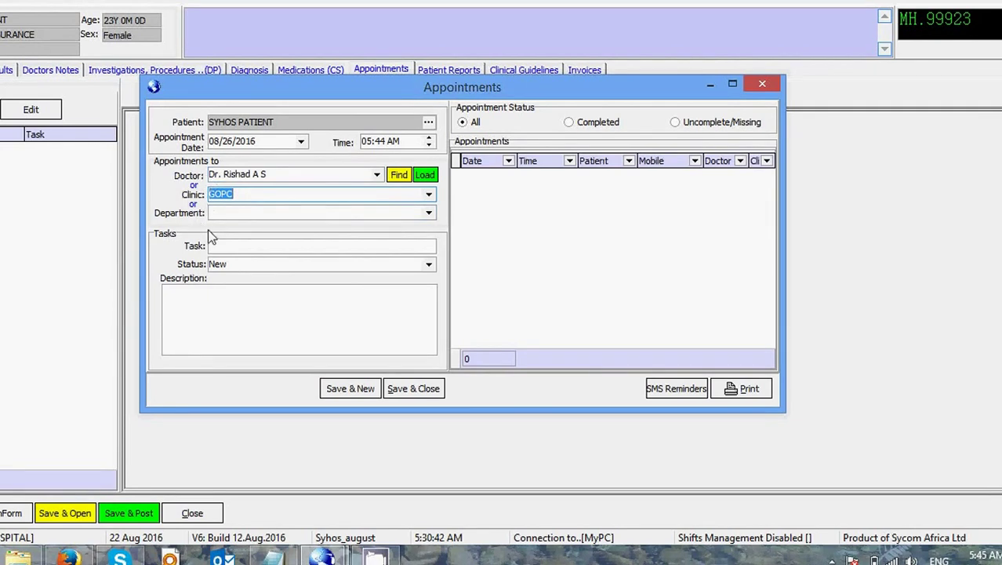
# Step: Enter "review" as the appointment's task, then save and close the appointment
pyautogui.click(226, 246)
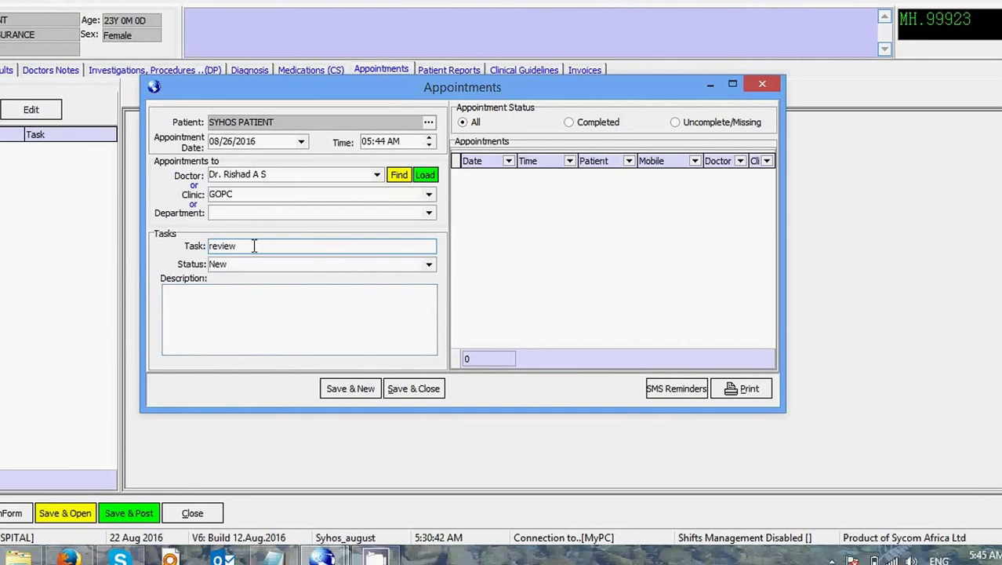
pyautogui.moveTo(253, 245); pyautogui.dragTo(176, 263)
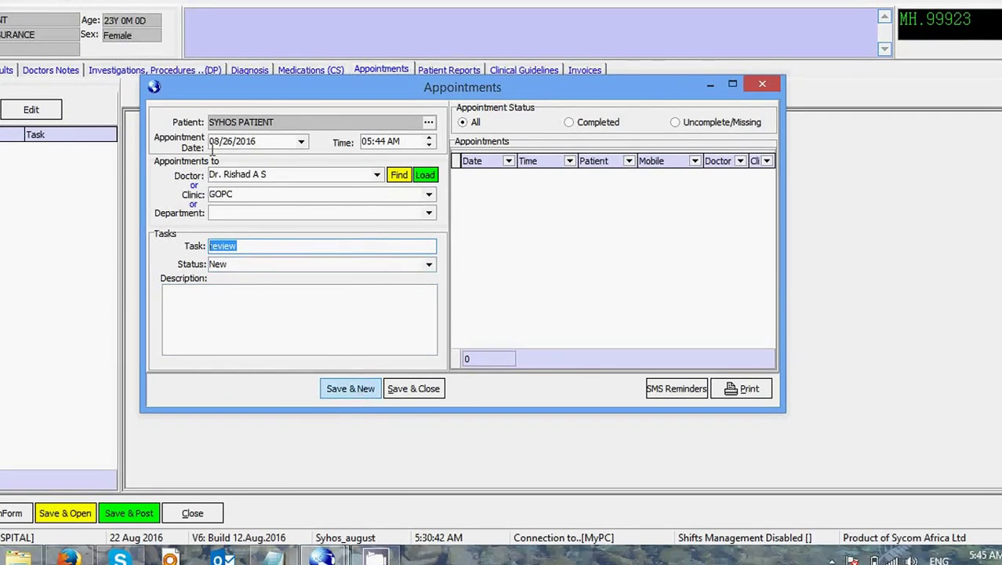
pyautogui.click(417, 393)
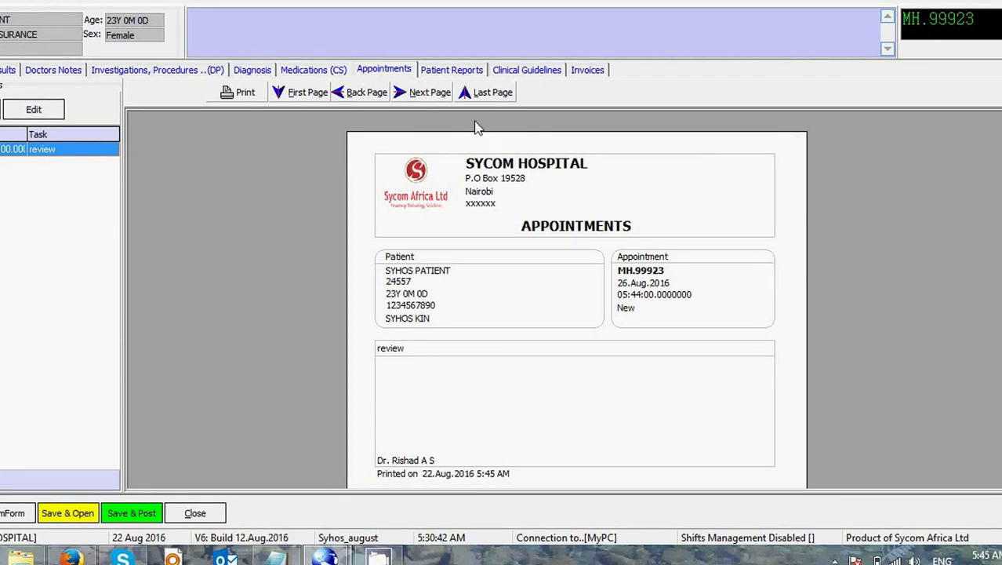
# Step: Open the patient's medical record report for the 08/22/2016 visit and read through its vital signs, investigations and doctors notes
pyautogui.click(462, 72)
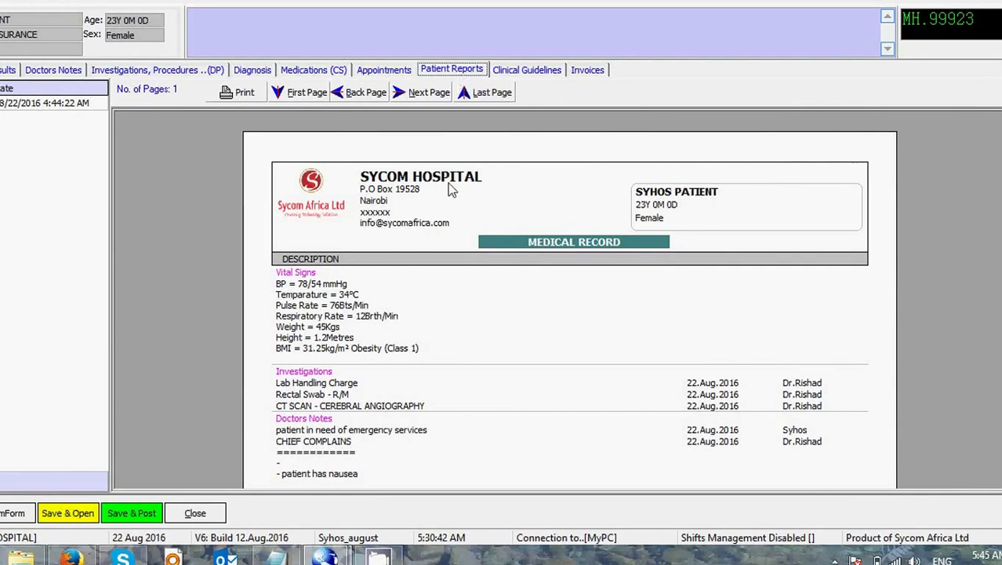
pyautogui.scroll(-3, 988, 208)
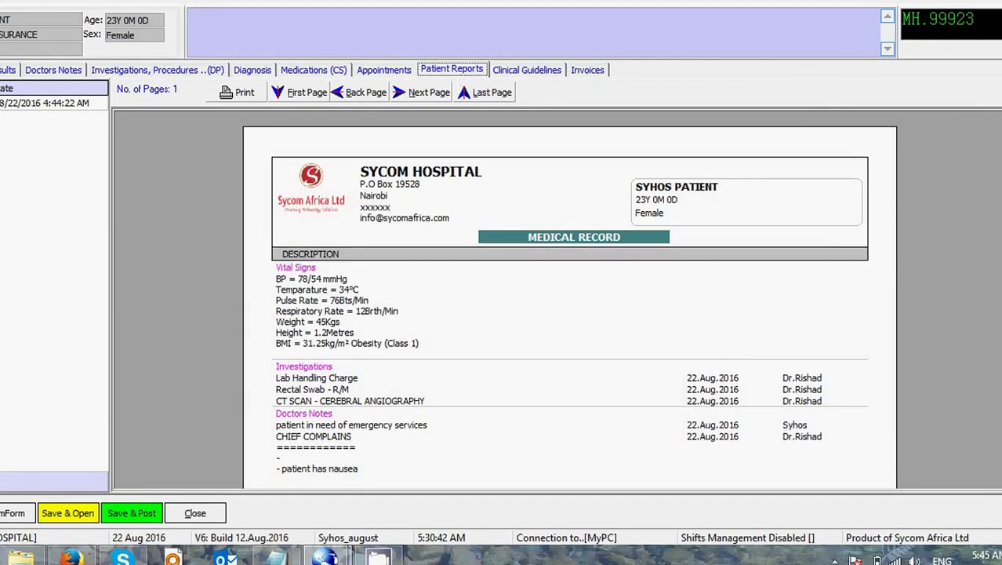
pyautogui.click(17, 105)
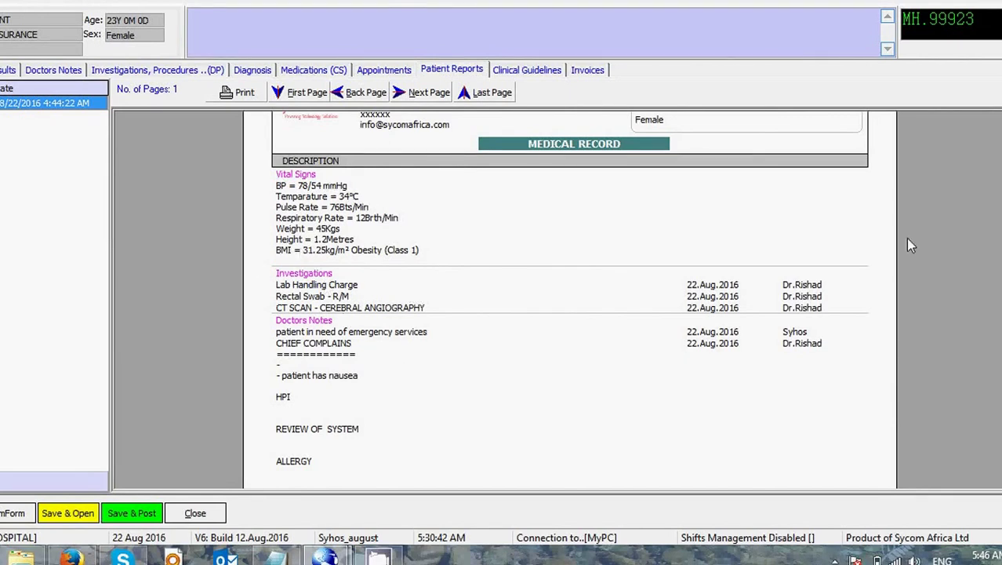
pyautogui.scroll(-1, 996, 225)
pyautogui.scroll(-5, 584, 298)
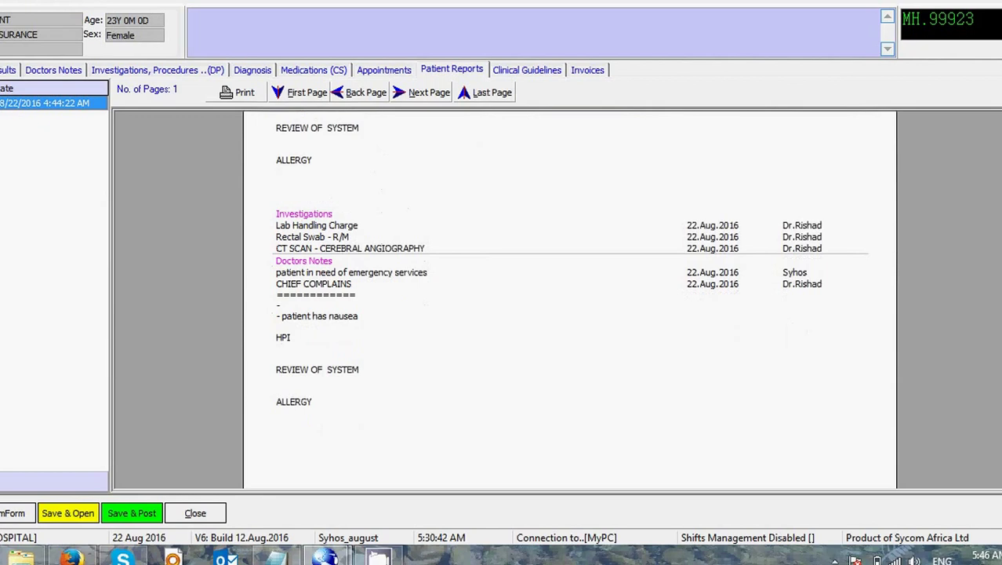
pyautogui.scroll(5, 643, 409)
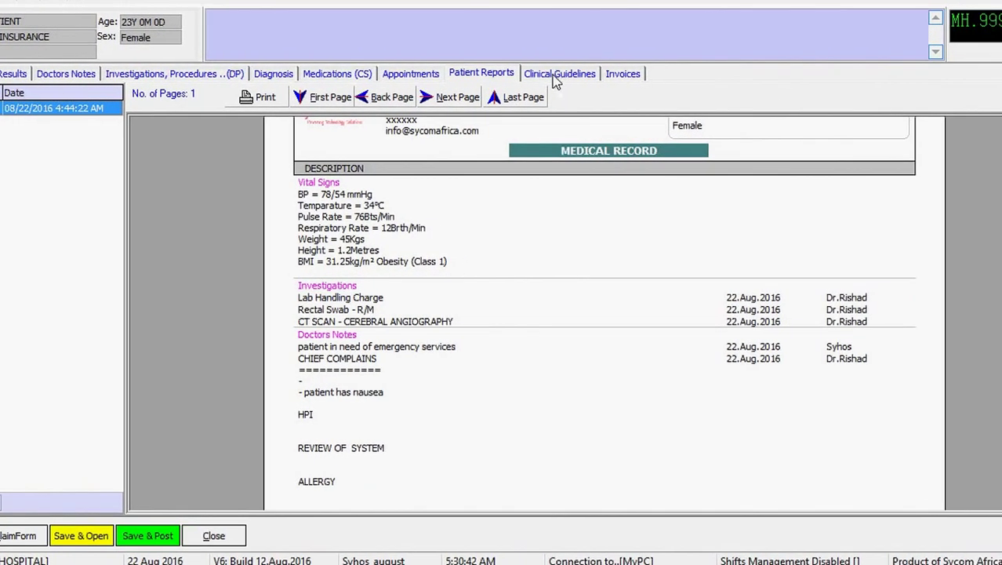
# Step: Open the Guidelines Vol II Final document from the clinical guidelines, browse through its pages, and close it
pyautogui.click(617, 73)
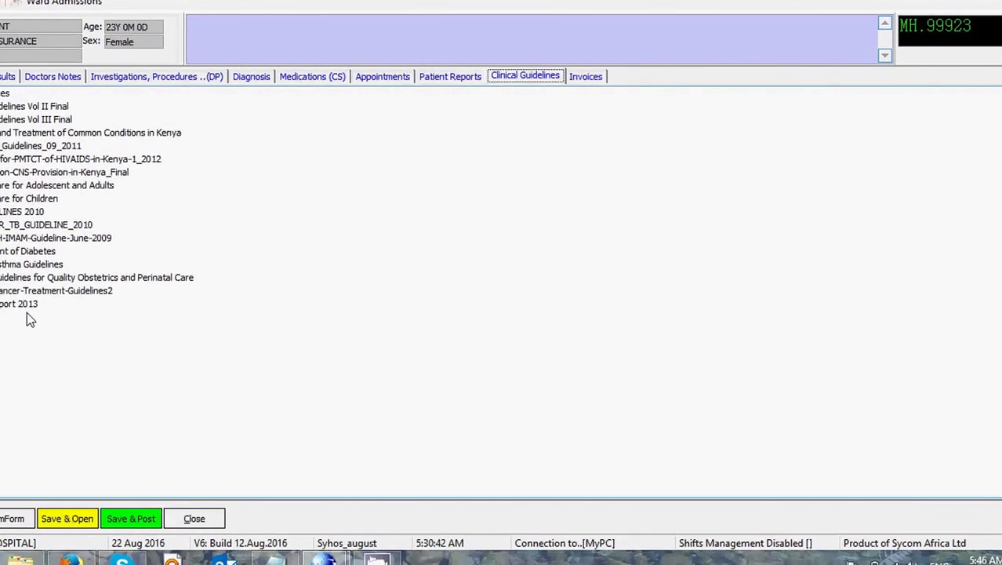
pyautogui.click(19, 107)
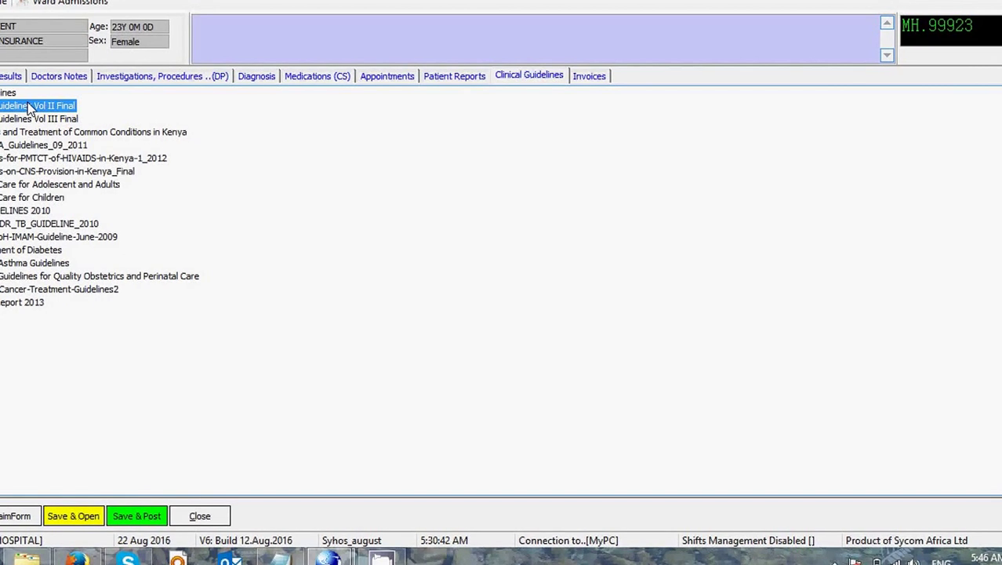
pyautogui.doubleClick(29, 107)
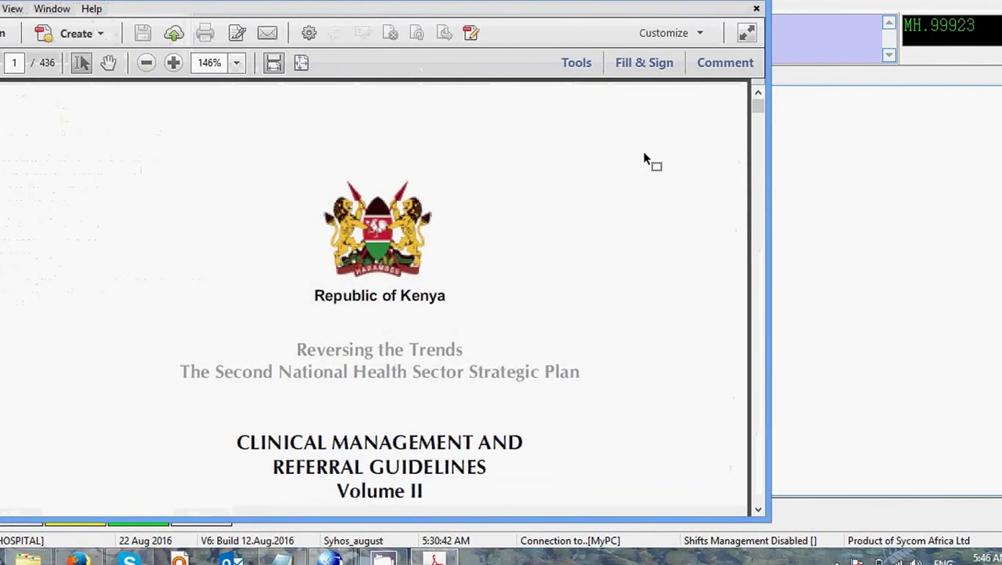
pyautogui.moveTo(756, 109); pyautogui.dragTo(755, 207)
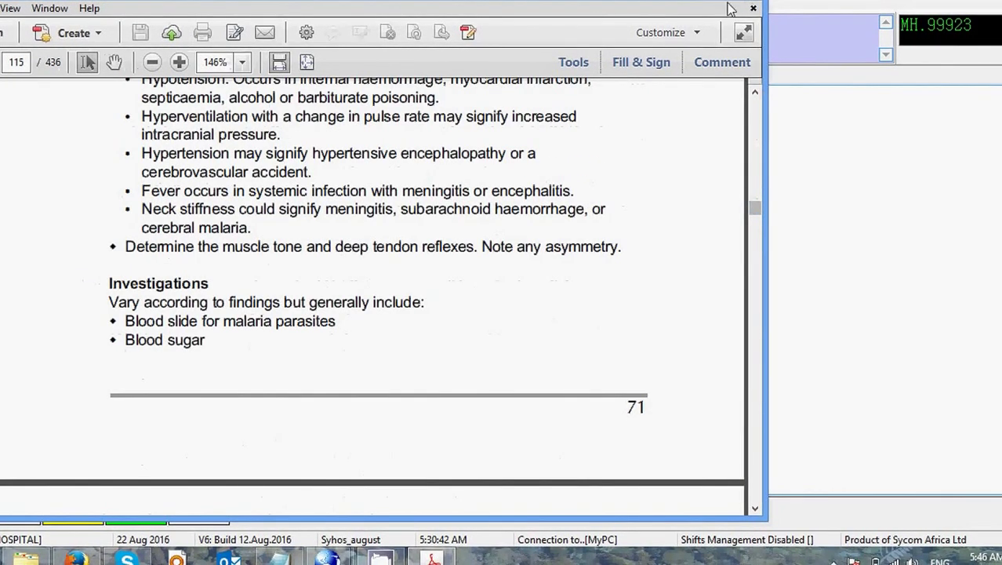
pyautogui.click(753, 8)
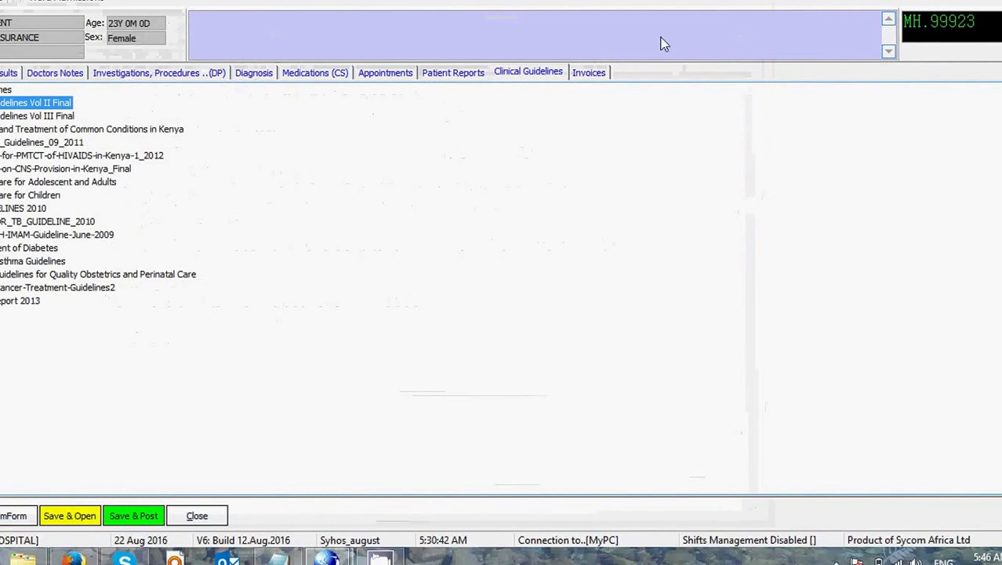
# Step: Display the patient's invoice to examine the billed items
pyautogui.click(590, 73)
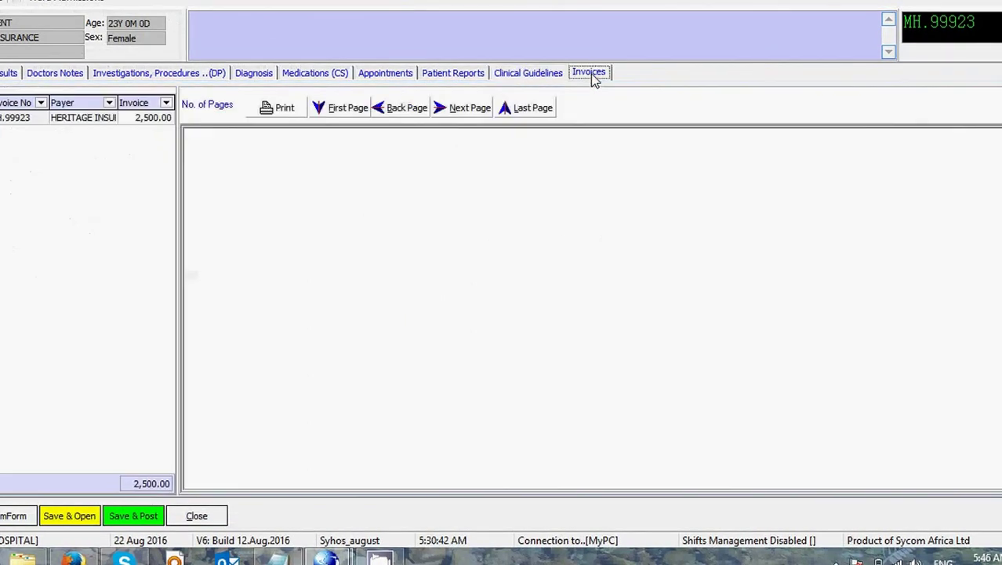
pyautogui.click(6, 118)
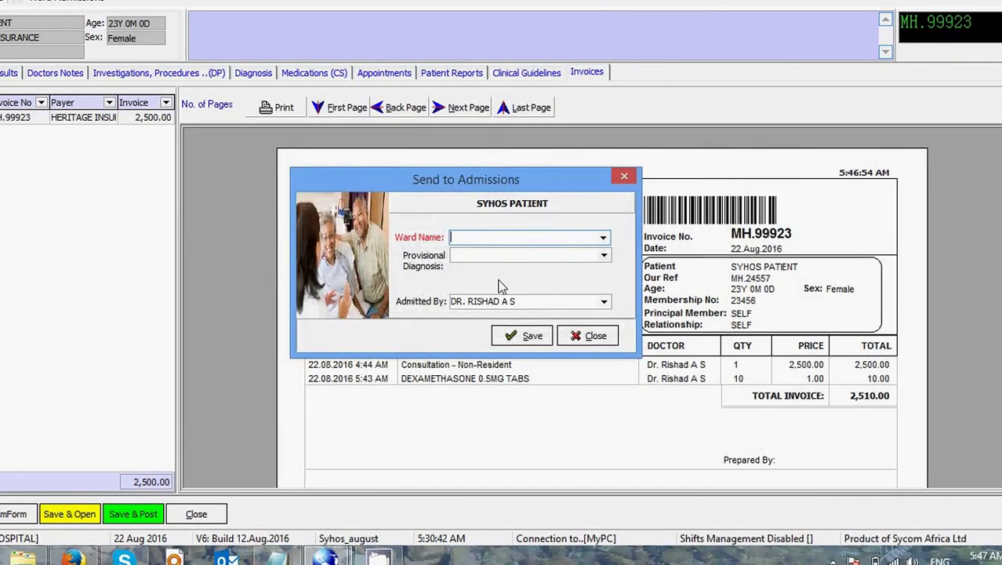
# Step: Send the patient to admissions in the Male Ward with provisional diagnosis ABDOMINAL PAIN and a different admitting doctor
pyautogui.click(603, 238)
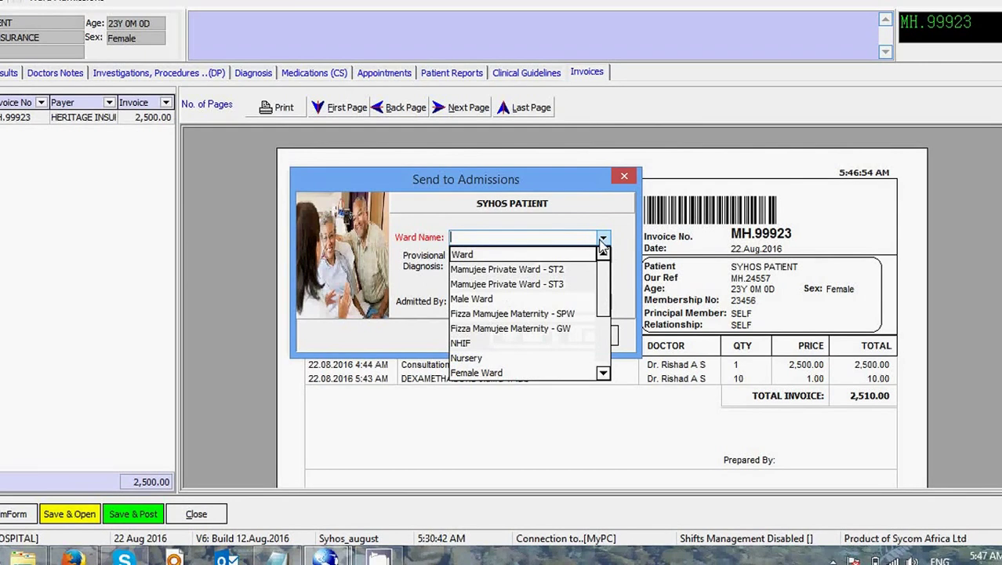
pyautogui.click(484, 300)
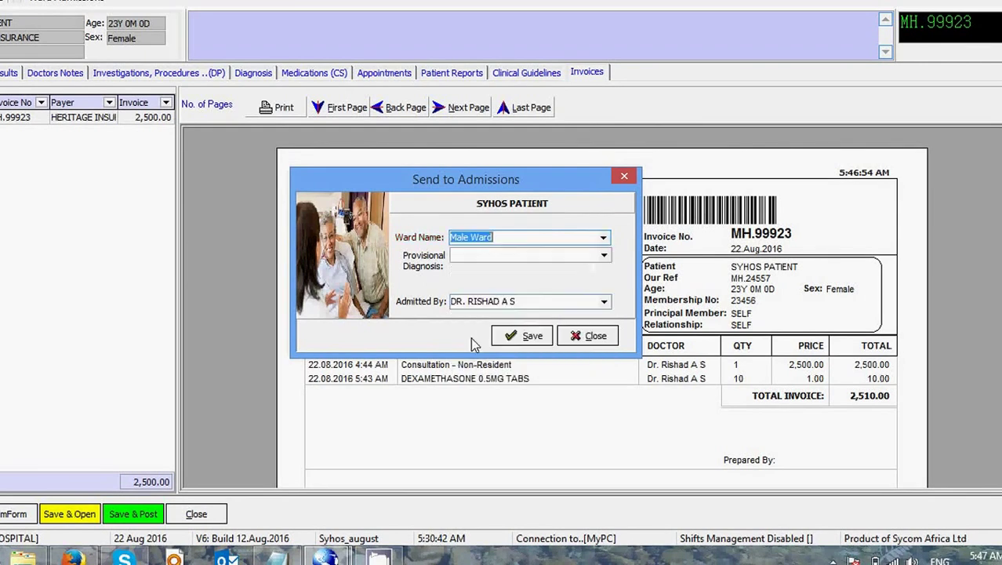
pyautogui.click(604, 255)
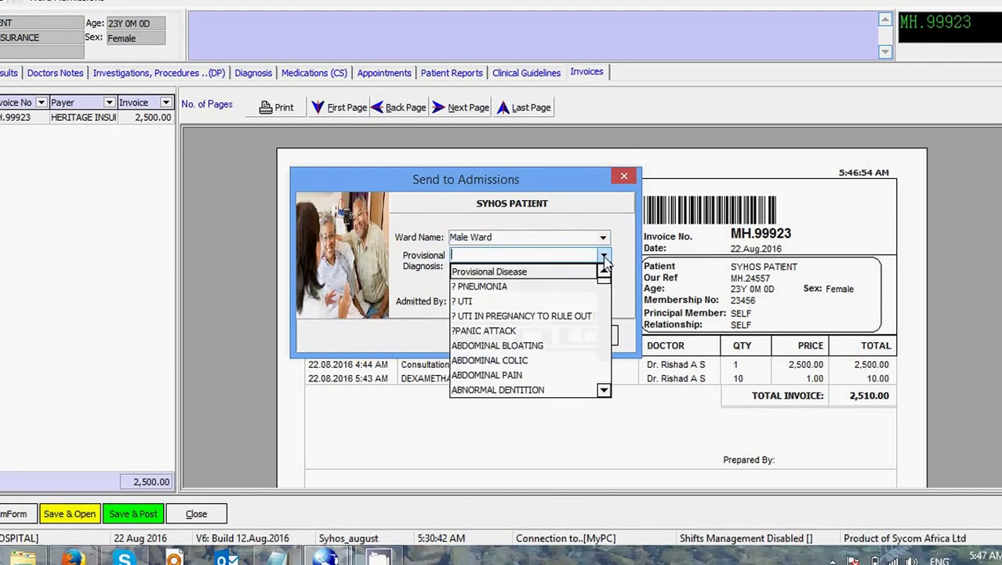
pyautogui.click(532, 378)
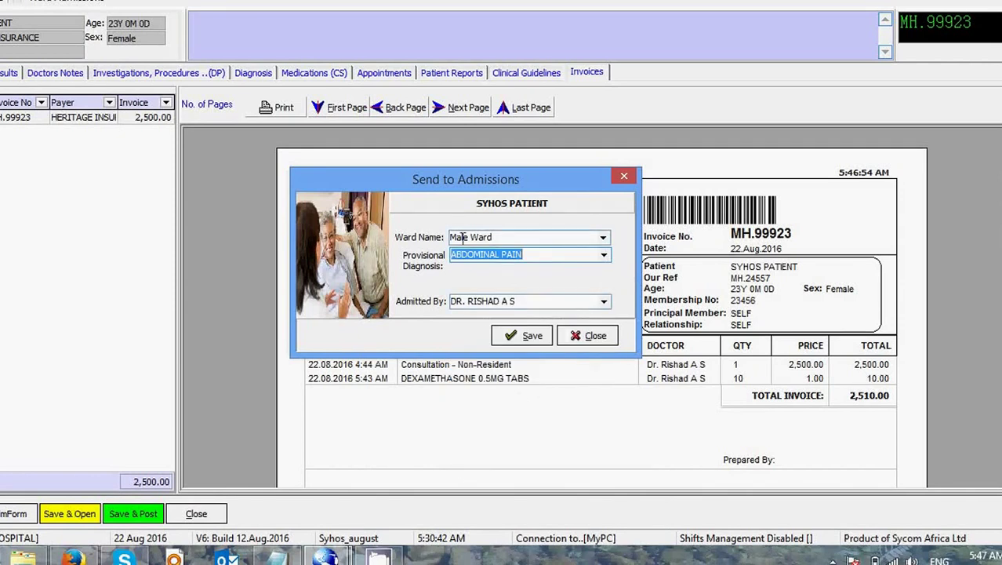
pyautogui.click(604, 302)
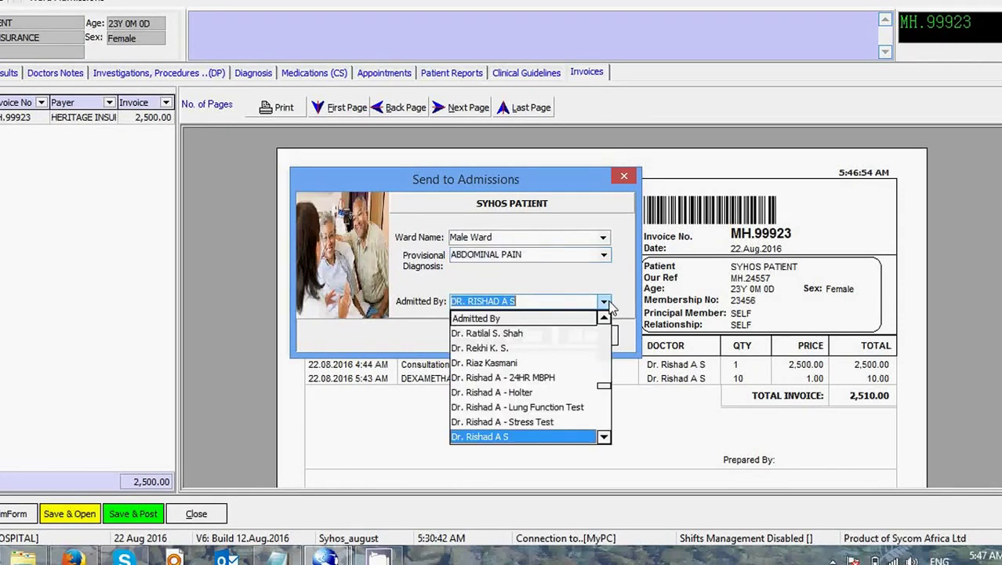
pyautogui.click(531, 366)
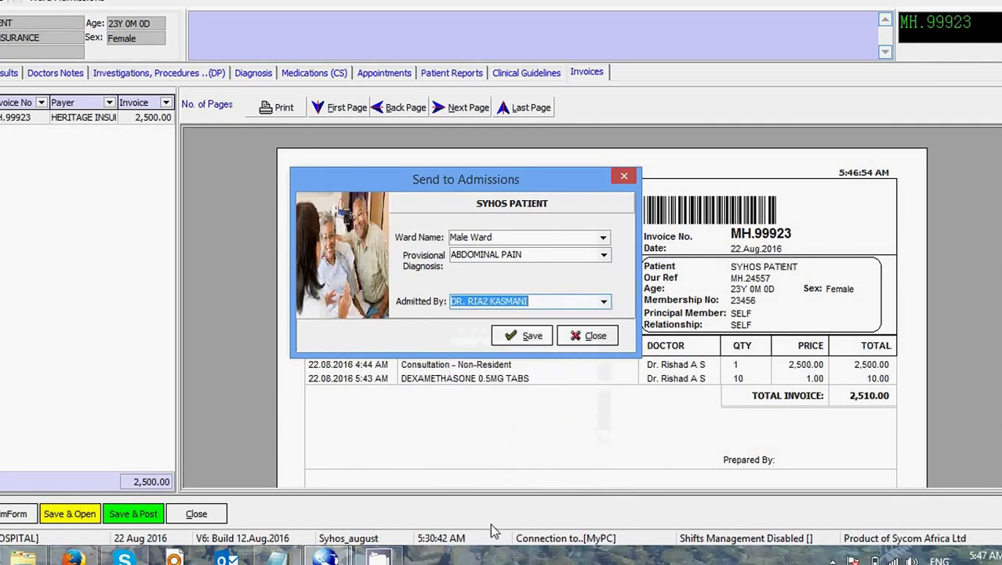
pyautogui.click(531, 338)
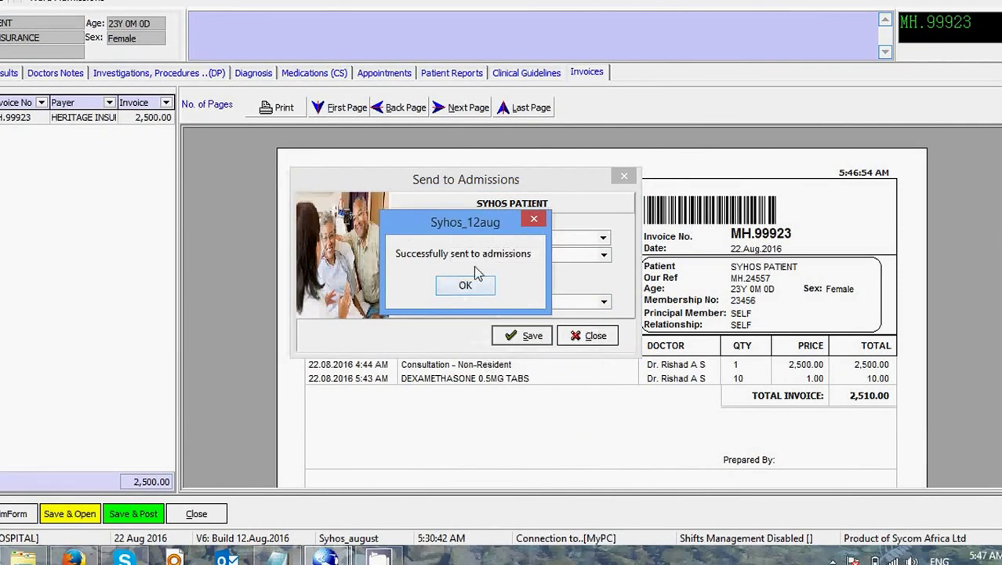
pyautogui.click(466, 285)
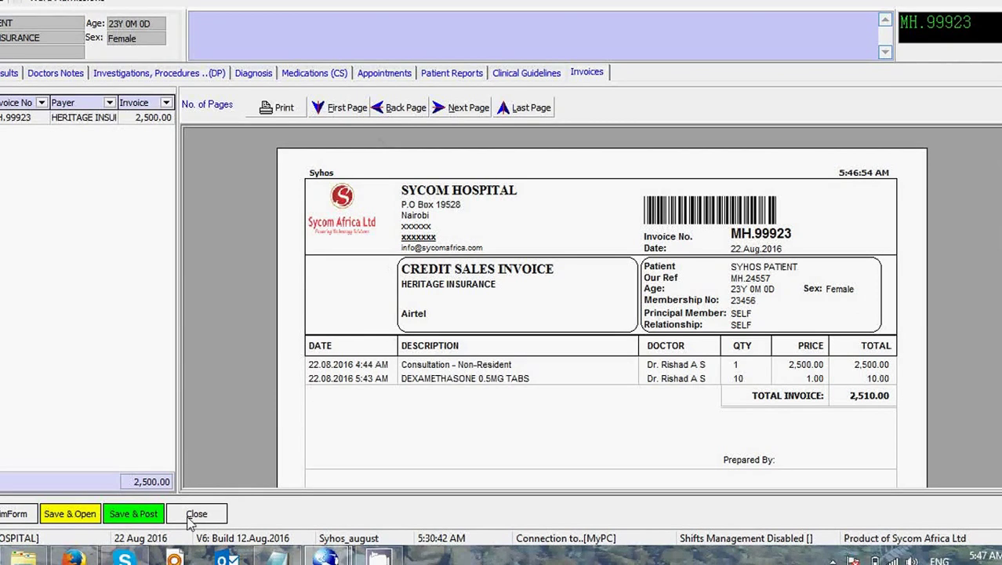
# Step: Save and post the patient's file, and limit the patient queue to the treating doctor
pyautogui.click(137, 524)
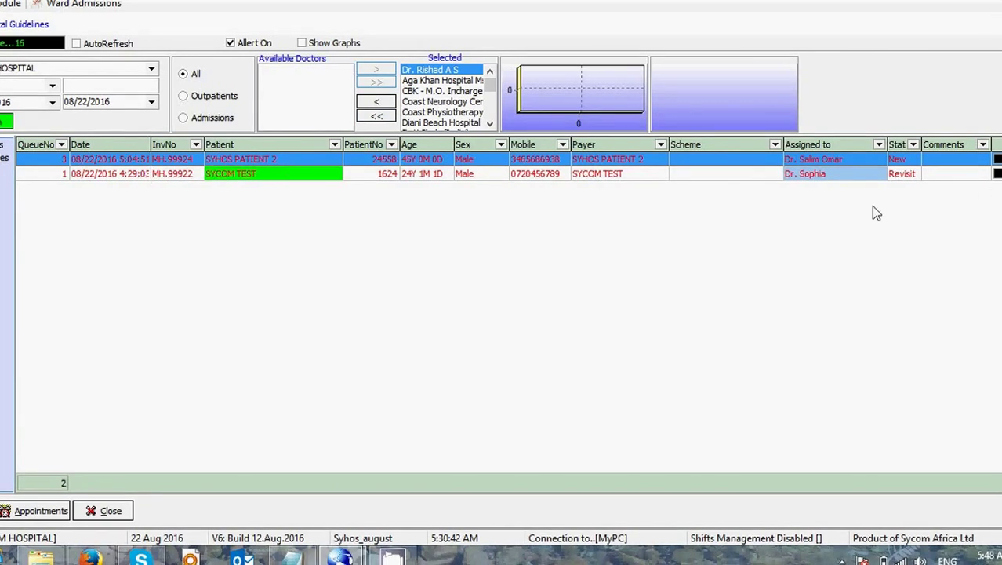
pyautogui.click(375, 119)
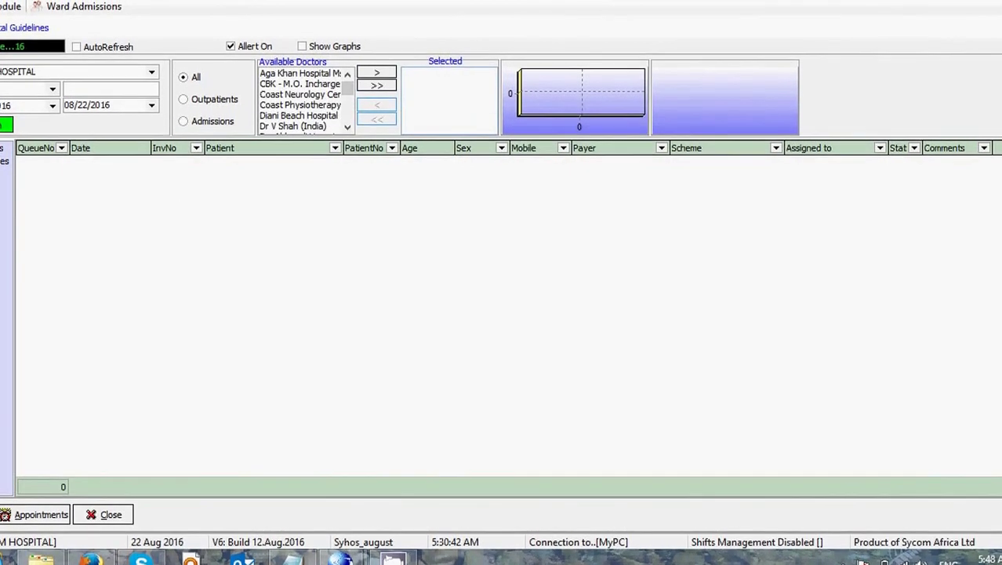
pyautogui.click(104, 515)
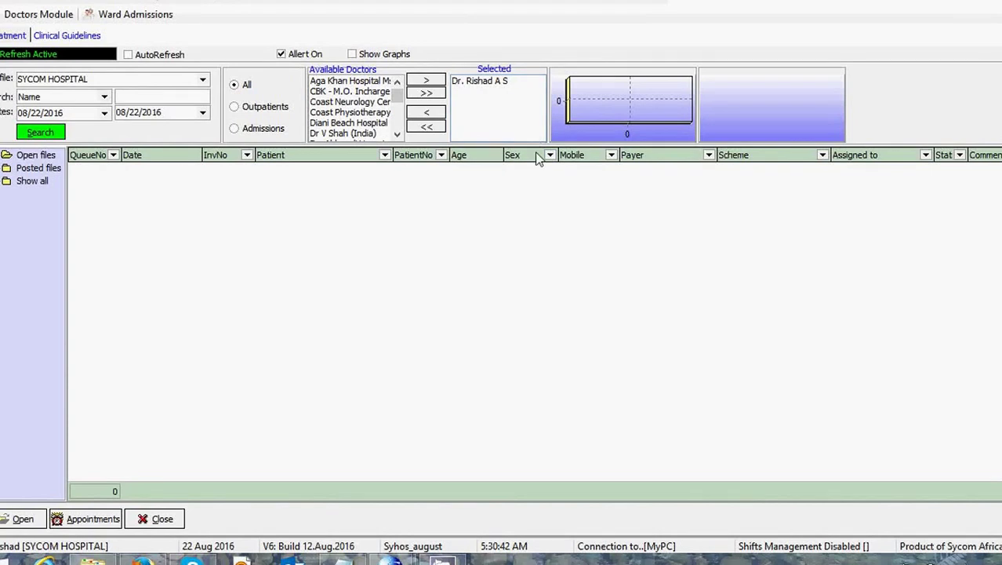
# Step: Reopen the patient's file from the posted files and acknowledge the medical alert
pyautogui.click(27, 172)
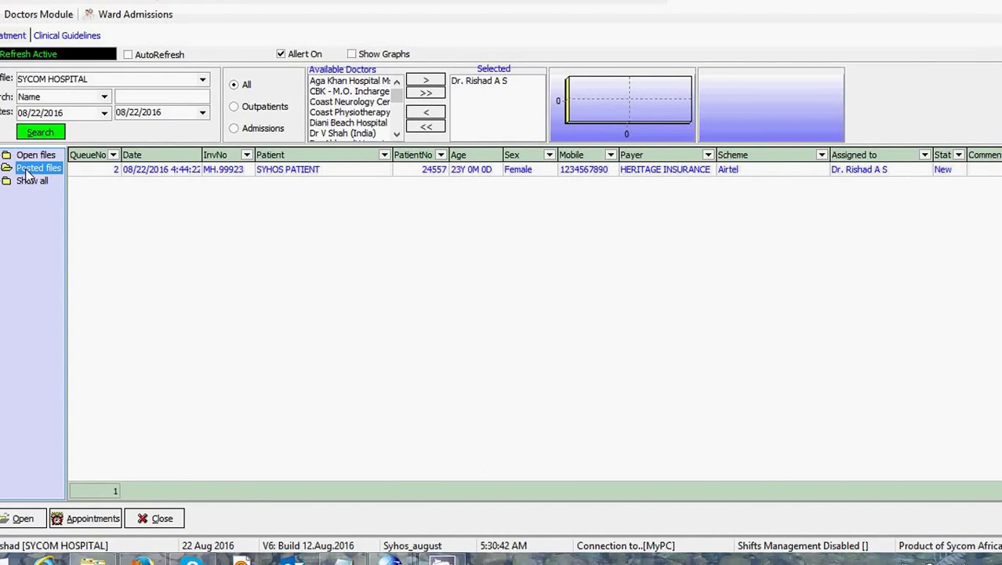
pyautogui.click(356, 178)
pyautogui.doubleClick(352, 171)
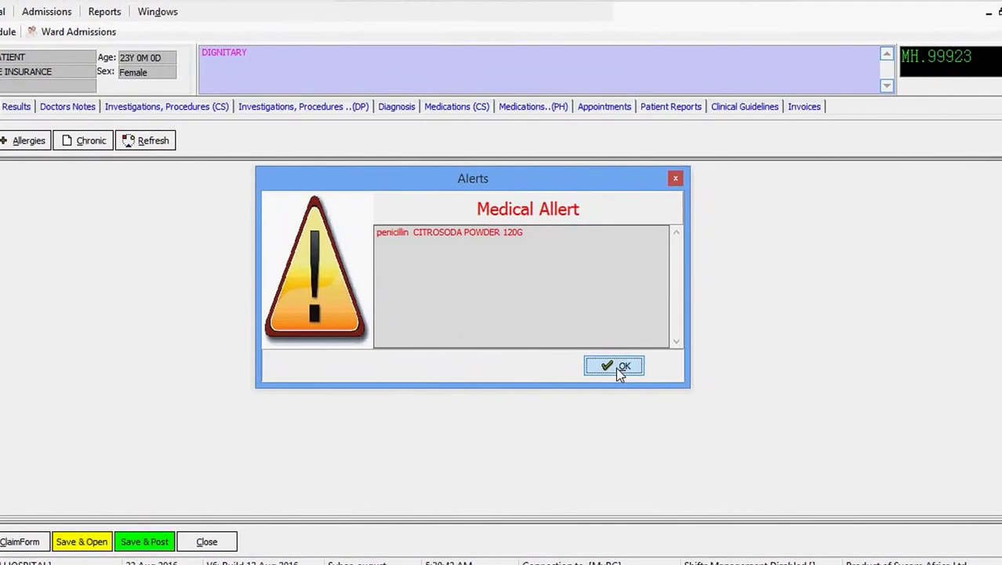
pyautogui.click(618, 368)
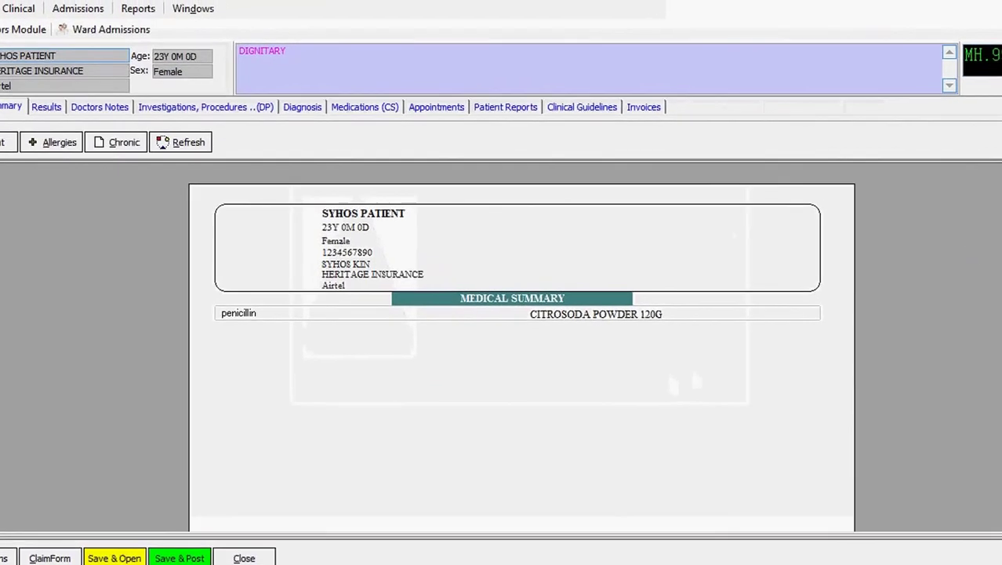